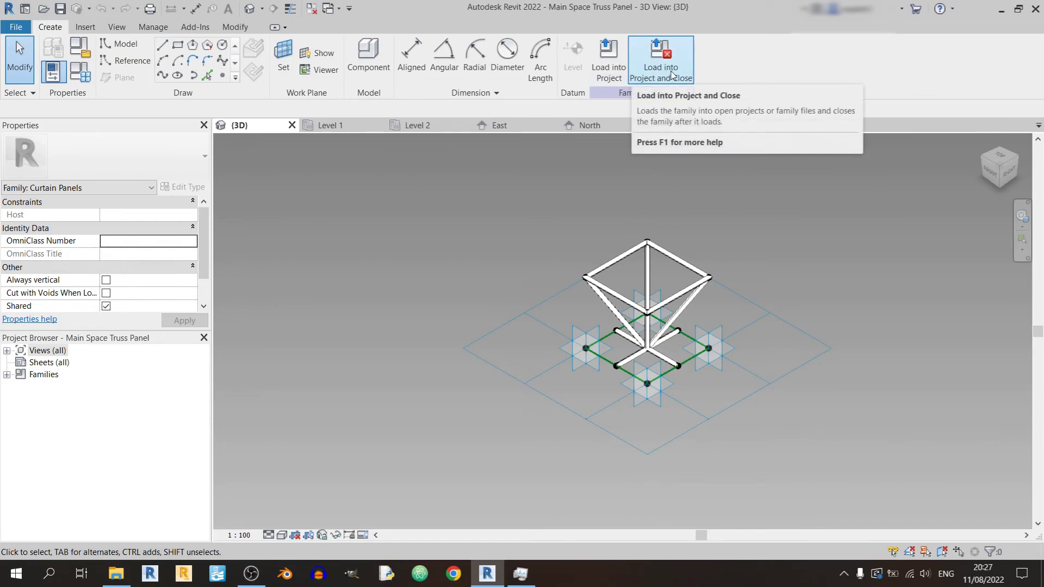
{"action": "left_click", "coordinate": [85, 27]}
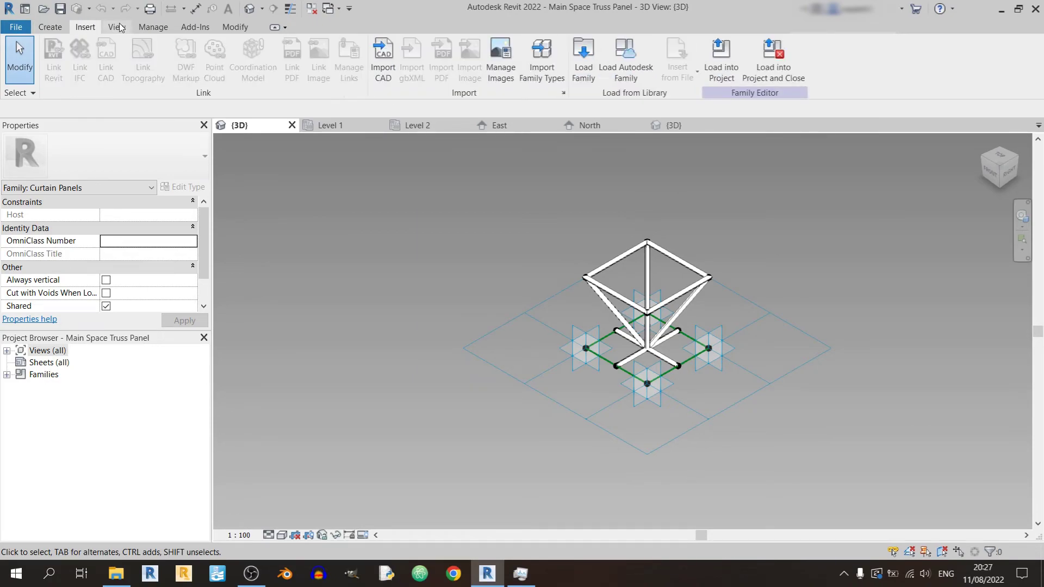
{"action": "left_click", "coordinate": [117, 27]}
{"action": "left_click", "coordinate": [146, 27]}
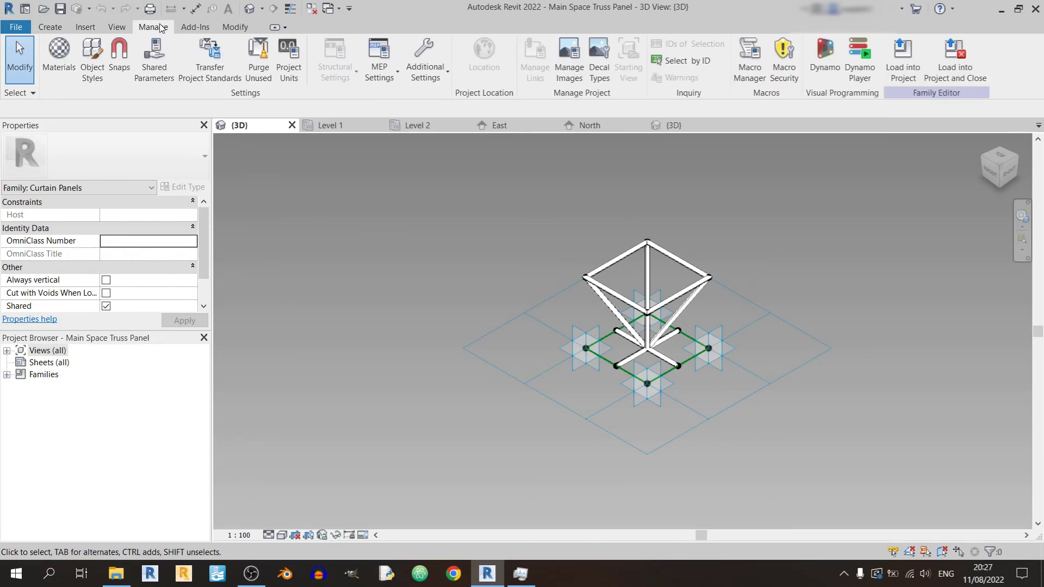
{"action": "left_click", "coordinate": [193, 27]}
{"action": "left_click", "coordinate": [234, 27]}
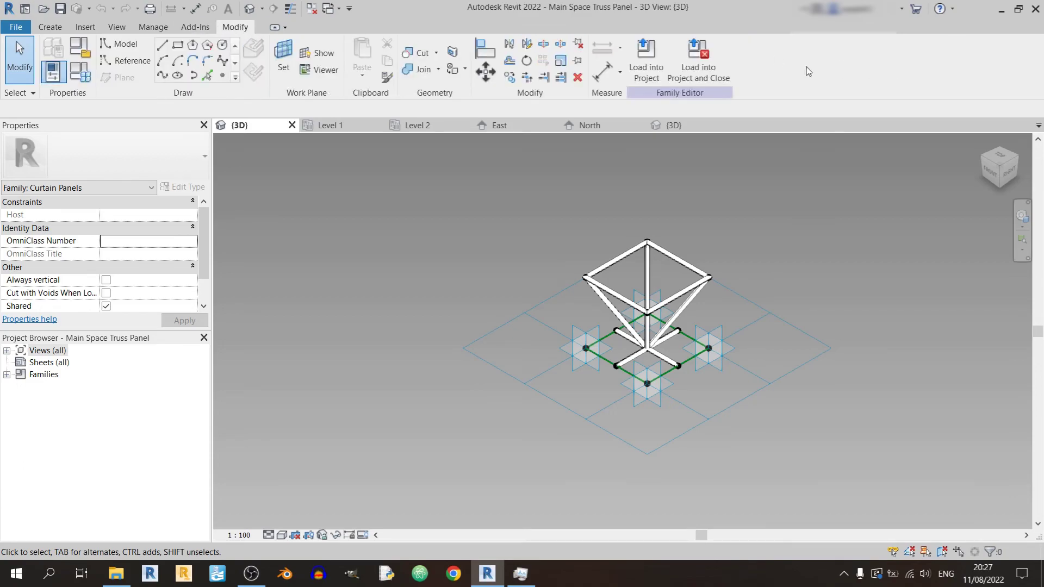
{"action": "left_click", "coordinate": [50, 27]}
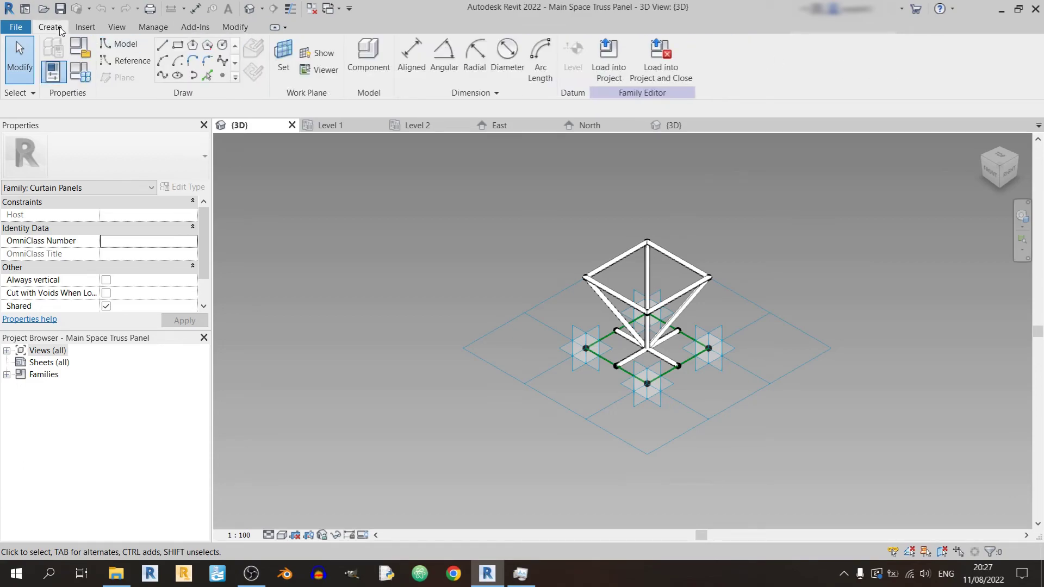
- Load the Main Space Truss Panel family into the Space Truss Drawing project and open the Level 2 structural plan
{"action": "left_click", "coordinate": [610, 66]}
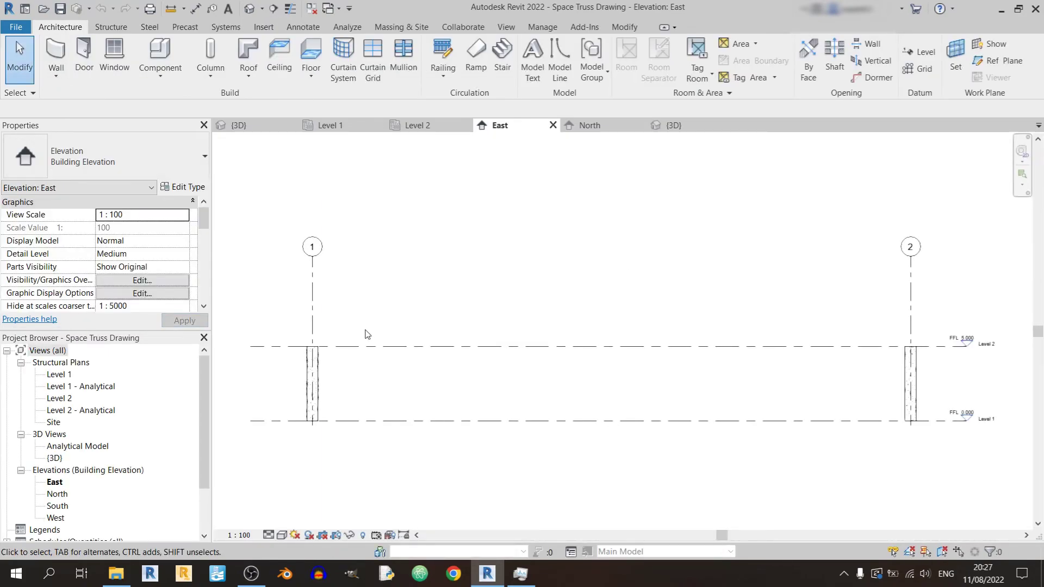
{"action": "left_click", "coordinate": [329, 126]}
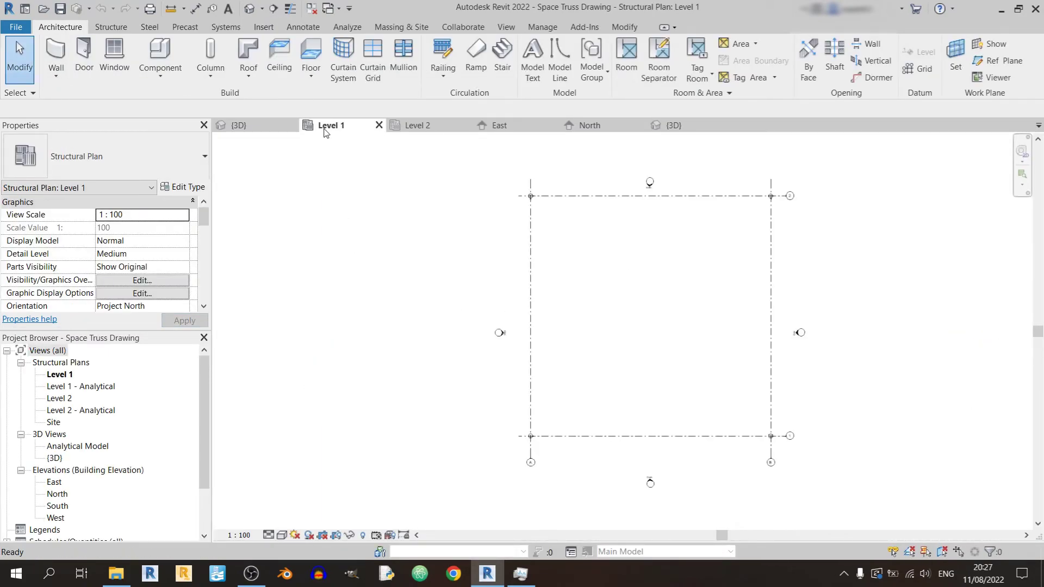
{"action": "left_click", "coordinate": [417, 126]}
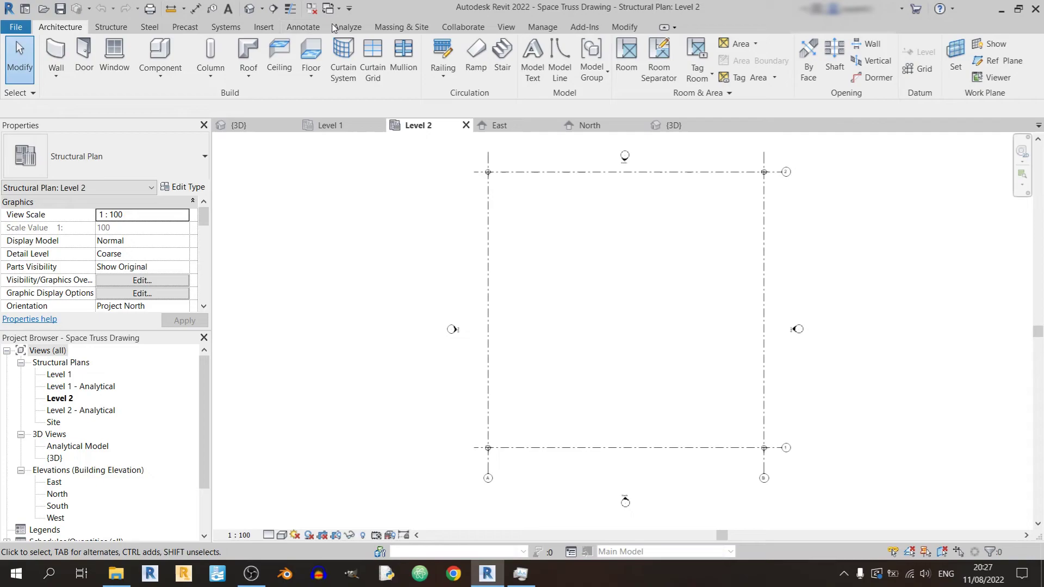
- Start an in-place mass and name it Space Truss
{"action": "left_click", "coordinate": [400, 28]}
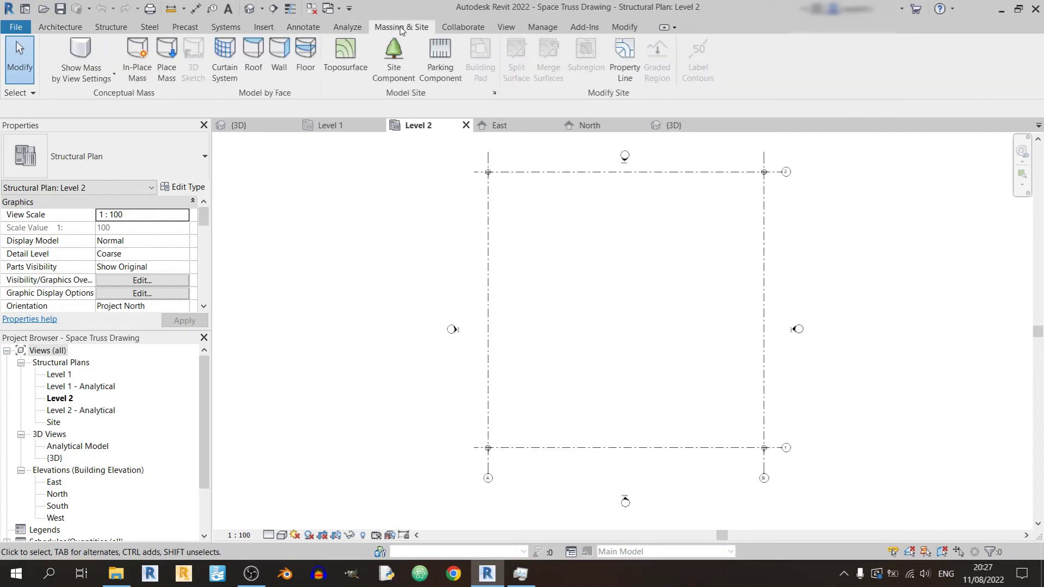
{"action": "left_click", "coordinate": [130, 79]}
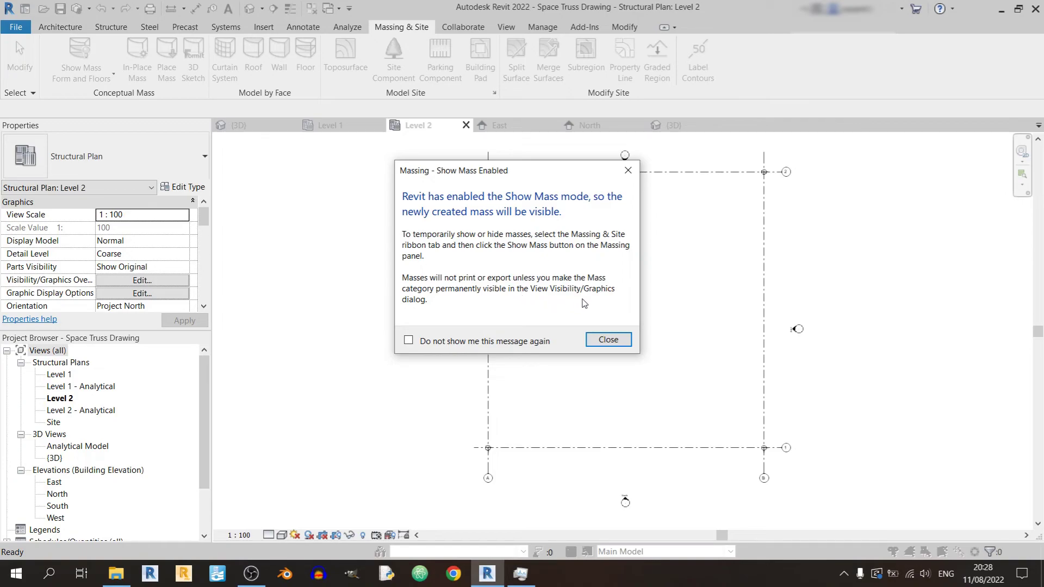
{"action": "left_click", "coordinate": [608, 340]}
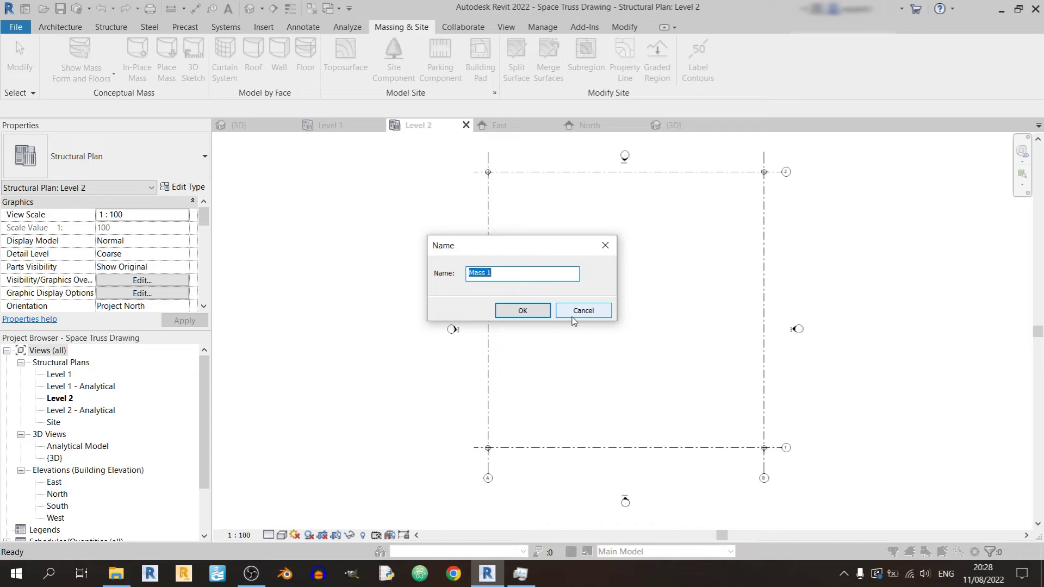
{"action": "type", "text": "Space Truss"}
{"action": "key", "text": "Return"}
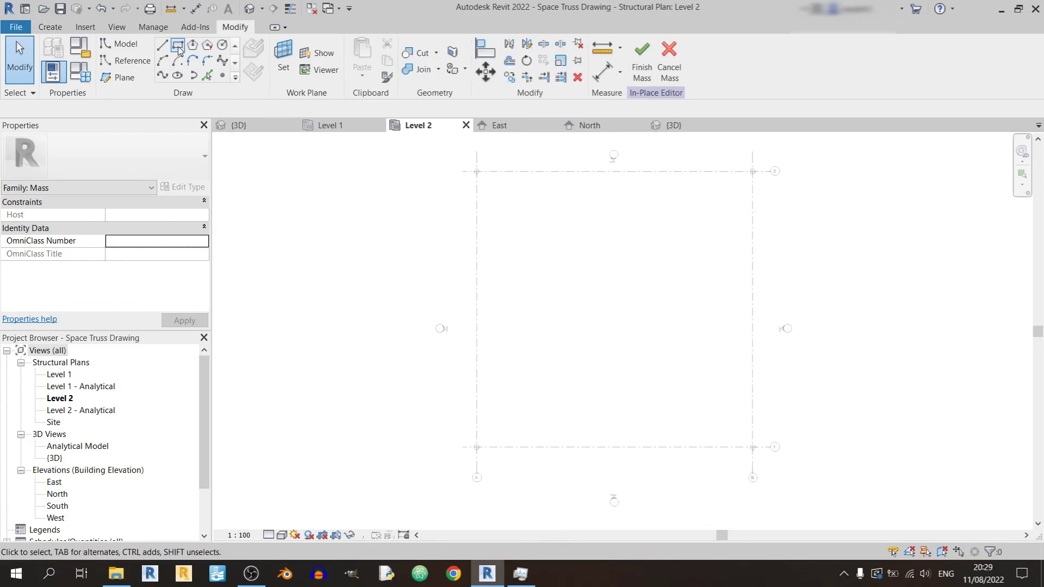
- Draw a model-line rectangle on Level 2 from the column centre at grids A and 2 to the column centre at grids B and 1
{"action": "left_click", "coordinate": [177, 44]}
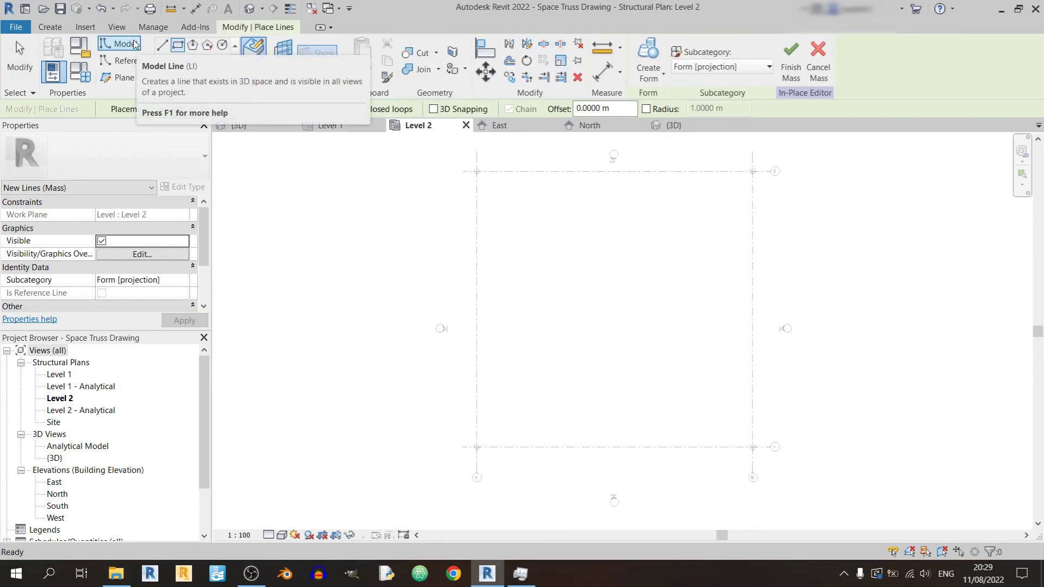
{"action": "scroll", "coordinate": [497, 178], "scroll_direction": "up", "scroll_amount": 3}
{"action": "scroll", "coordinate": [539, 206], "scroll_direction": "down", "scroll_amount": 3}
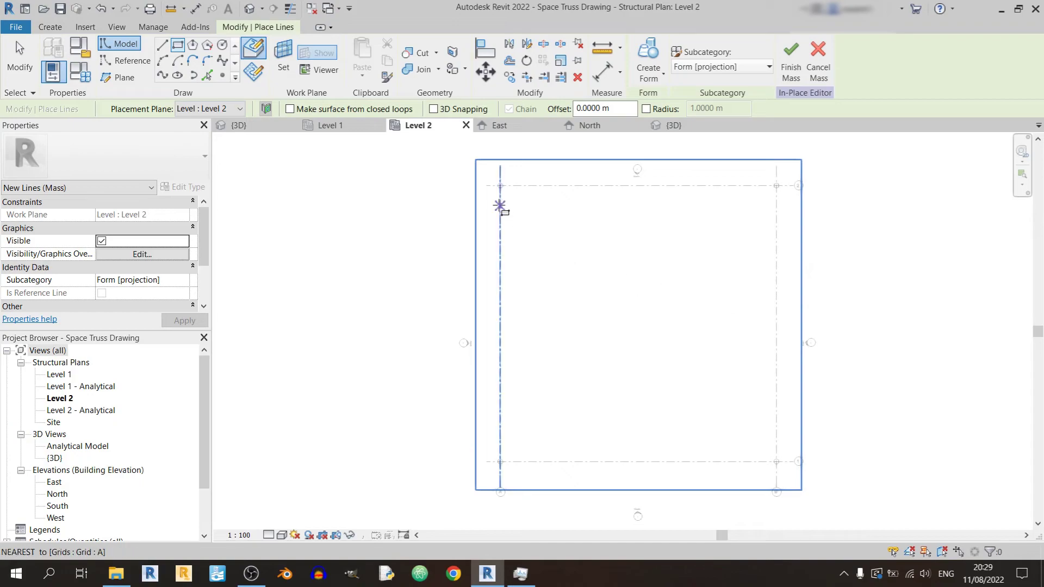
{"action": "scroll", "coordinate": [500, 203], "scroll_direction": "up", "scroll_amount": 6}
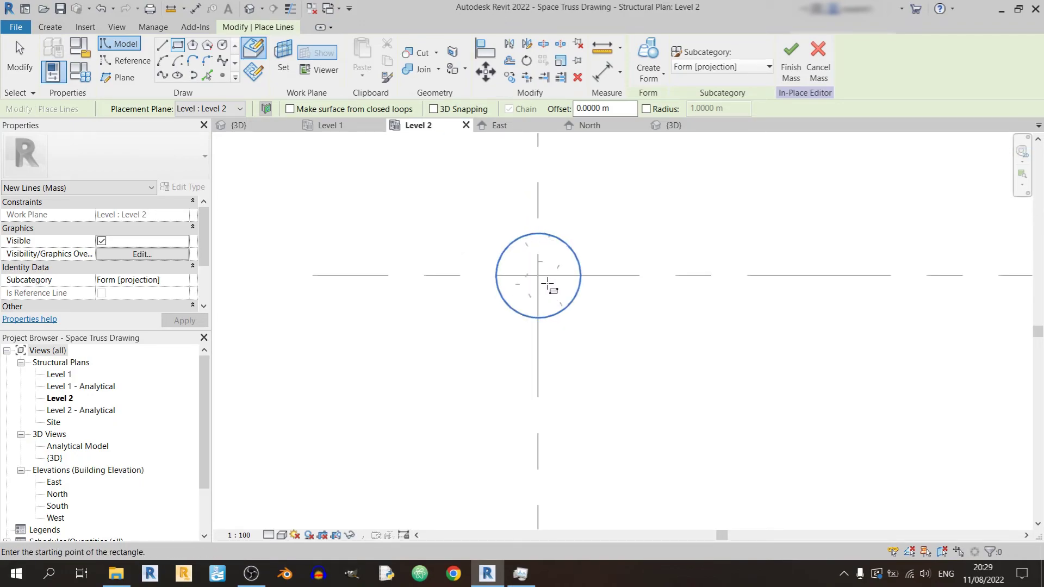
{"action": "left_click", "coordinate": [538, 276]}
{"action": "scroll", "coordinate": [690, 336], "scroll_direction": "down", "scroll_amount": 1}
{"action": "scroll", "coordinate": [695, 343], "scroll_direction": "down", "scroll_amount": 3}
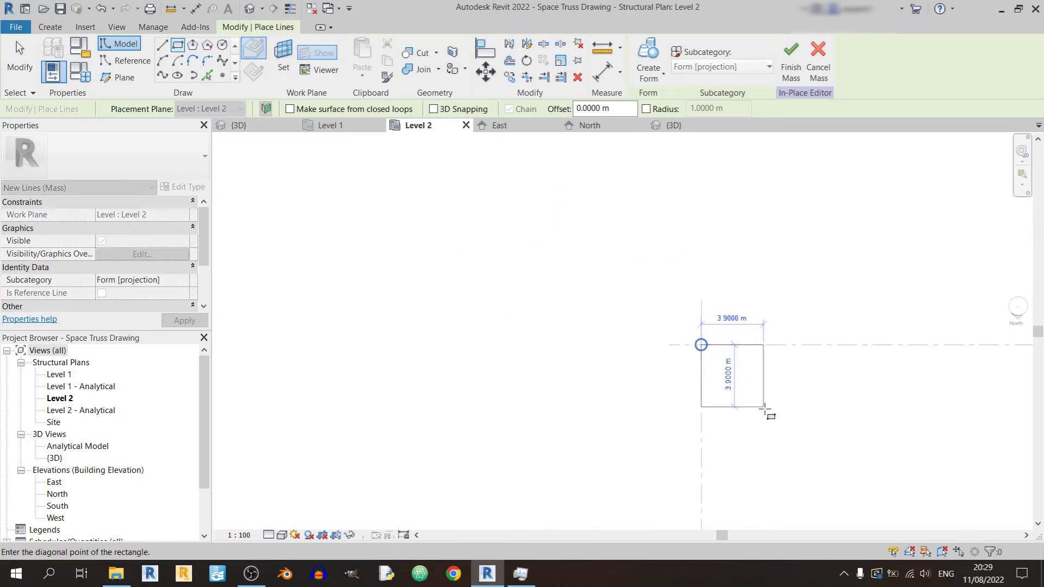
{"action": "scroll", "coordinate": [710, 317], "scroll_direction": "up", "scroll_amount": 6}
{"action": "scroll", "coordinate": [717, 403], "scroll_direction": "up", "scroll_amount": 5}
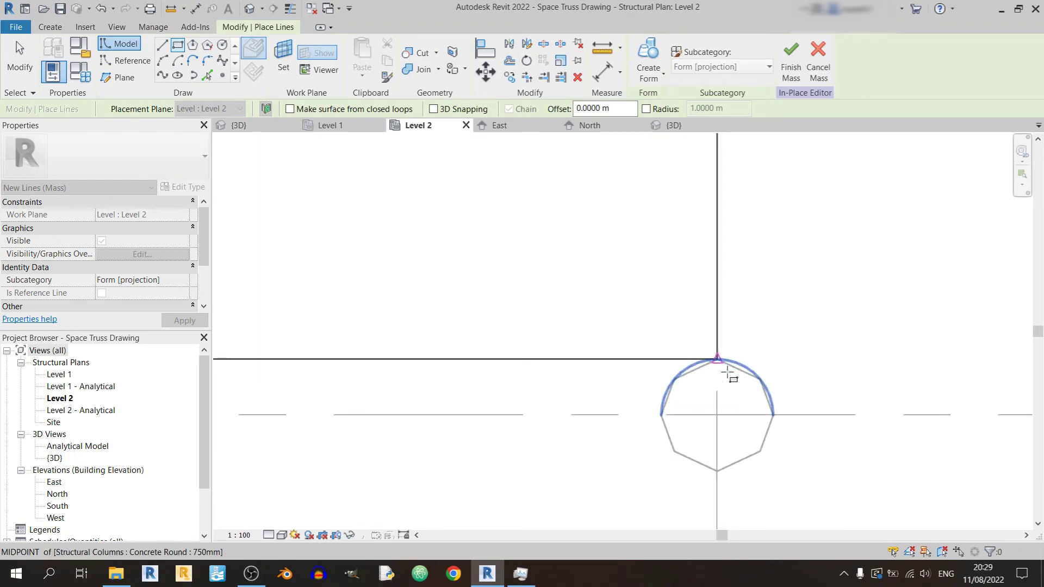
{"action": "scroll", "coordinate": [728, 373], "scroll_direction": "up", "scroll_amount": 3}
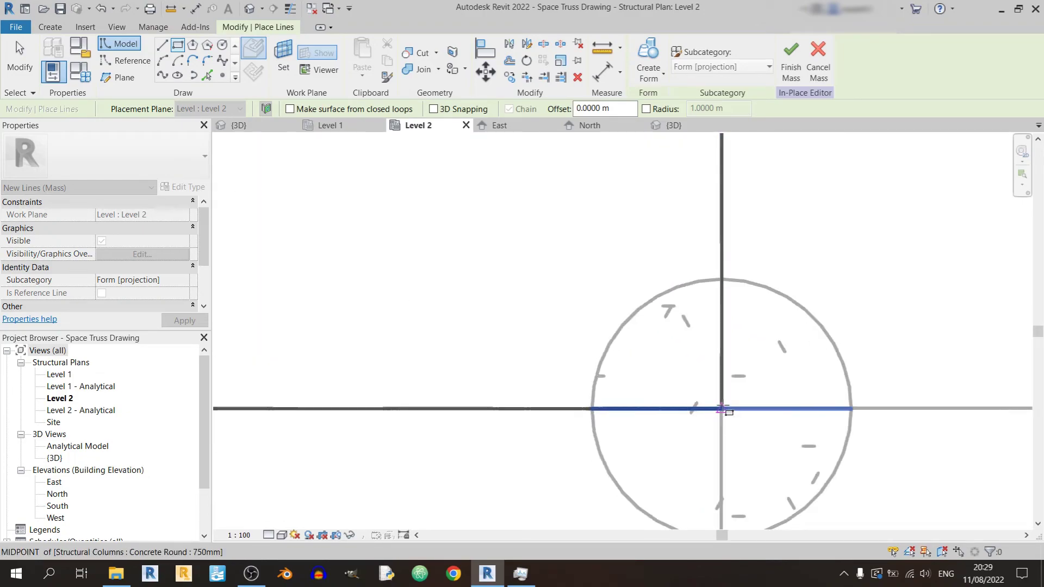
{"action": "left_click", "coordinate": [723, 408]}
{"action": "scroll", "coordinate": [853, 429], "scroll_direction": "down", "scroll_amount": 5}
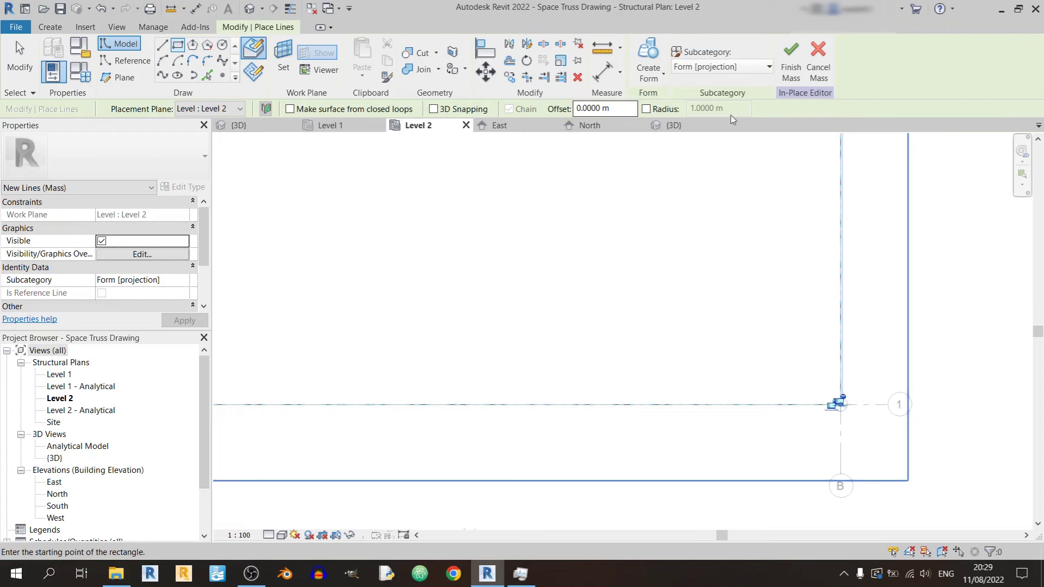
{"action": "scroll", "coordinate": [728, 315], "scroll_direction": "down", "scroll_amount": 5}
{"action": "key", "text": "Escape"}
{"action": "key", "text": "Escape"}
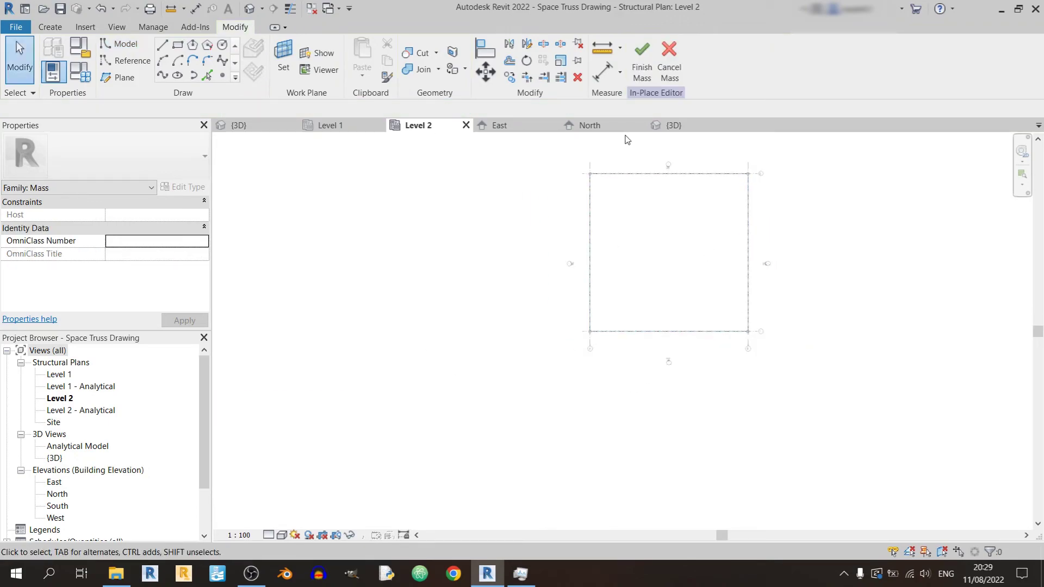
- In the project's 3D view, create a solid form from the rectangle and set its height to 0.01 m
{"action": "left_click", "coordinate": [669, 126]}
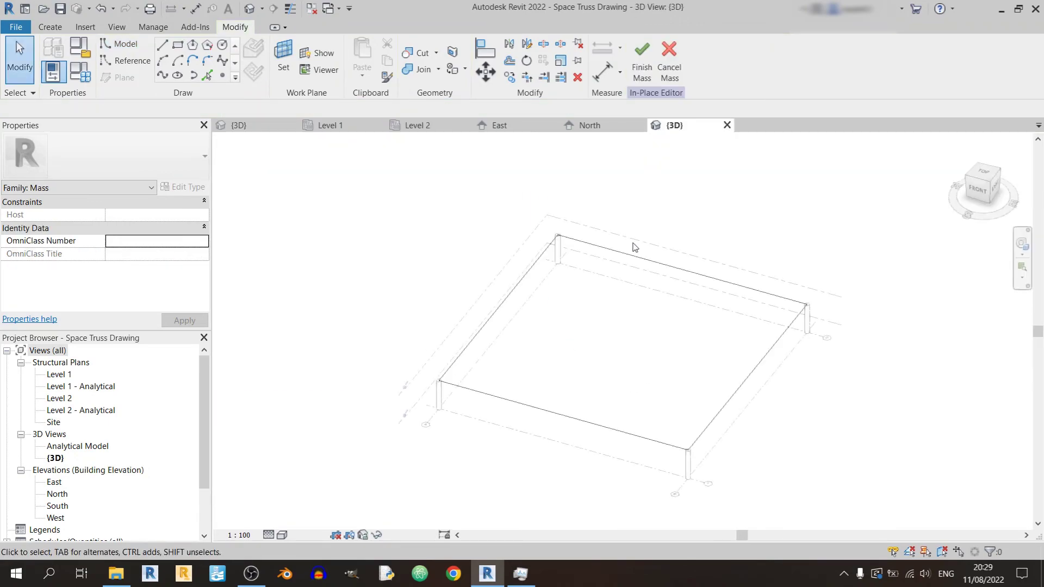
{"action": "left_click", "coordinate": [694, 282]}
{"action": "middle_click_drag", "start_coordinate": [758, 450], "coordinate": [802, 446], "text": "shift"}
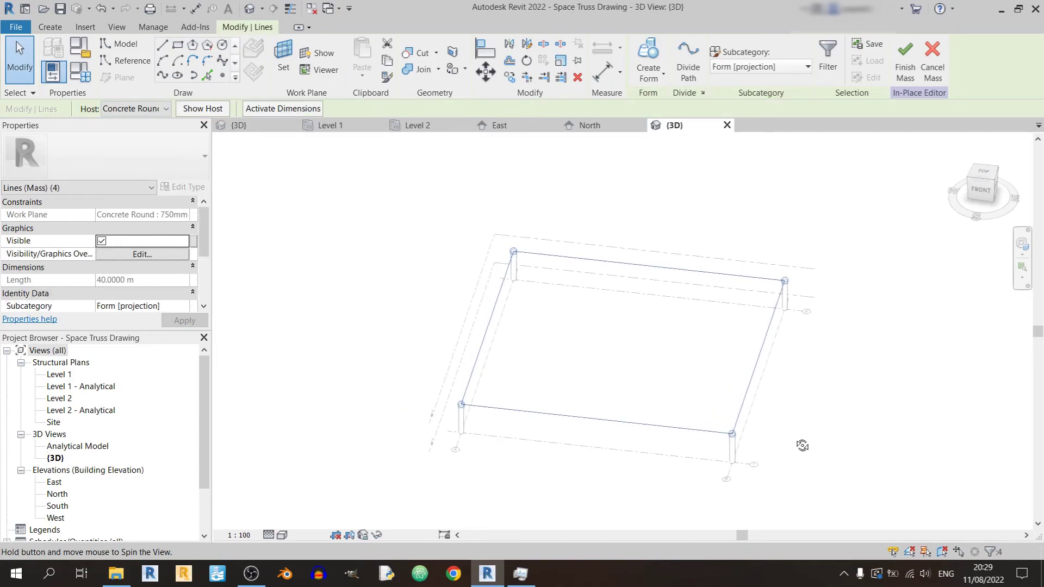
{"action": "left_click", "coordinate": [648, 73]}
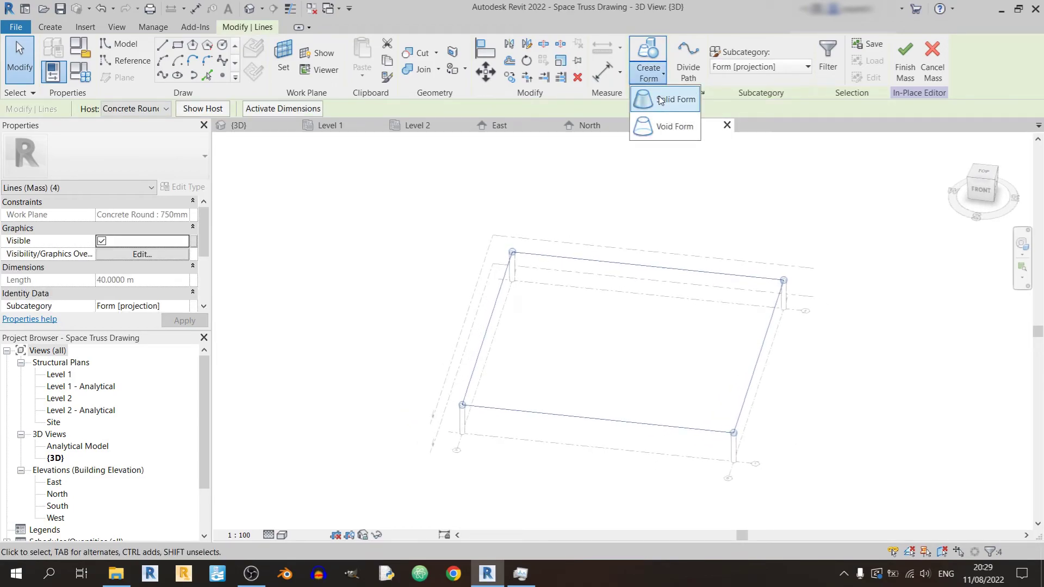
{"action": "left_click", "coordinate": [660, 100]}
{"action": "left_click", "coordinate": [446, 346]}
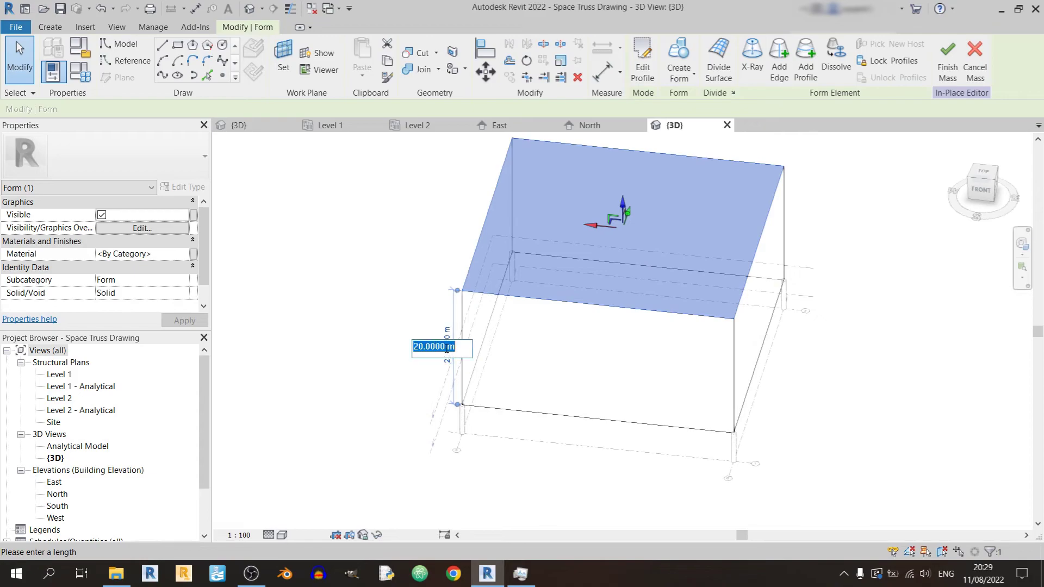
{"action": "type", "text": "0"}
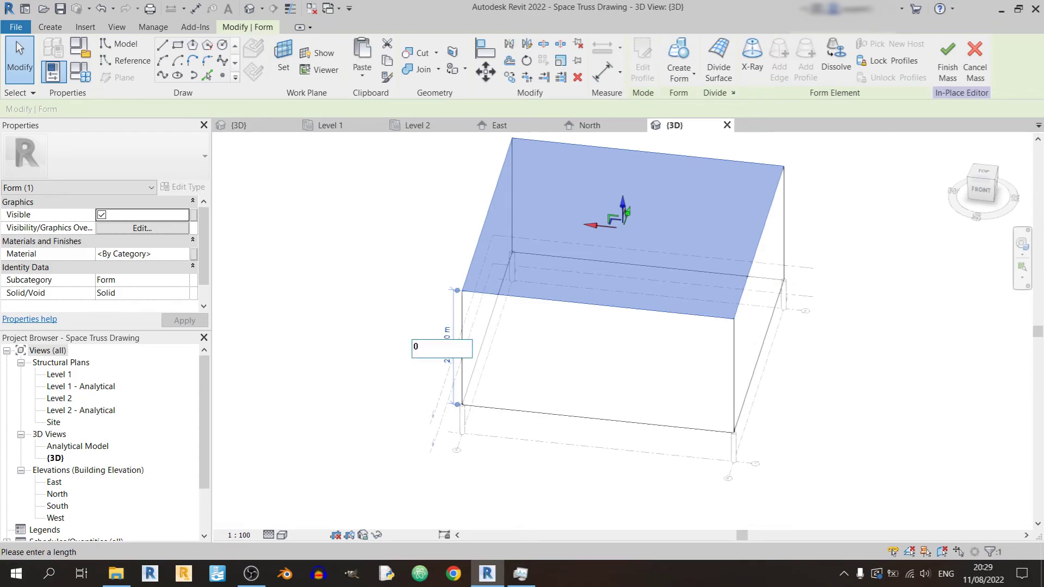
{"action": "type", "text": ".01"}
{"action": "key", "text": "Return"}
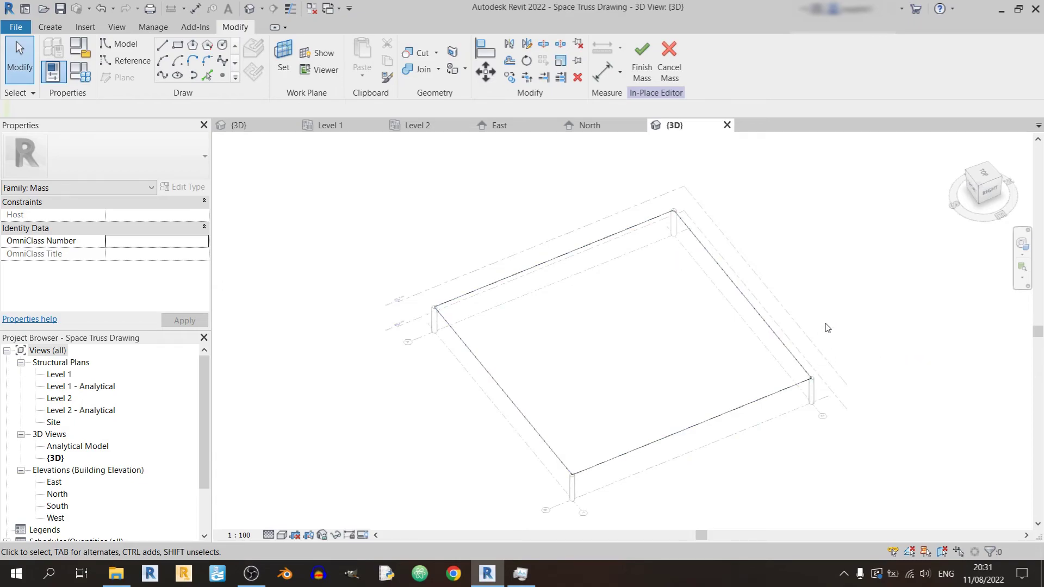
- Divide the surfaces of the thin solid form into a grid
{"action": "left_click", "coordinate": [537, 319]}
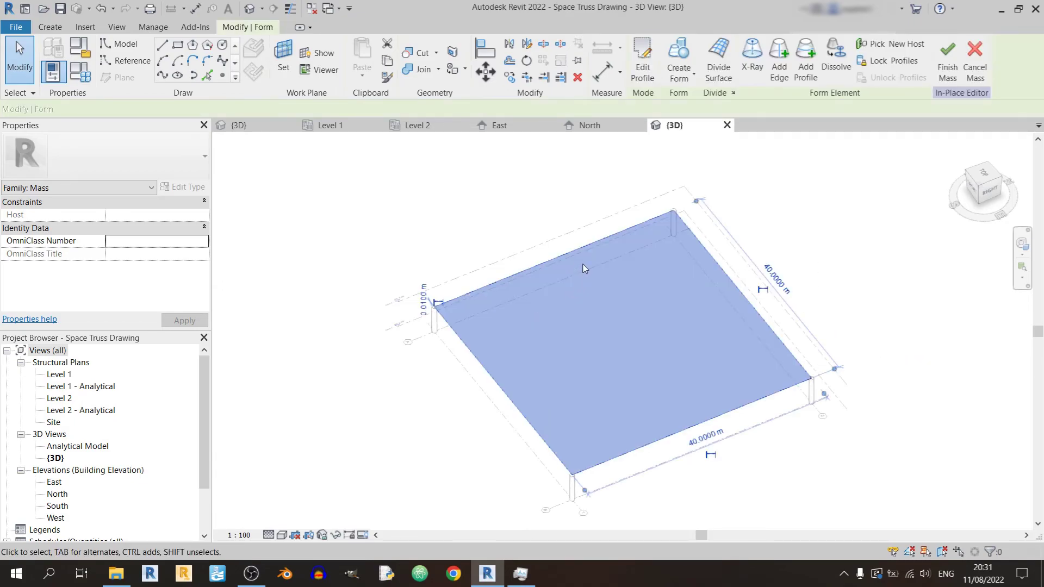
{"action": "left_click", "coordinate": [716, 71]}
{"action": "middle_click_drag", "start_coordinate": [778, 315], "coordinate": [906, 330], "text": "shift"}
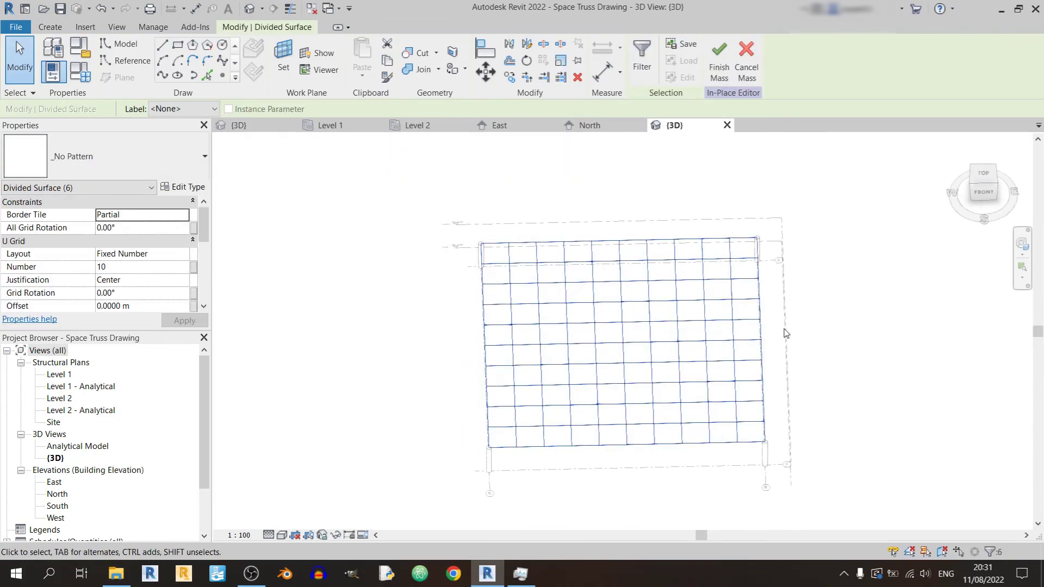
- Try to set the divided surfaces' U grid layout to Fixed Distance with a distance of 2 m
{"action": "scroll", "coordinate": [17, 255], "scroll_direction": "down", "scroll_amount": 4}
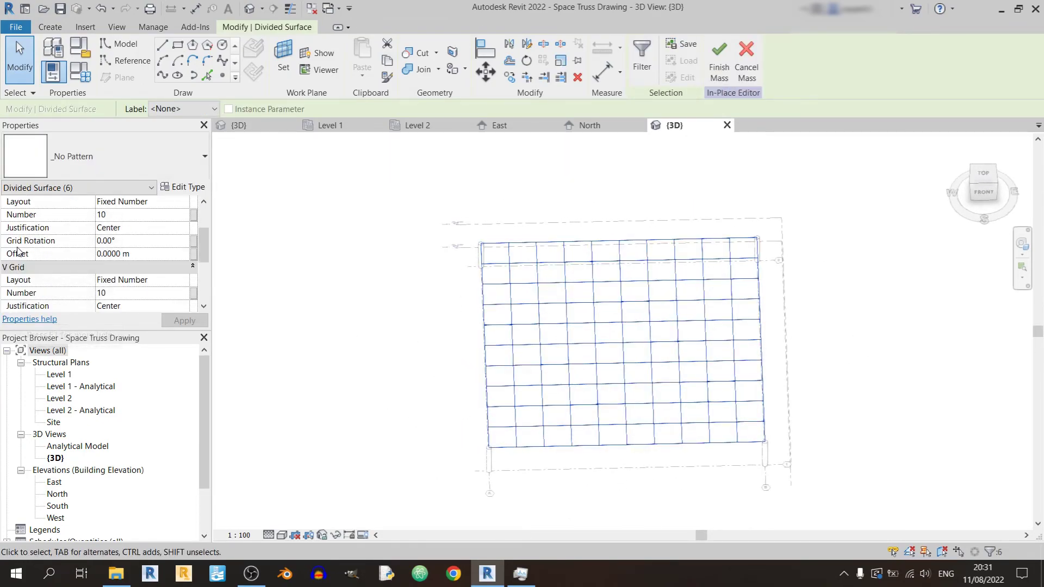
{"action": "scroll", "coordinate": [47, 242], "scroll_direction": "up", "scroll_amount": 4}
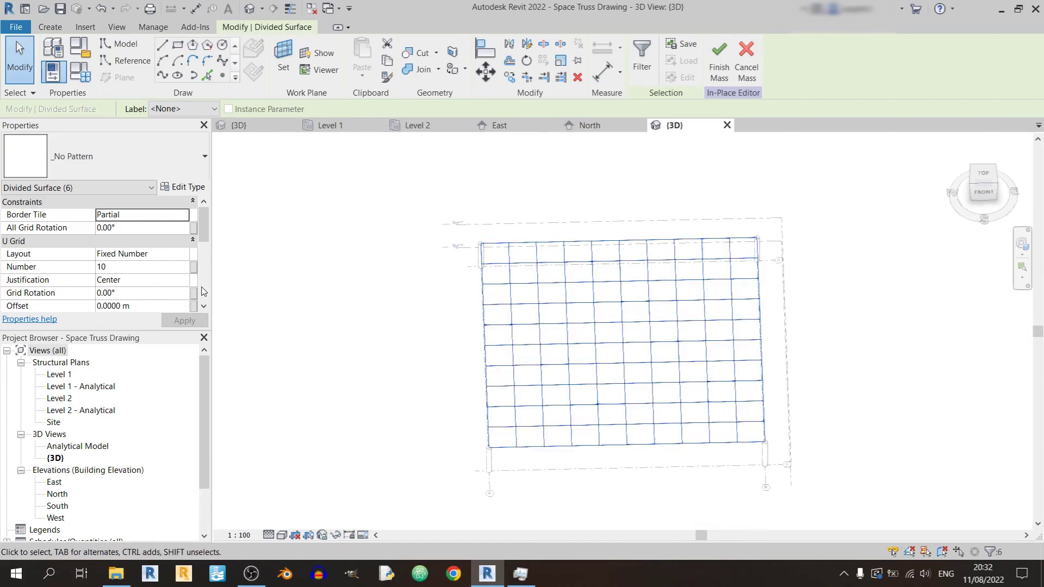
{"action": "scroll", "coordinate": [204, 233], "scroll_direction": "down", "scroll_amount": 5}
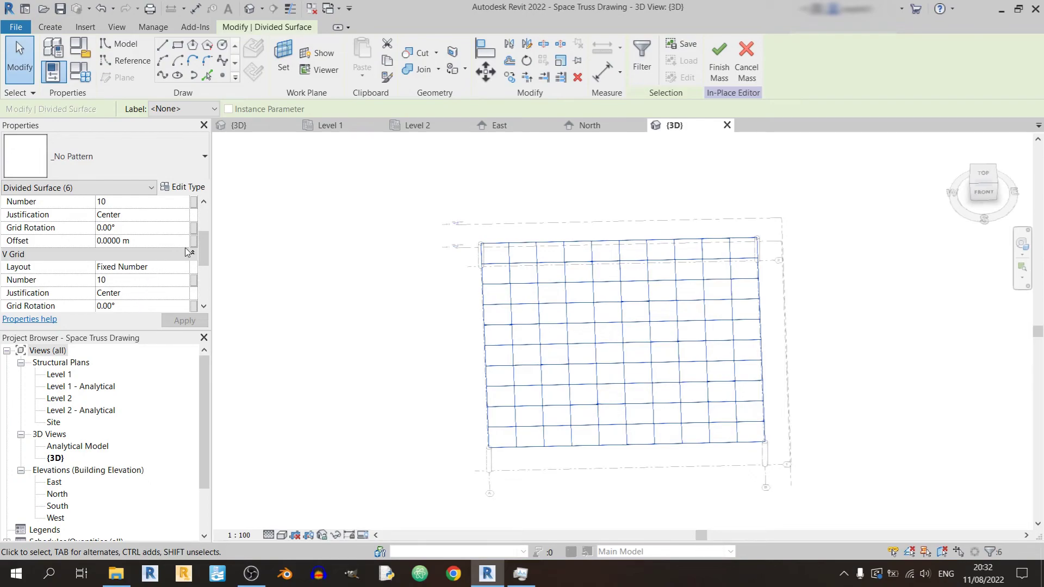
{"action": "scroll", "coordinate": [185, 231], "scroll_direction": "up", "scroll_amount": 5}
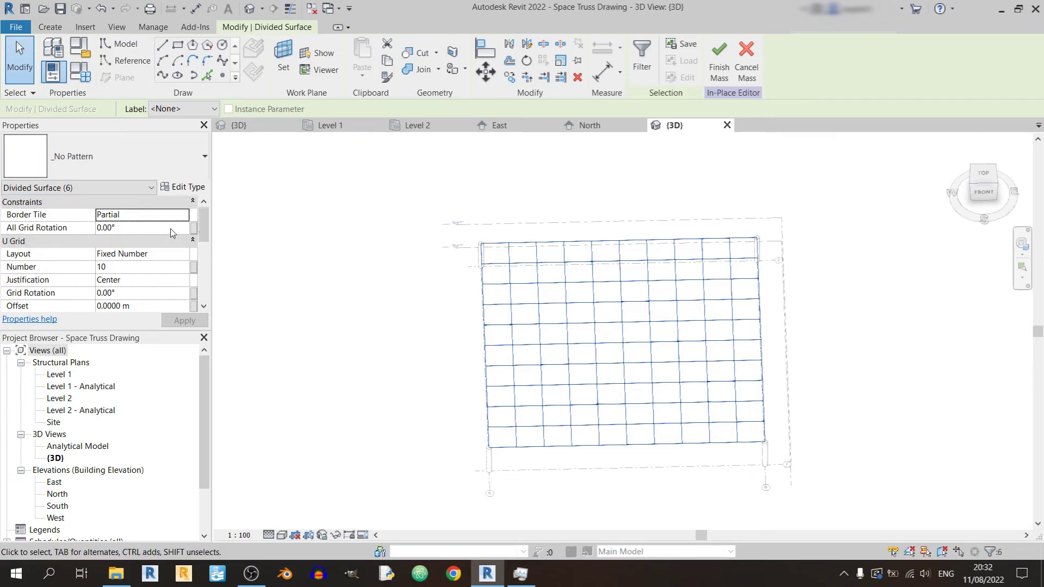
{"action": "left_click", "coordinate": [185, 256]}
{"action": "left_click", "coordinate": [184, 254]}
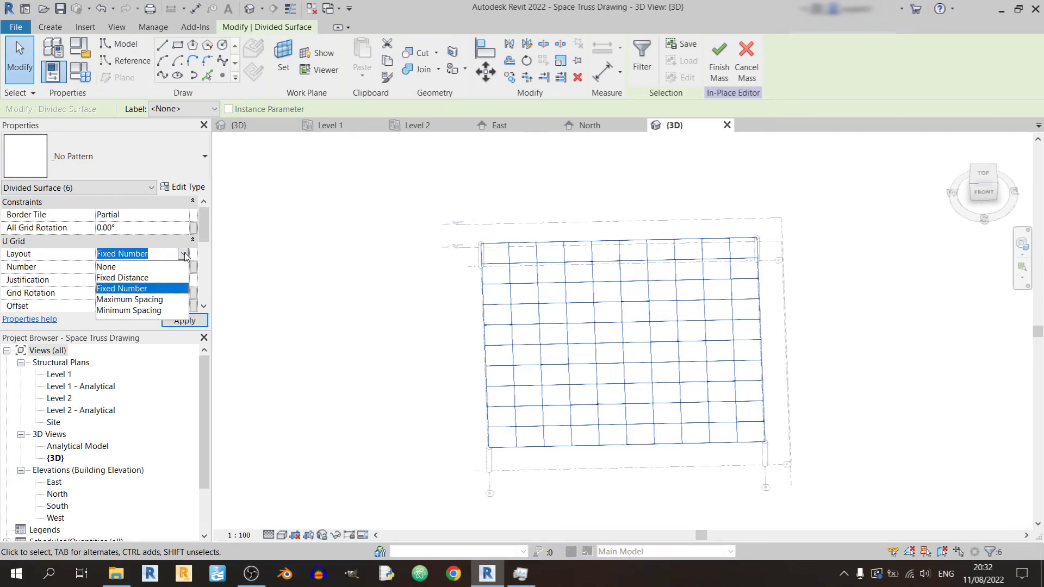
{"action": "left_click", "coordinate": [148, 279]}
{"action": "left_click", "coordinate": [144, 267]}
{"action": "type", "text": "2"}
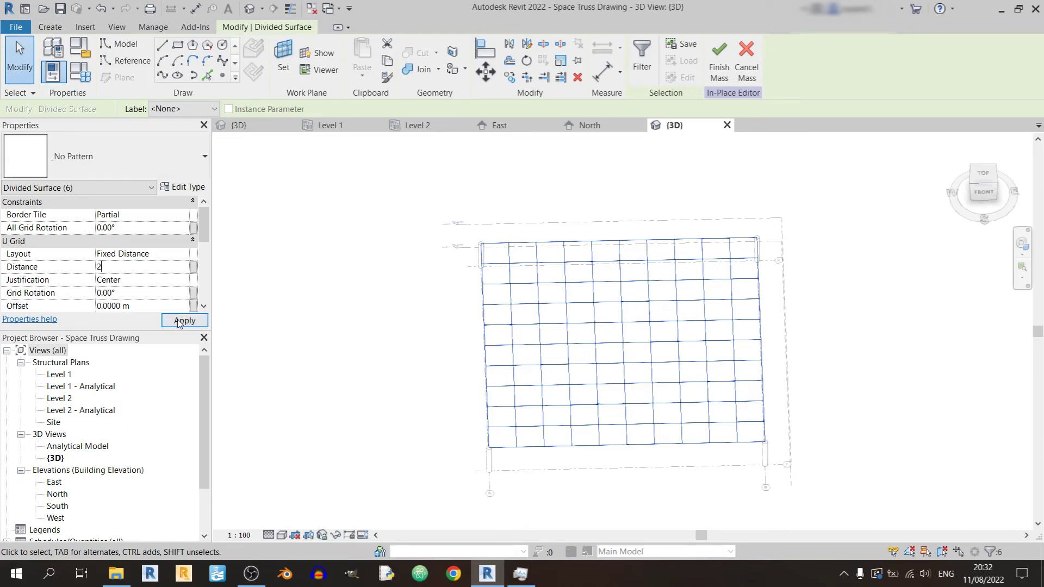
{"action": "left_click", "coordinate": [179, 321]}
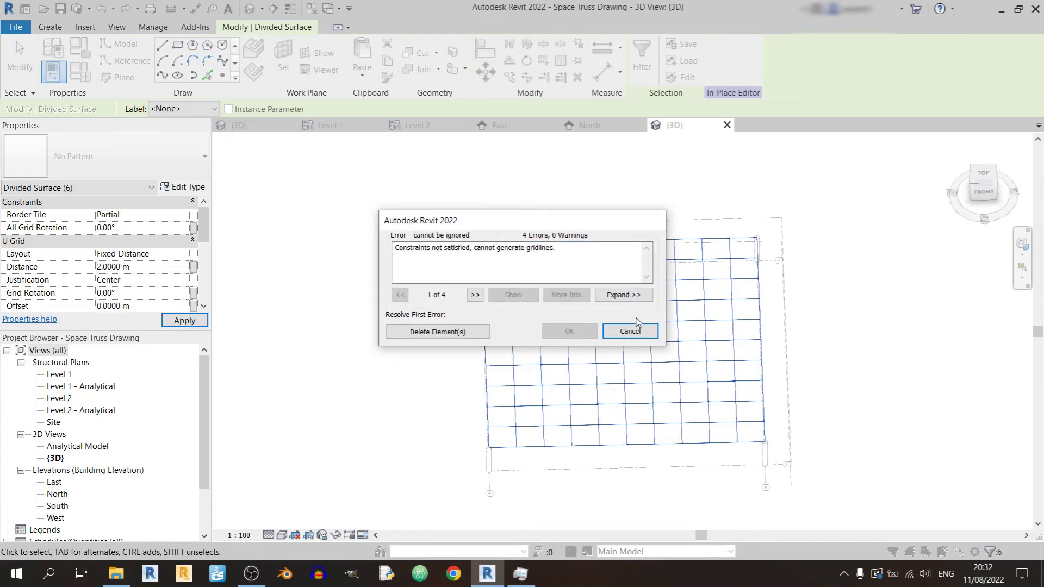
{"action": "left_click", "coordinate": [632, 330]}
{"action": "left_click_drag", "start_coordinate": [203, 226], "coordinate": [203, 252]}
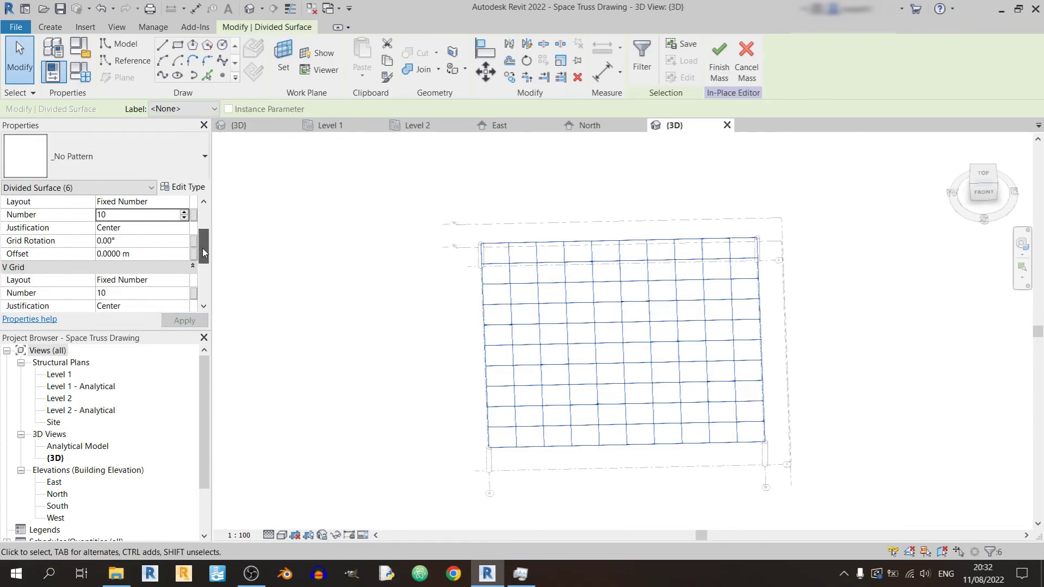
- Try to set both the V and U grid layouts of the divided surfaces to Fixed Distance, with a U distance of 2 m
{"action": "left_click", "coordinate": [183, 279]}
{"action": "left_click", "coordinate": [125, 303]}
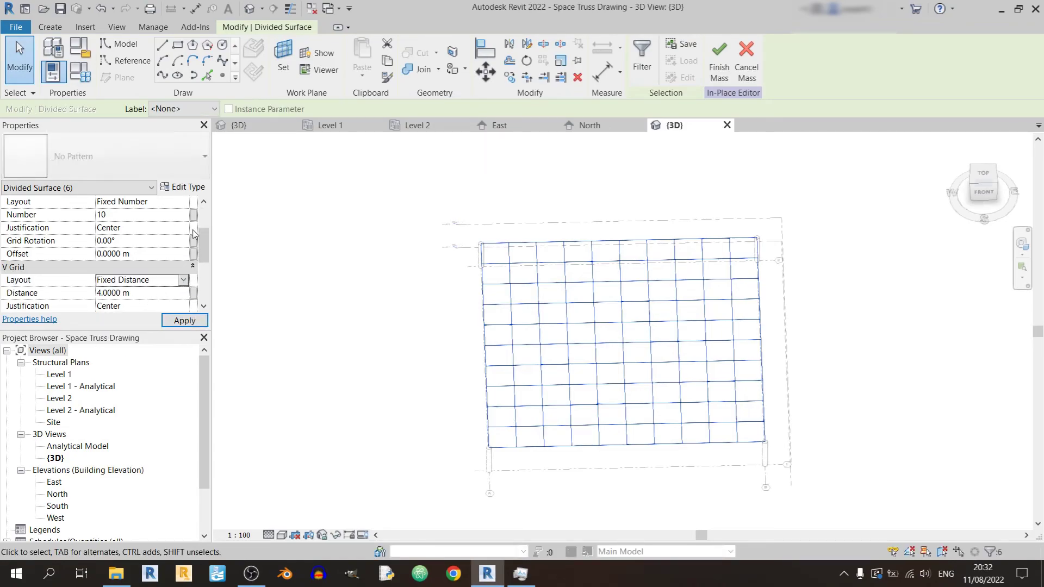
{"action": "left_click_drag", "start_coordinate": [200, 237], "coordinate": [200, 232]}
{"action": "left_click", "coordinate": [182, 217]}
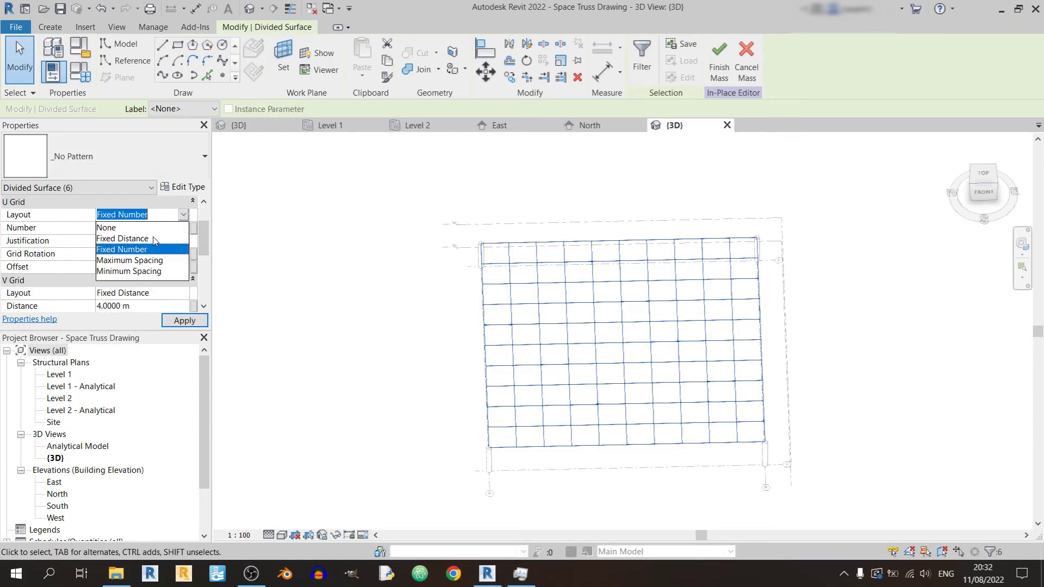
{"action": "left_click", "coordinate": [141, 238]}
{"action": "left_click", "coordinate": [156, 227]}
{"action": "type", "text": "12"}
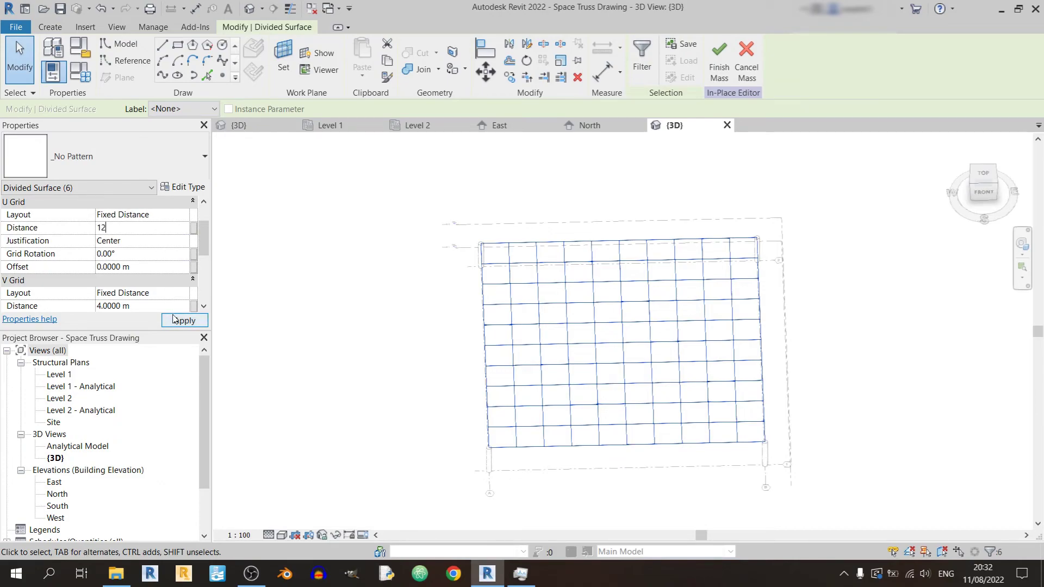
{"action": "left_click", "coordinate": [173, 319]}
{"action": "left_click", "coordinate": [190, 321]}
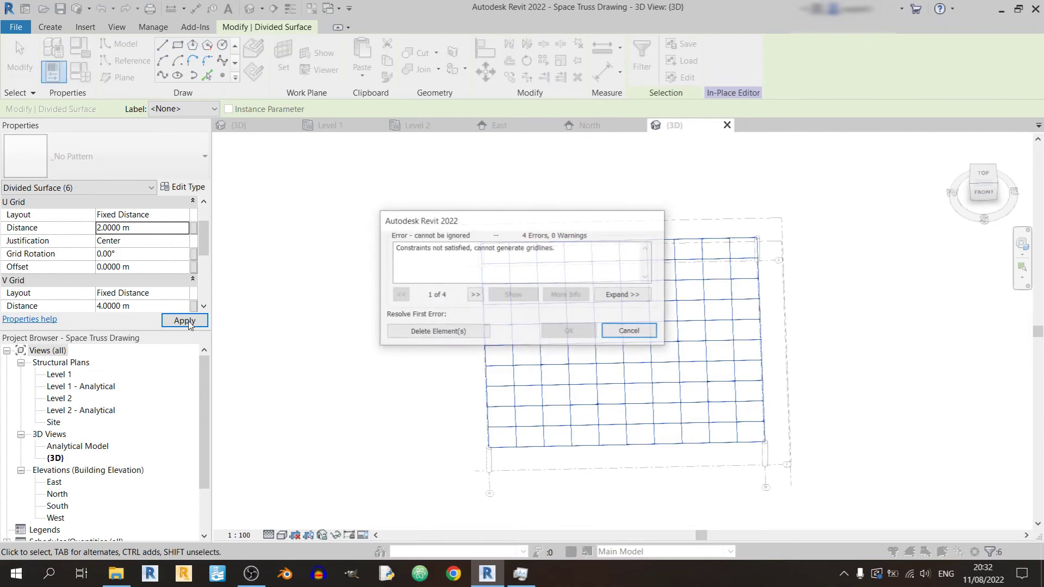
{"action": "left_click", "coordinate": [628, 331]}
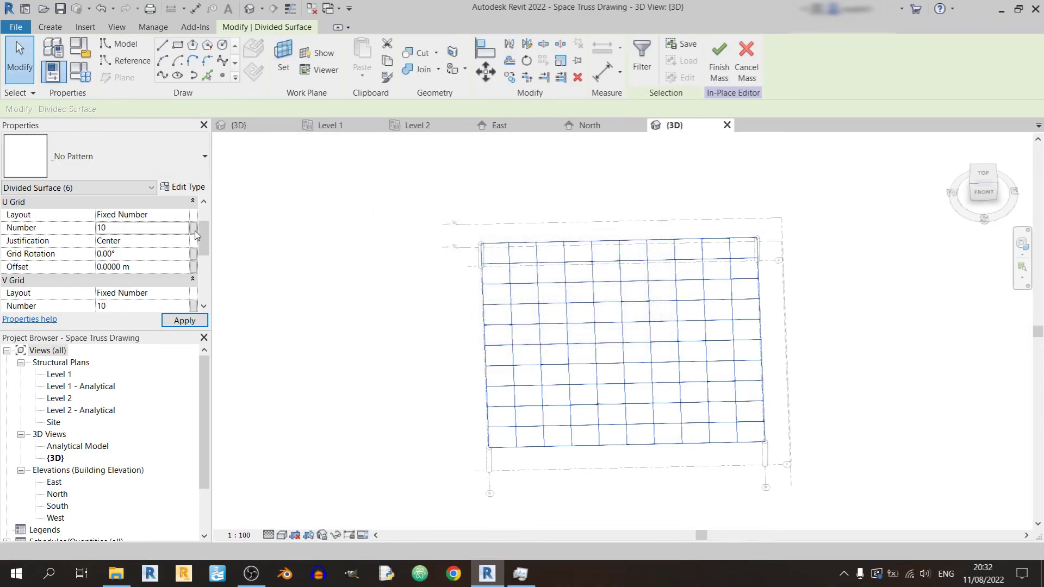
- Set the V grid layout of all divided surfaces to Fixed Distance with a distance of 2 m
{"action": "scroll", "coordinate": [201, 255], "scroll_direction": "down", "scroll_amount": 1}
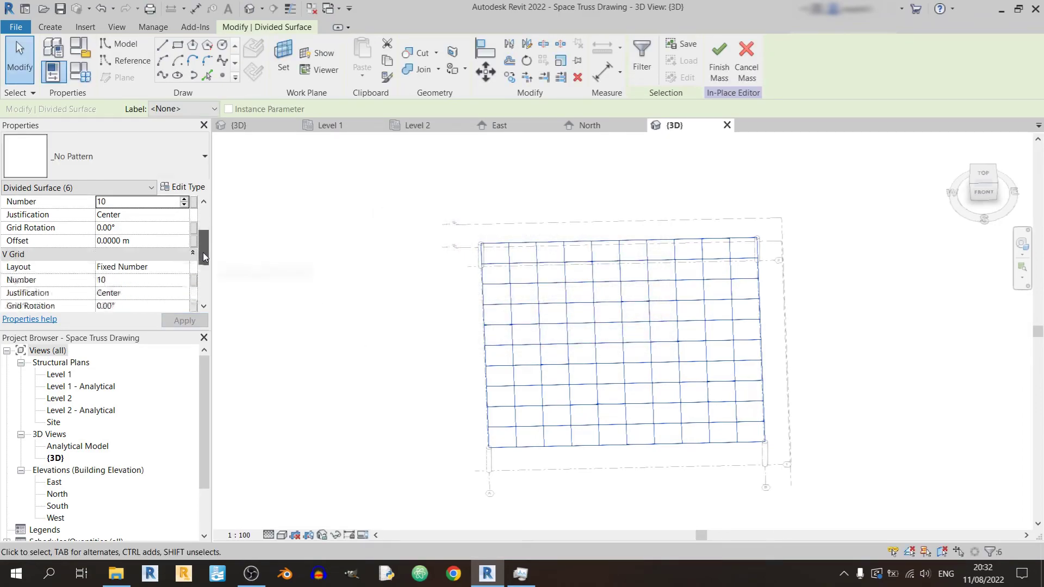
{"action": "left_click", "coordinate": [179, 267]}
{"action": "left_click", "coordinate": [122, 290]}
{"action": "left_click", "coordinate": [117, 279]}
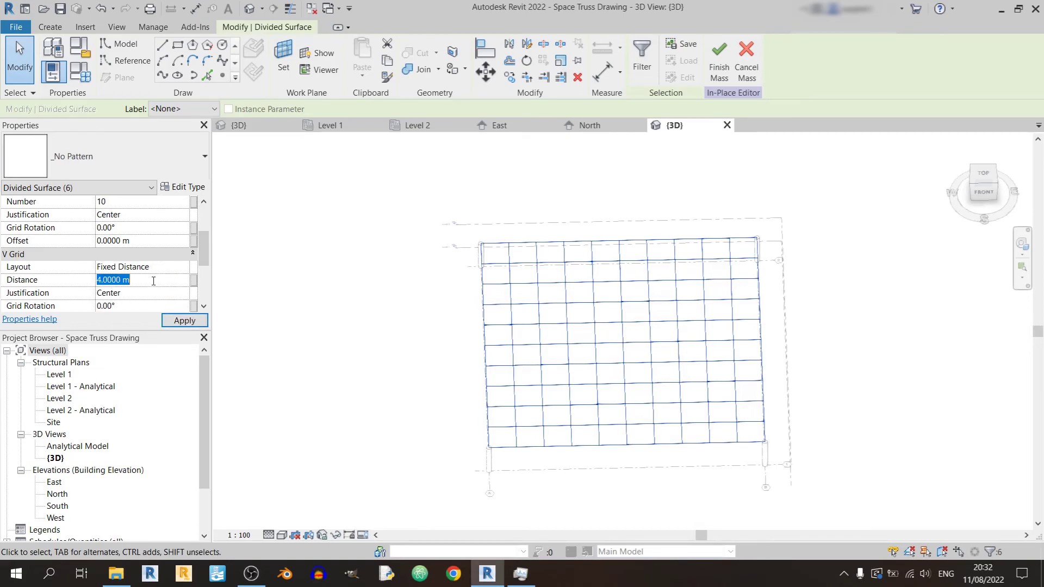
{"action": "type", "text": "2"}
{"action": "left_click", "coordinate": [178, 326]}
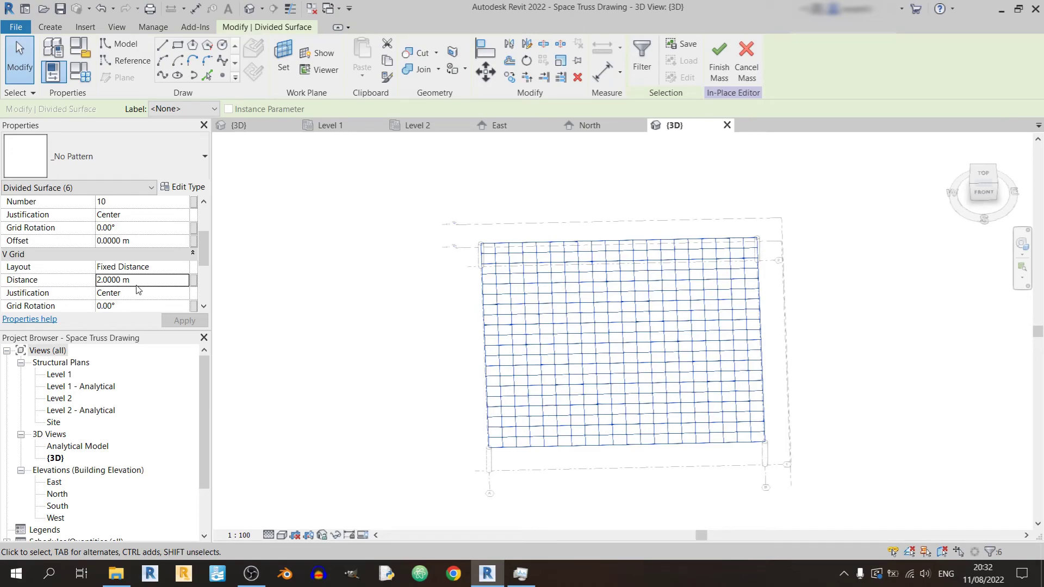
- Set the divided surfaces' U grid layout to Fixed Distance and try to apply a distance of 2 m
{"action": "scroll", "coordinate": [699, 414], "scroll_direction": "up", "scroll_amount": 4}
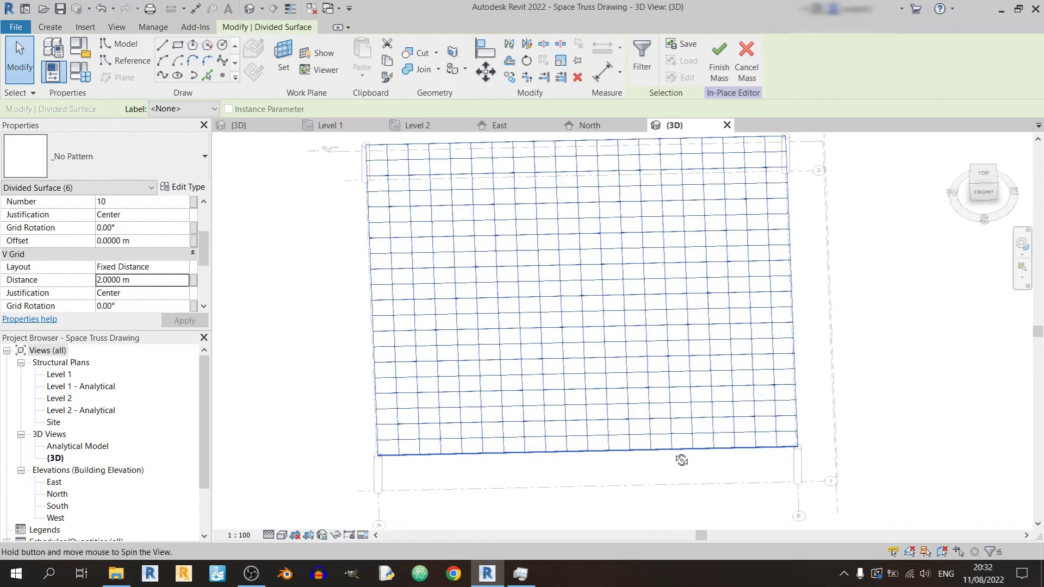
{"action": "scroll", "coordinate": [349, 450], "scroll_direction": "up", "scroll_amount": 4}
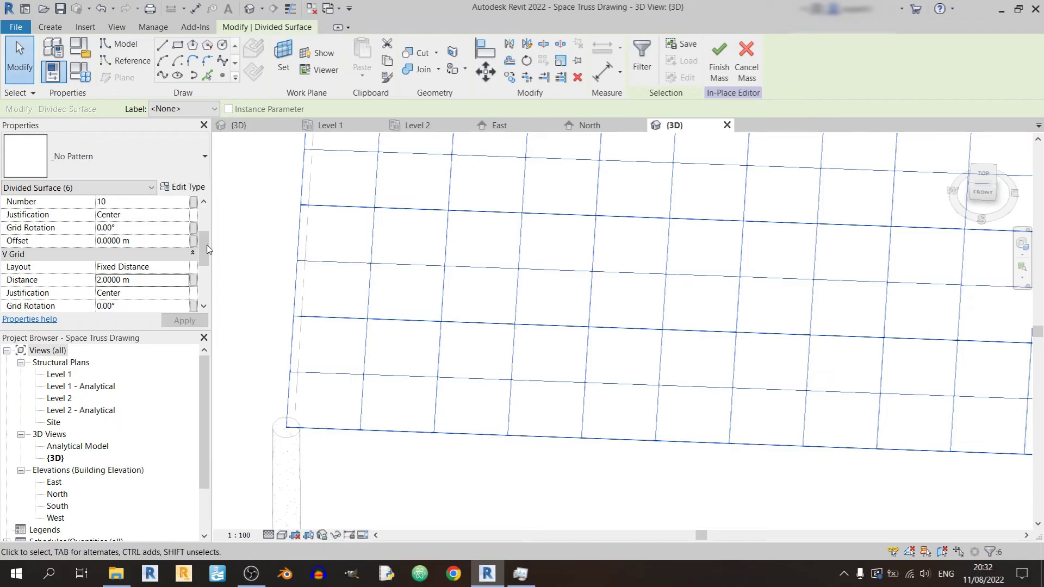
{"action": "scroll", "coordinate": [206, 249], "scroll_direction": "up", "scroll_amount": 1}
{"action": "left_click", "coordinate": [185, 202]}
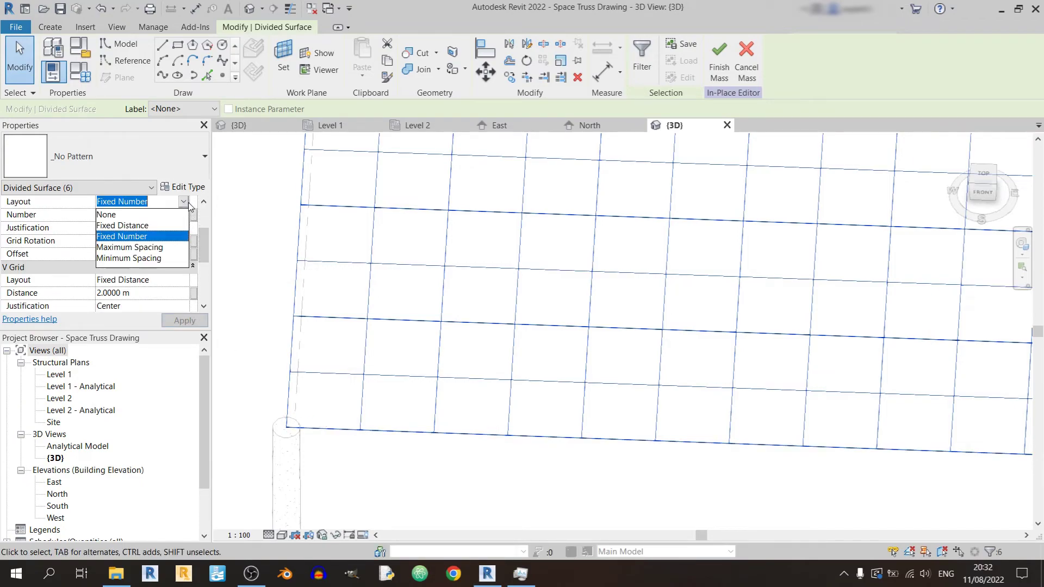
{"action": "left_click", "coordinate": [123, 225]}
{"action": "left_click", "coordinate": [142, 214]}
{"action": "type", "text": "2"}
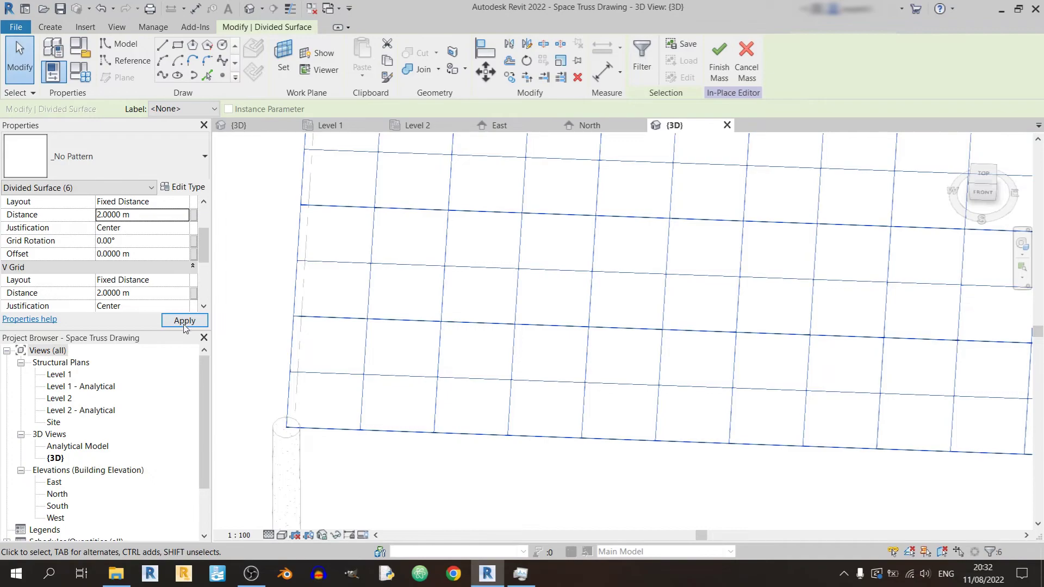
{"action": "left_click", "coordinate": [185, 321]}
{"action": "left_click", "coordinate": [630, 330]}
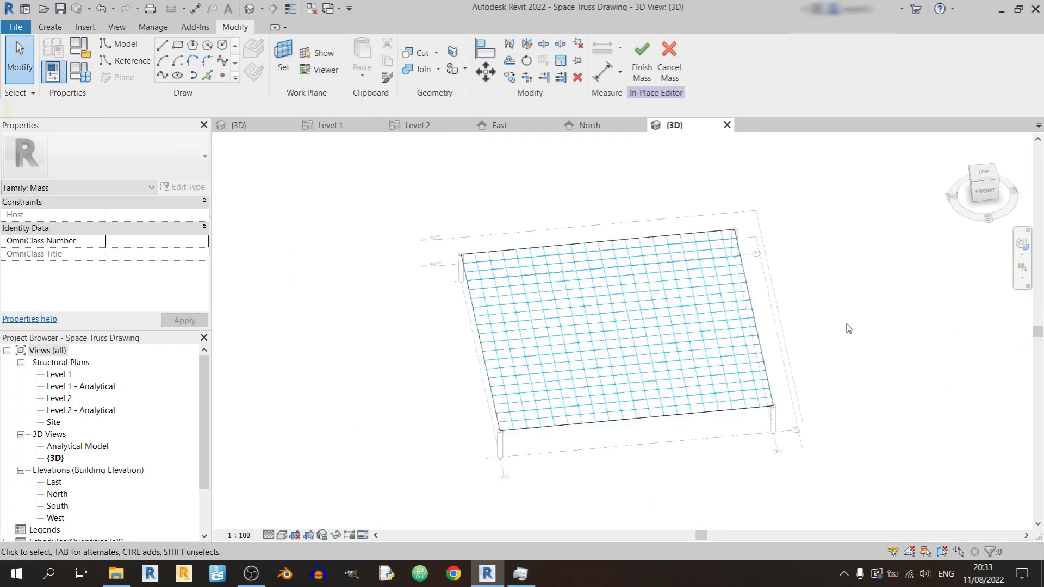
- Try a U grid distance of 2 m on the underside divided surface and undo the change
{"action": "scroll", "coordinate": [805, 304], "scroll_direction": "up", "scroll_amount": 3}
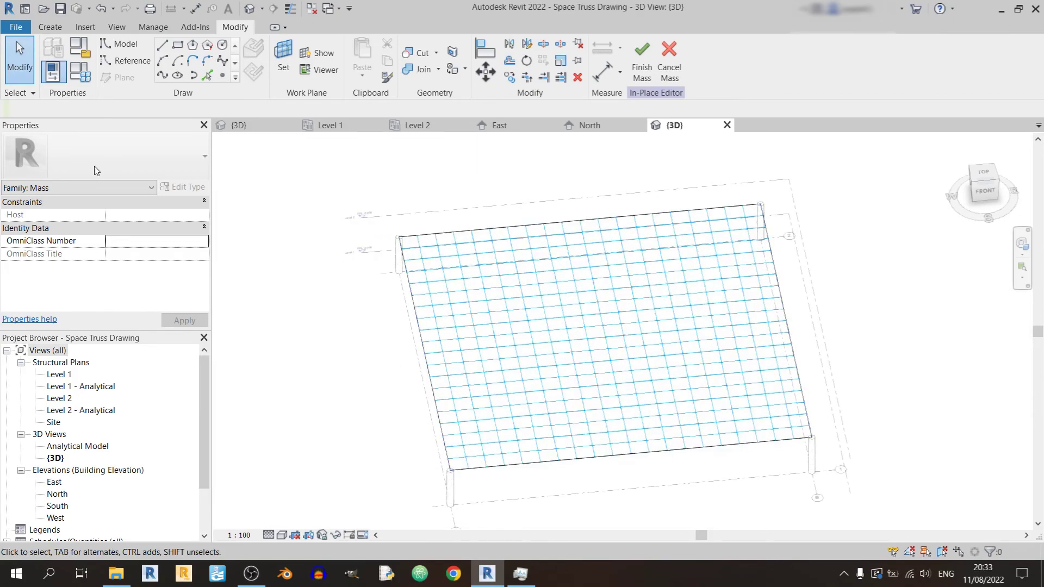
{"action": "left_click", "coordinate": [488, 311]}
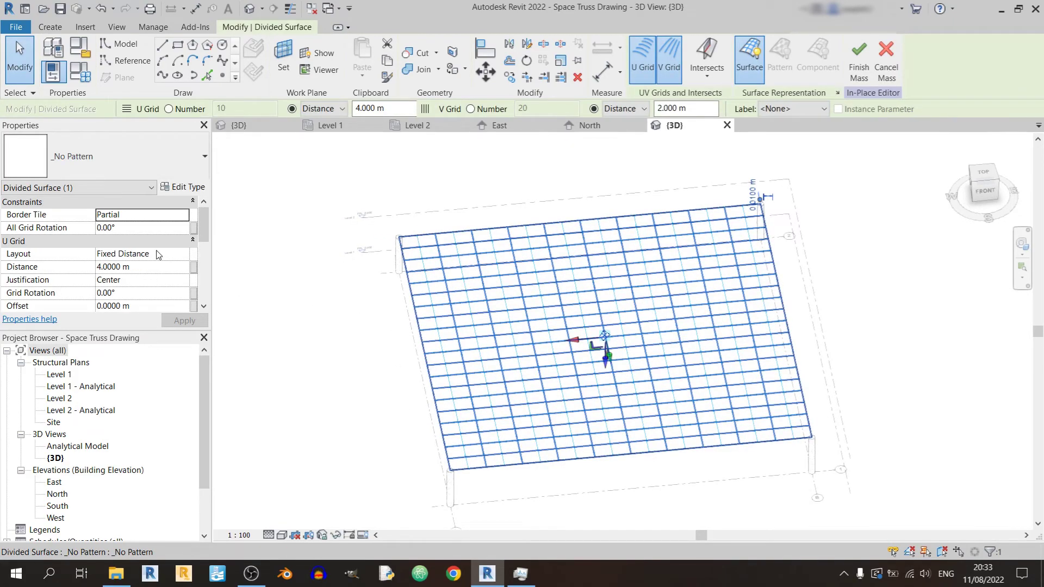
{"action": "mouse_move", "coordinate": [205, 224]}
{"action": "left_mouse_down"}
{"action": "mouse_move", "coordinate": [209, 259]}
{"action": "mouse_move", "coordinate": [206, 223]}
{"action": "left_mouse_up"}
{"action": "left_click", "coordinate": [152, 267]}
{"action": "type", "text": "2"}
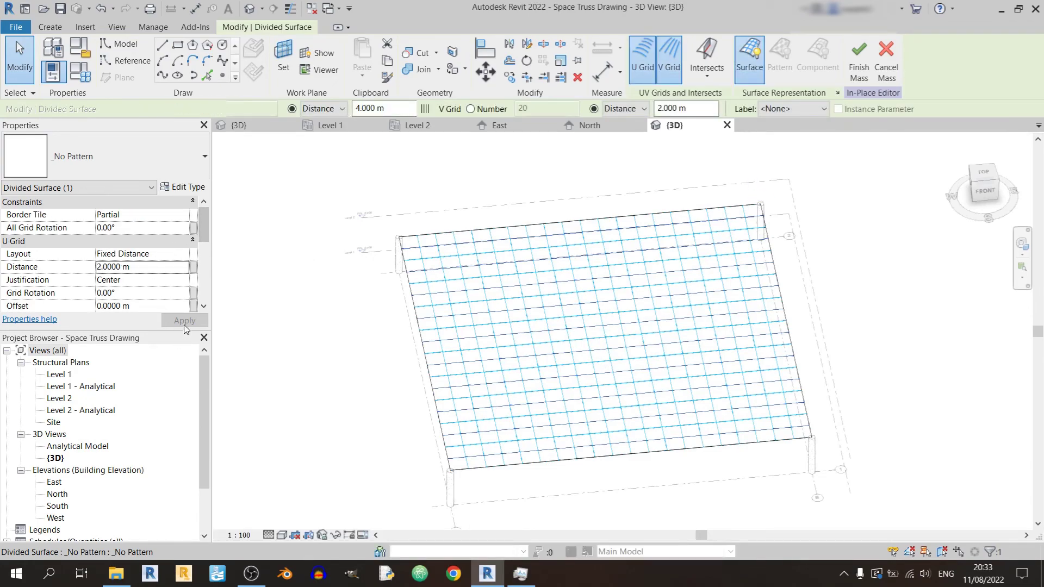
{"action": "left_click", "coordinate": [184, 322]}
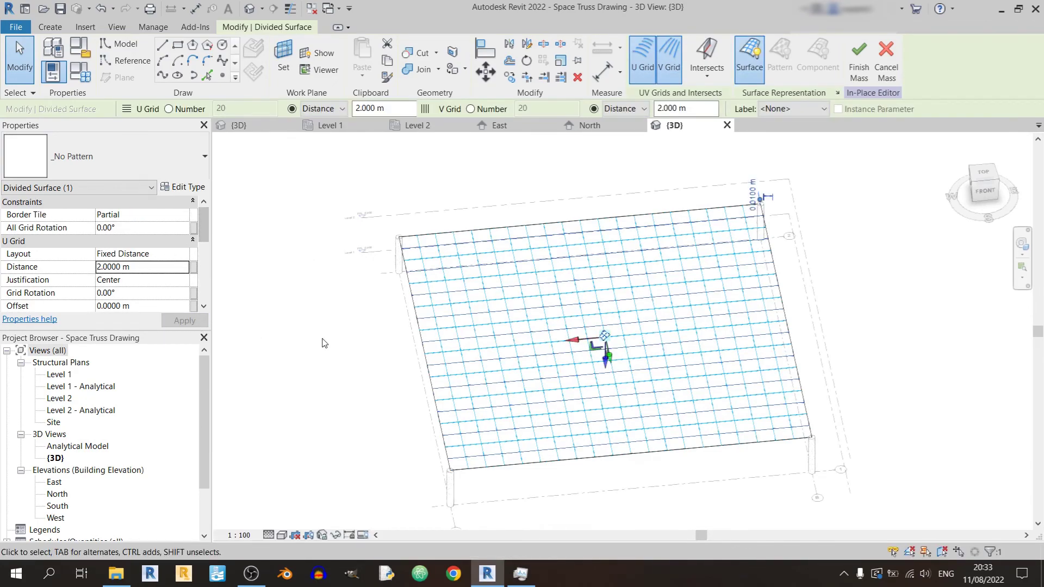
{"action": "key", "text": "ctrl+z"}
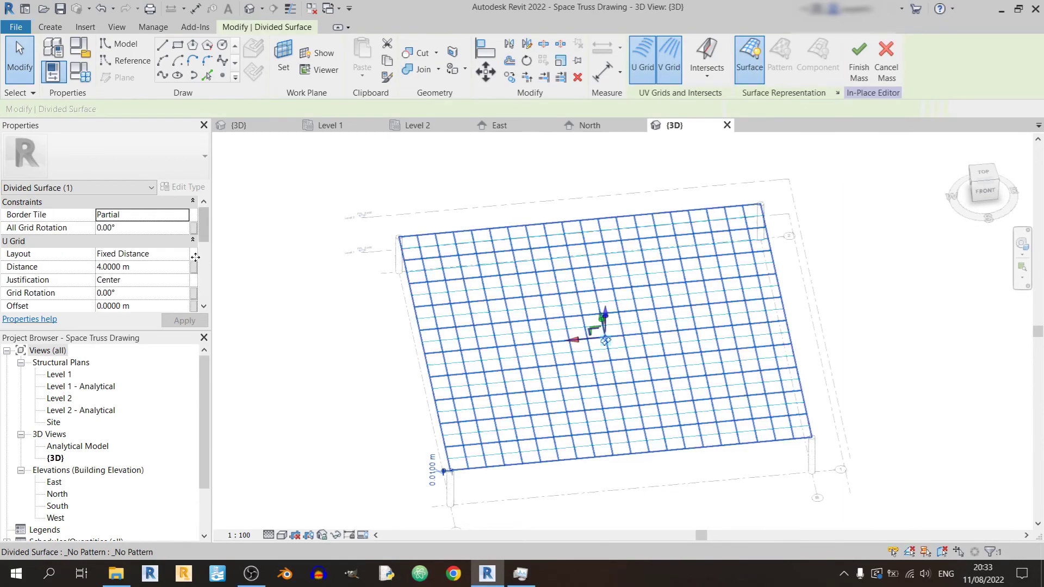
- Set the U grid distance of the upper divided surface to 2 m
{"action": "scroll", "coordinate": [185, 261], "scroll_direction": "down", "scroll_amount": 3}
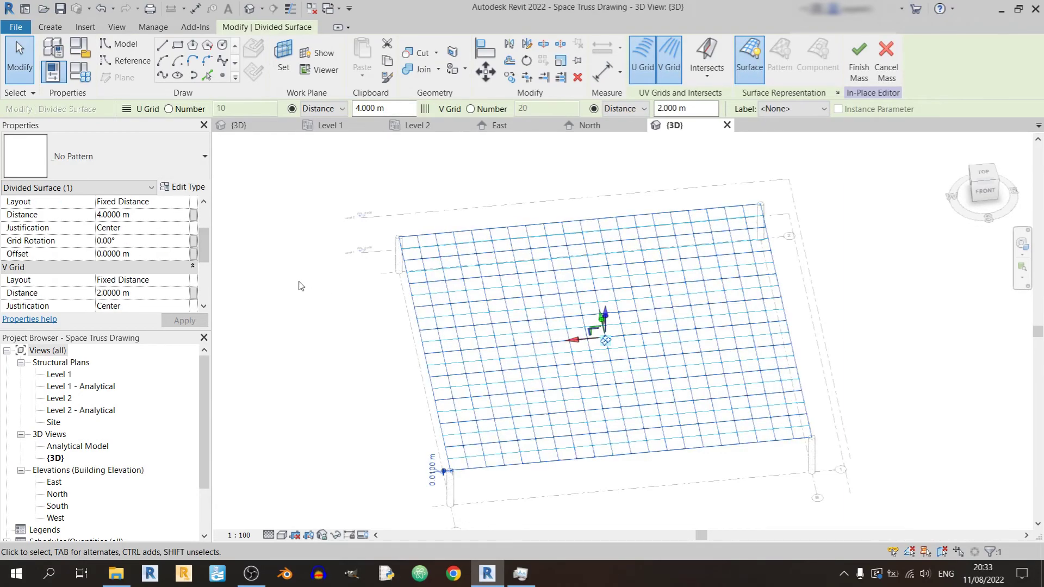
{"action": "left_click", "coordinate": [143, 215]}
{"action": "type", "text": "2"}
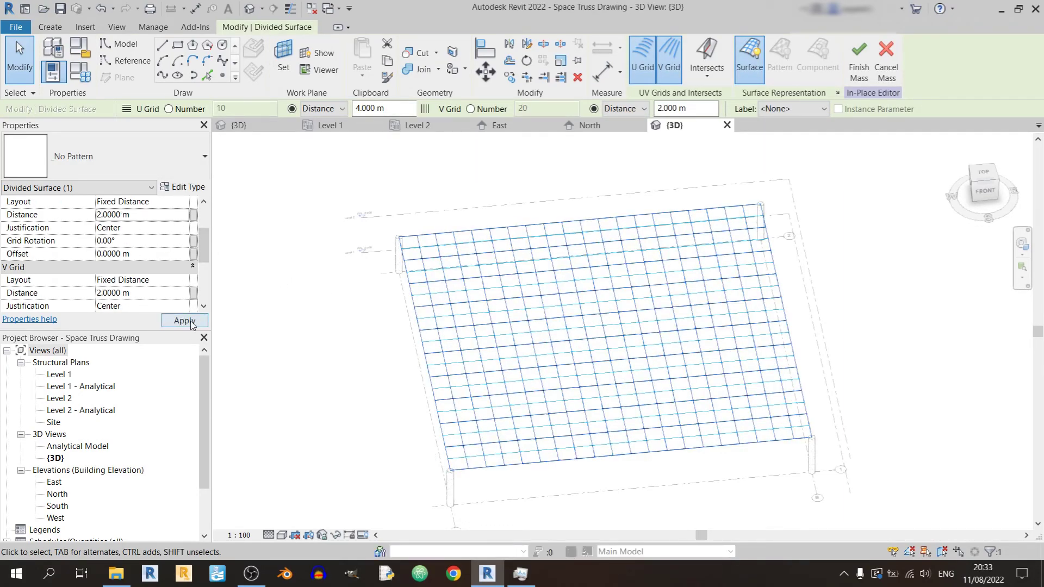
{"action": "left_click", "coordinate": [184, 320]}
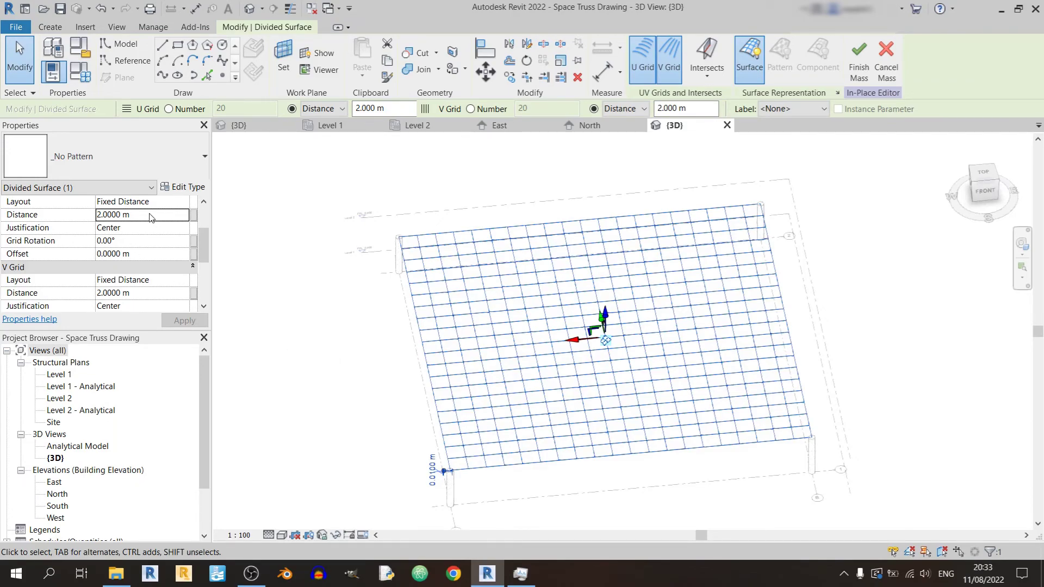
- Fill the upper divided surface with the Main Space Truss Panel type
{"action": "left_click", "coordinate": [263, 264]}
{"action": "left_click", "coordinate": [524, 303]}
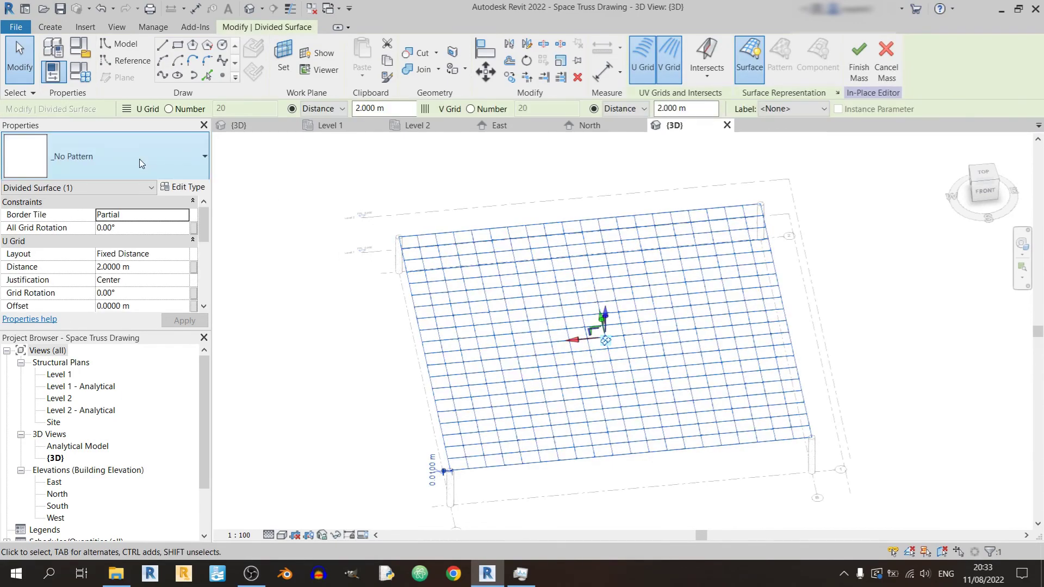
{"action": "left_click", "coordinate": [140, 163]}
{"action": "scroll", "coordinate": [100, 449], "scroll_direction": "down", "scroll_amount": 1}
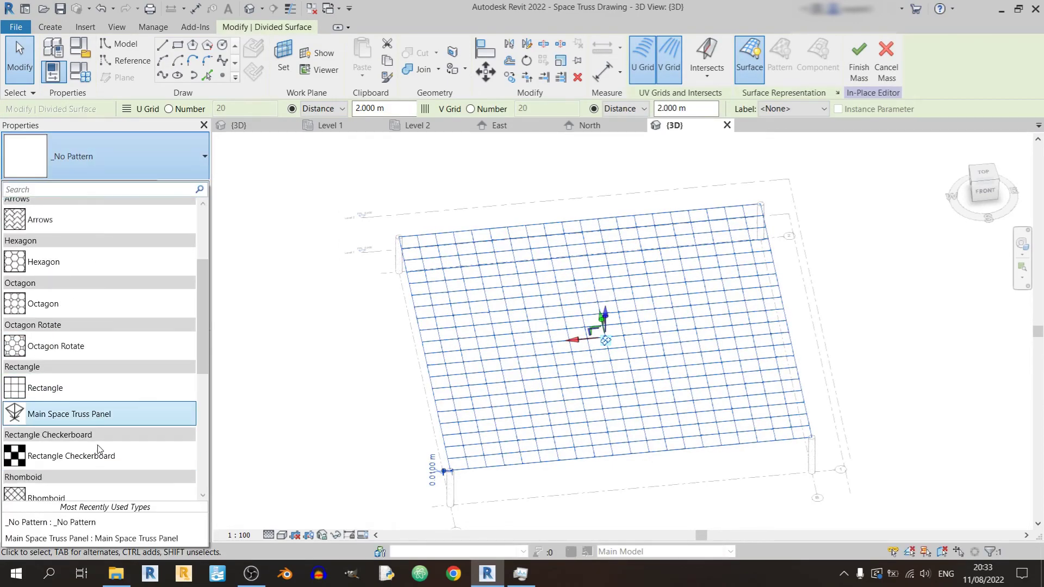
{"action": "scroll", "coordinate": [100, 449], "scroll_direction": "down", "scroll_amount": 1}
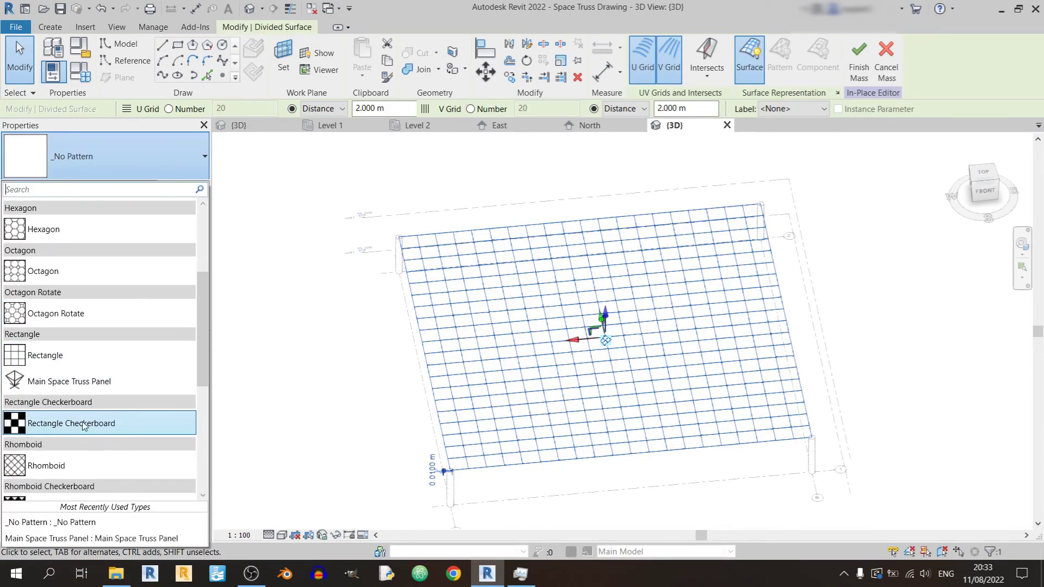
{"action": "left_click", "coordinate": [113, 388]}
{"action": "middle_click_drag", "start_coordinate": [340, 421], "coordinate": [522, 321], "text": "shift"}
{"action": "left_click", "coordinate": [381, 487]}
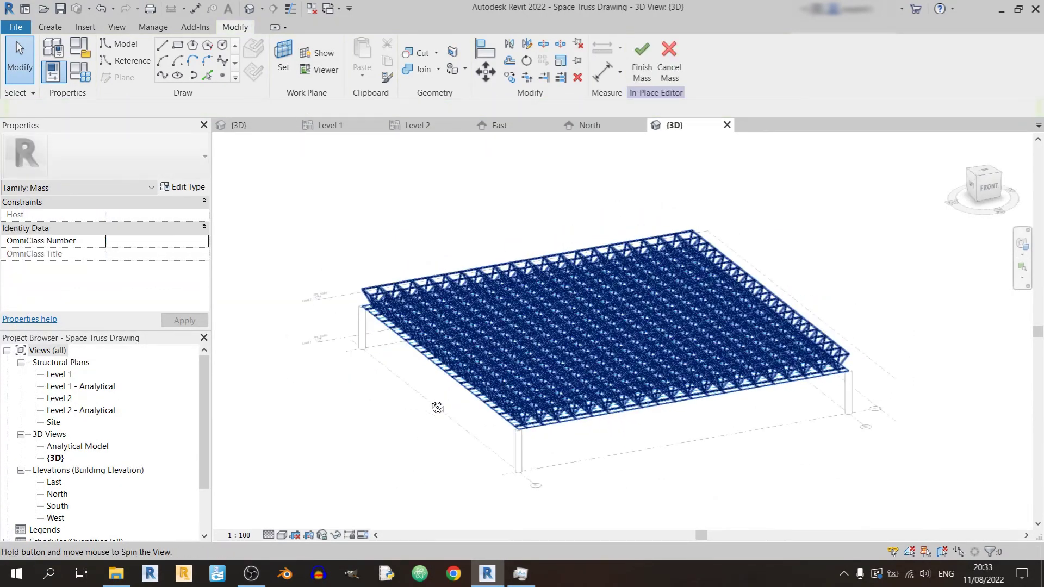
- Check the truss panels on the form and finish the in-place mass
{"action": "scroll", "coordinate": [506, 415], "scroll_direction": "up", "scroll_amount": 6}
{"action": "scroll", "coordinate": [449, 405], "scroll_direction": "down", "scroll_amount": 8}
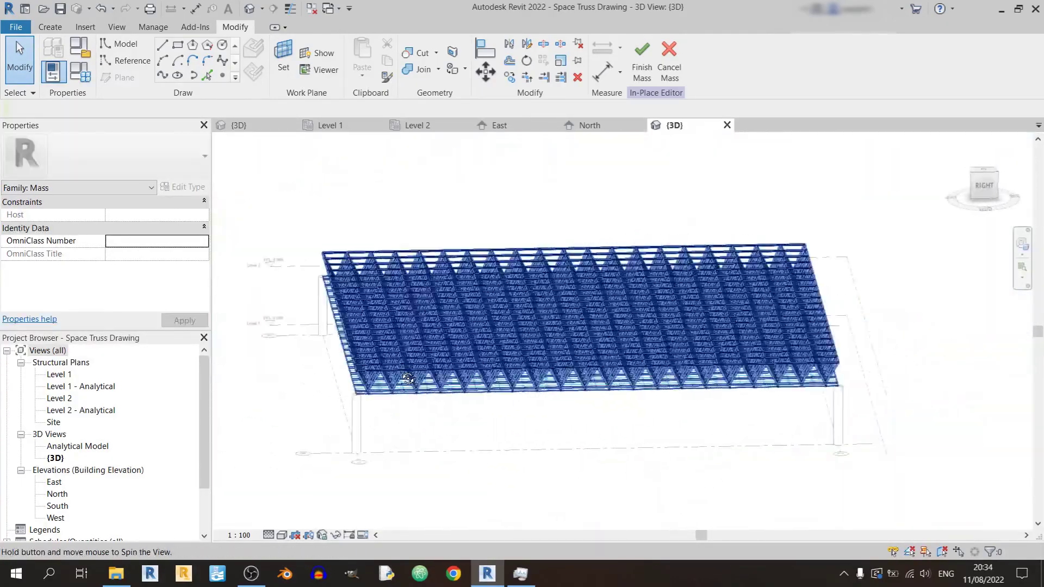
{"action": "middle_click_drag", "start_coordinate": [408, 378], "coordinate": [373, 400], "text": "shift"}
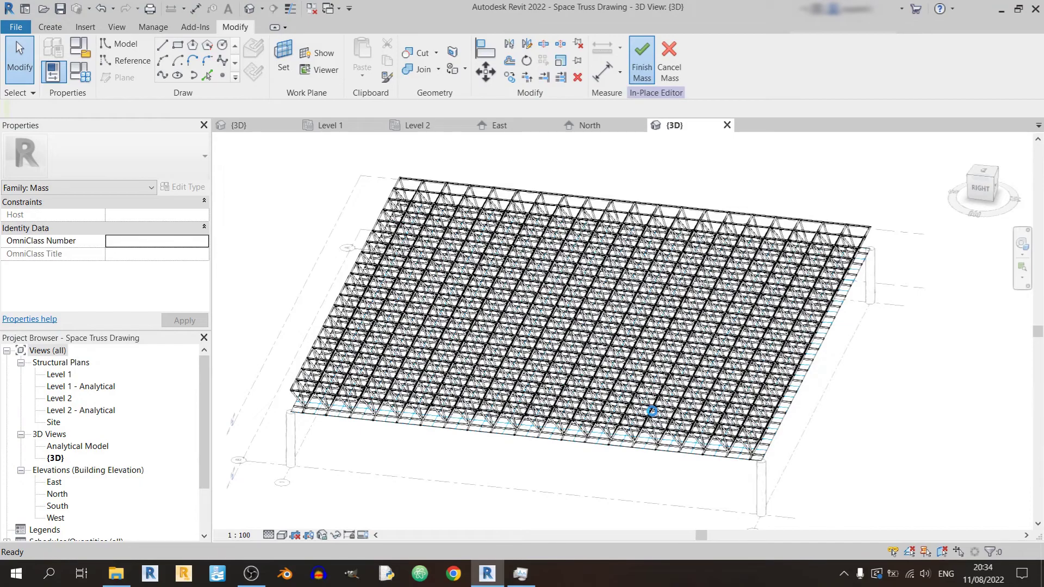
{"action": "left_click", "coordinate": [641, 61]}
- Examine the finished space truss roof from several angles, including how its corner sits on the column
{"action": "middle_click_drag", "start_coordinate": [707, 402], "coordinate": [771, 294], "text": "shift"}
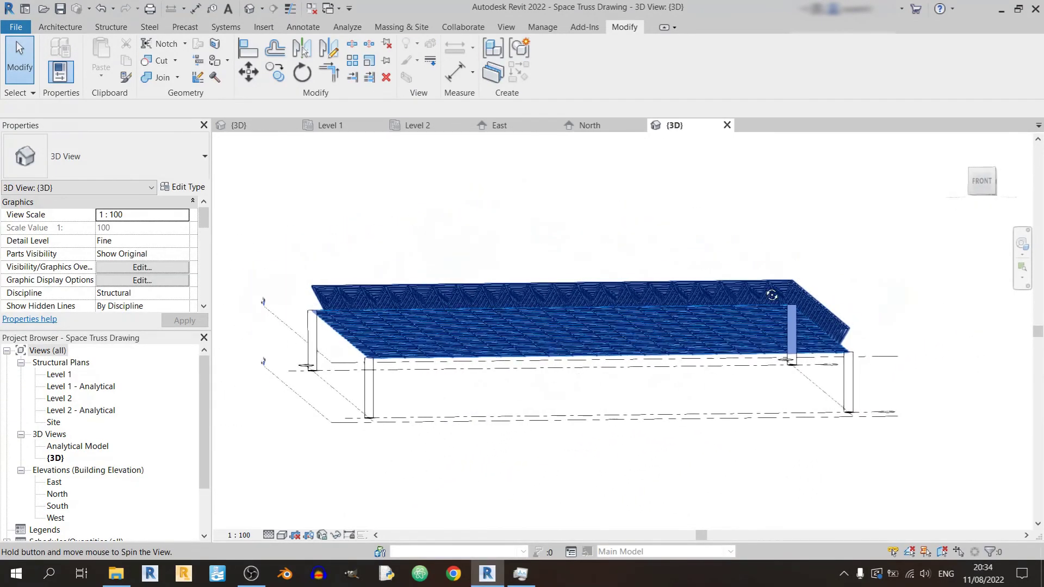
{"action": "scroll", "coordinate": [508, 317], "scroll_direction": "up", "scroll_amount": 4}
{"action": "middle_click_drag", "start_coordinate": [521, 358], "coordinate": [504, 298], "text": "shift"}
{"action": "scroll", "coordinate": [544, 440], "scroll_direction": "down", "scroll_amount": 10}
{"action": "scroll", "coordinate": [545, 450], "scroll_direction": "up", "scroll_amount": 7}
{"action": "scroll", "coordinate": [572, 451], "scroll_direction": "down", "scroll_amount": 3}
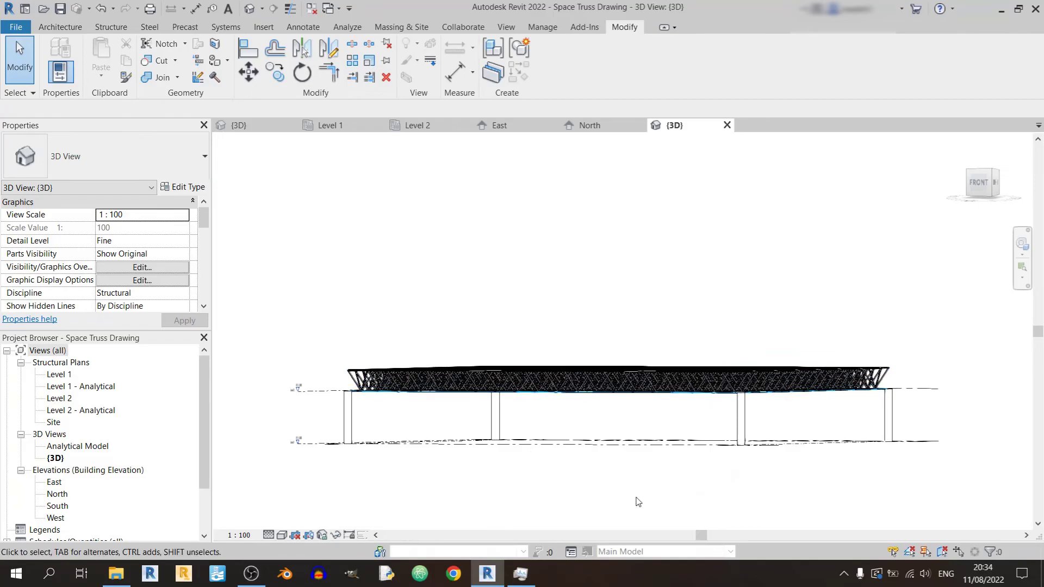
{"action": "middle_click_drag", "start_coordinate": [638, 501], "coordinate": [477, 491], "text": "shift"}
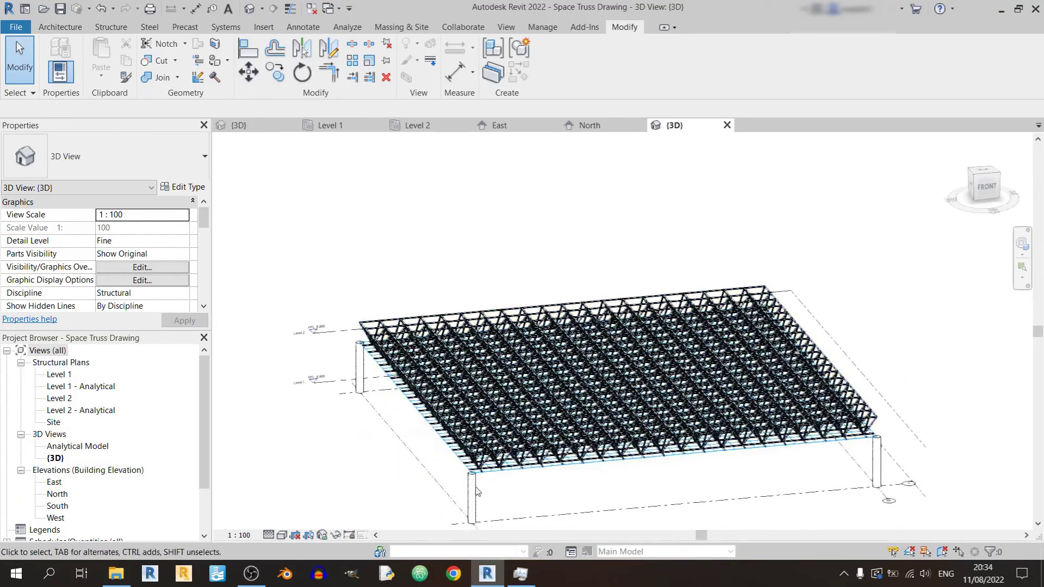
{"action": "middle_click_drag", "start_coordinate": [657, 492], "coordinate": [638, 468], "text": "shift"}
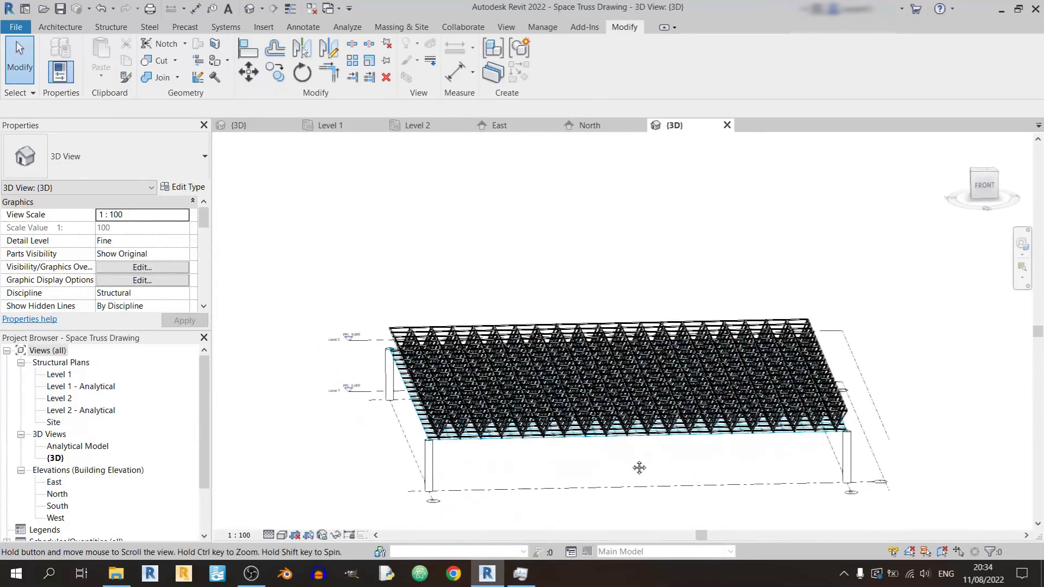
{"action": "scroll", "coordinate": [630, 463], "scroll_direction": "up", "scroll_amount": 8}
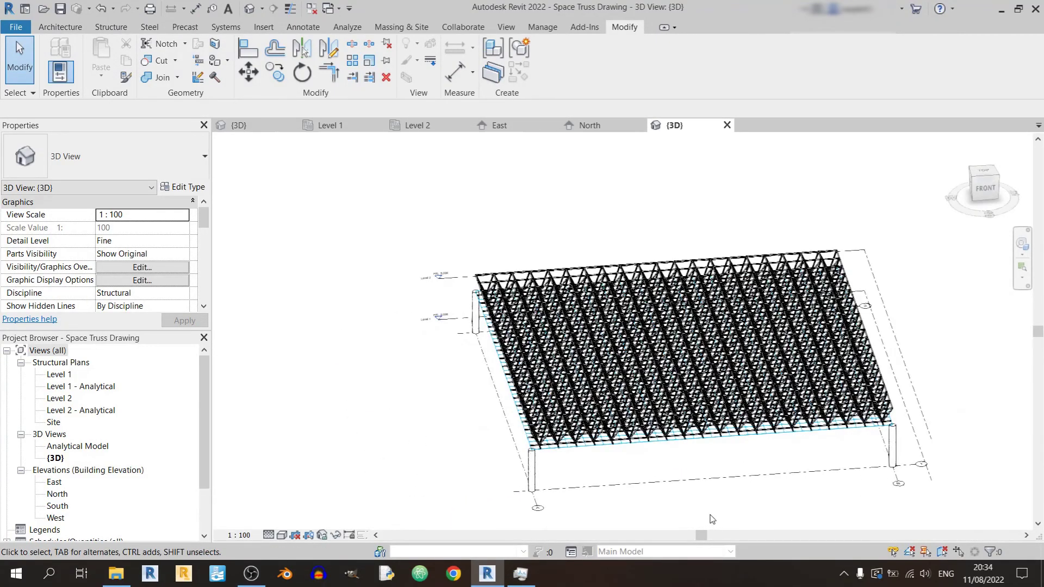
{"action": "scroll", "coordinate": [563, 437], "scroll_direction": "up", "scroll_amount": 5}
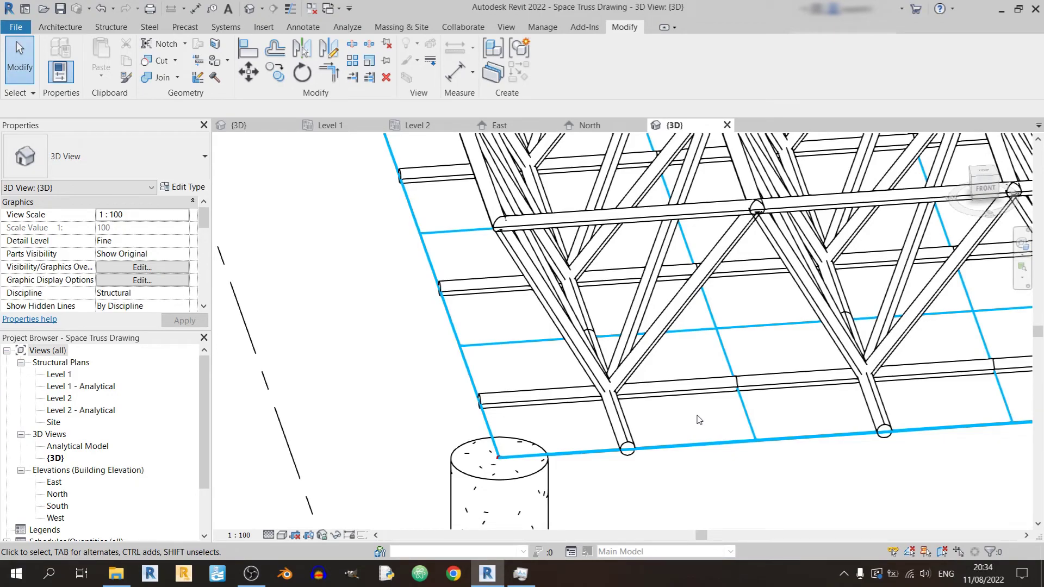
{"action": "scroll", "coordinate": [699, 420], "scroll_direction": "down", "scroll_amount": 4}
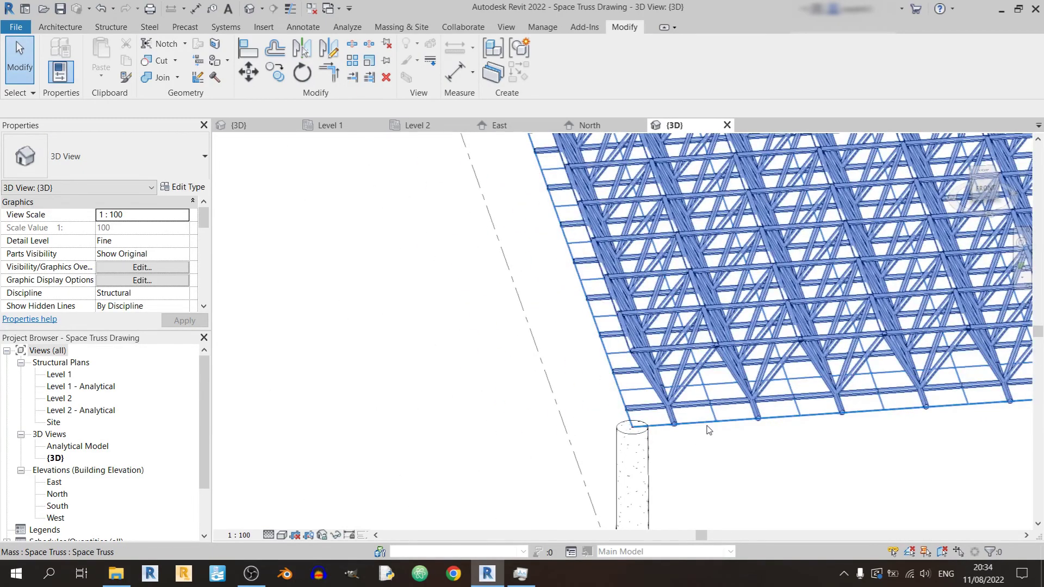
{"action": "scroll", "coordinate": [652, 424], "scroll_direction": "down", "scroll_amount": 5}
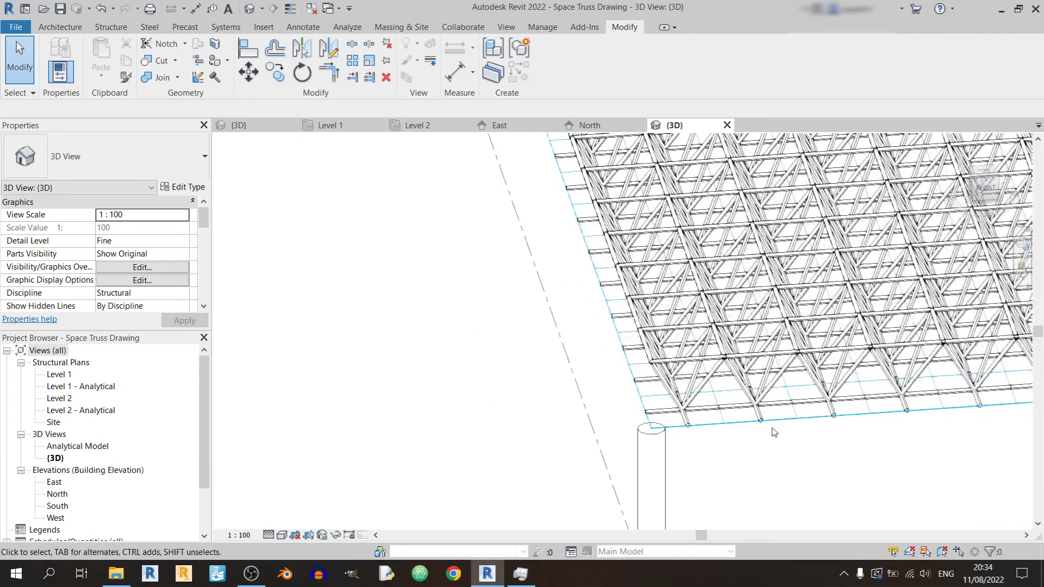
- Save the Main Space Truss Panel family as a new family file named Edge Space Truss Panel.rfa
{"action": "scroll", "coordinate": [642, 416], "scroll_direction": "down", "scroll_amount": 3}
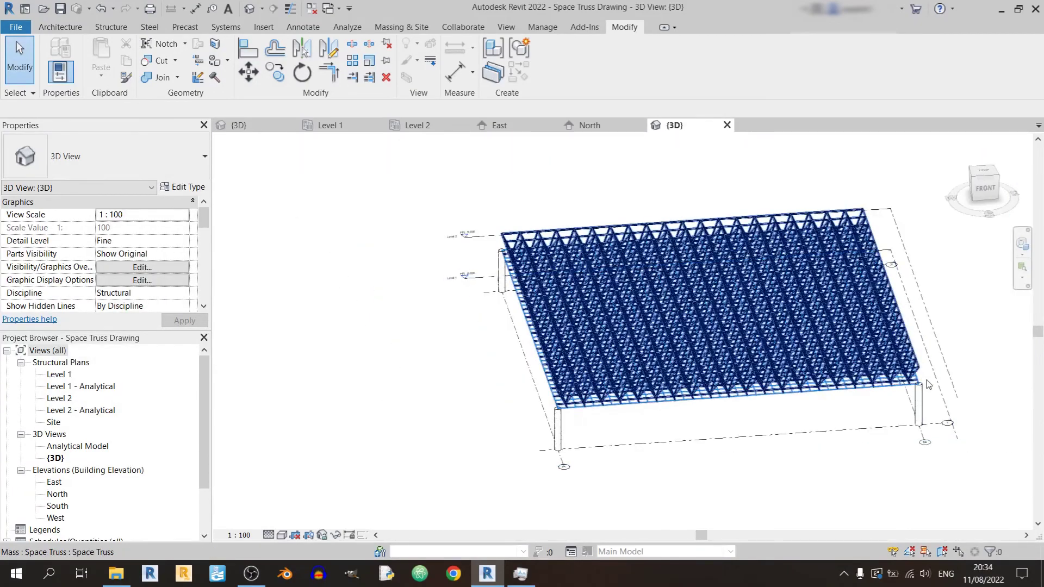
{"action": "middle_click_drag", "start_coordinate": [679, 381], "coordinate": [777, 357], "text": "shift"}
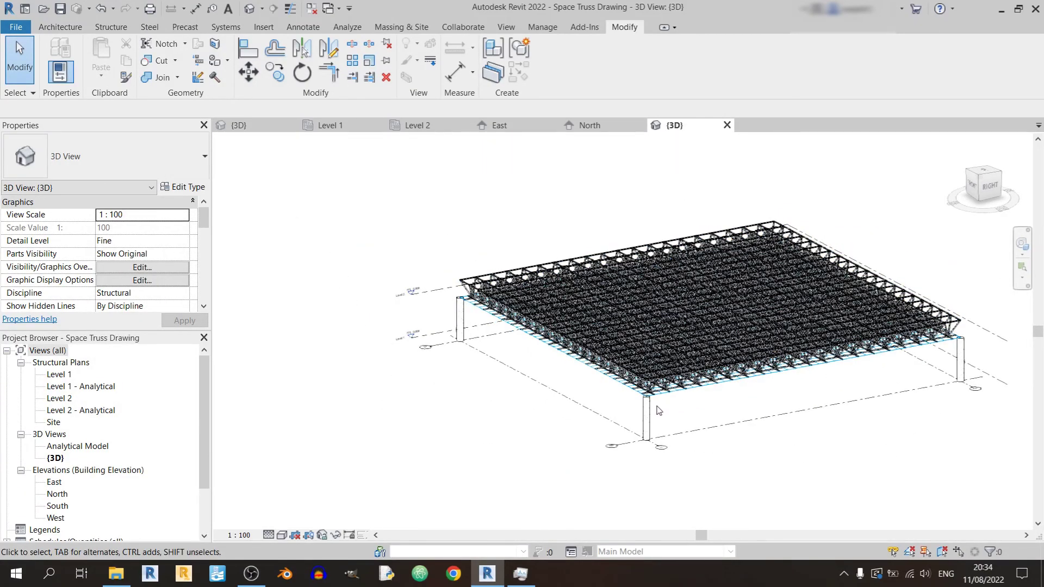
{"action": "scroll", "coordinate": [660, 405], "scroll_direction": "up", "scroll_amount": 4}
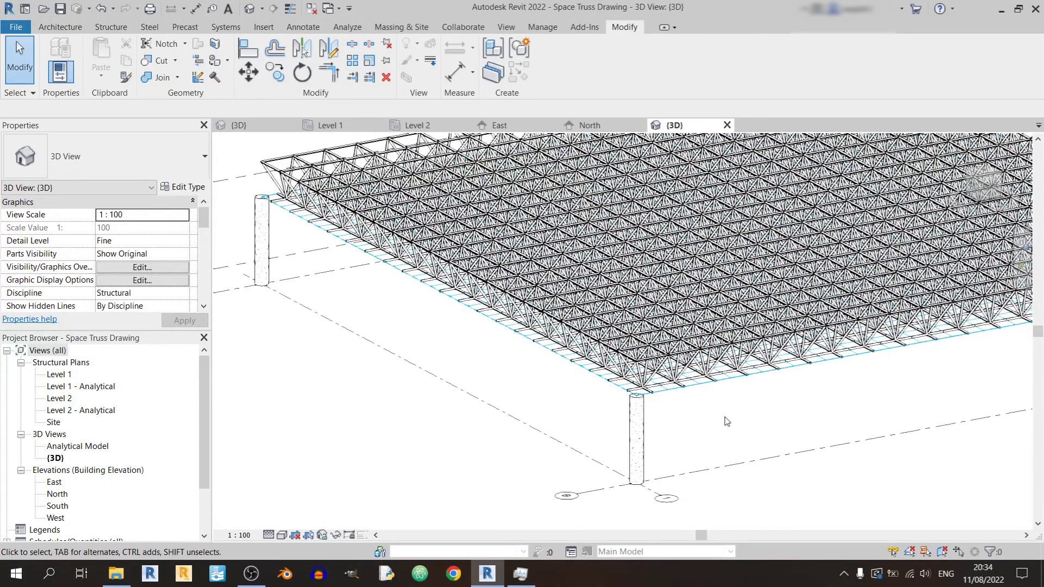
{"action": "left_click", "coordinate": [246, 126]}
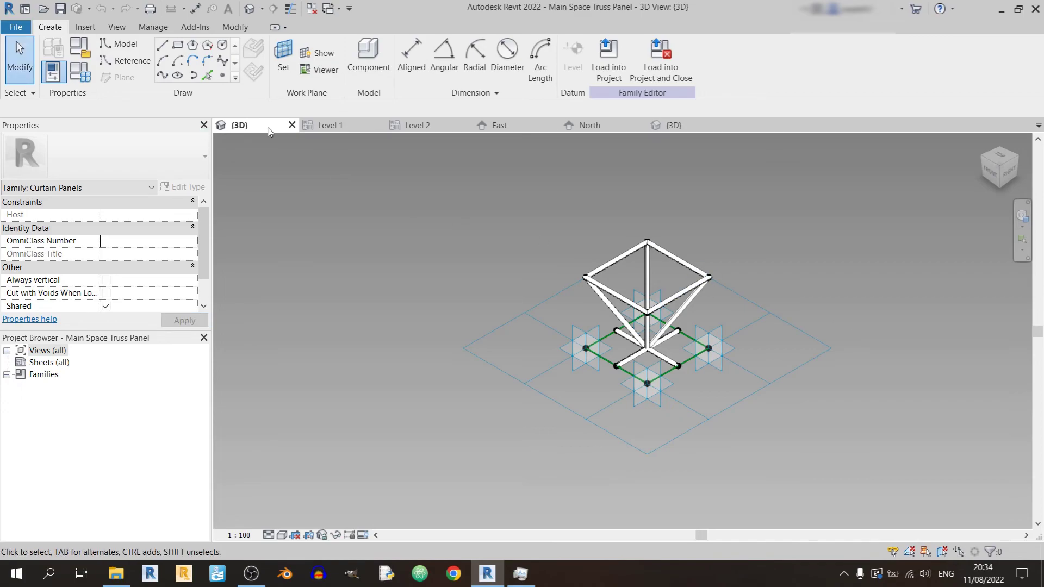
{"action": "middle_click_drag", "start_coordinate": [811, 227], "coordinate": [836, 234]}
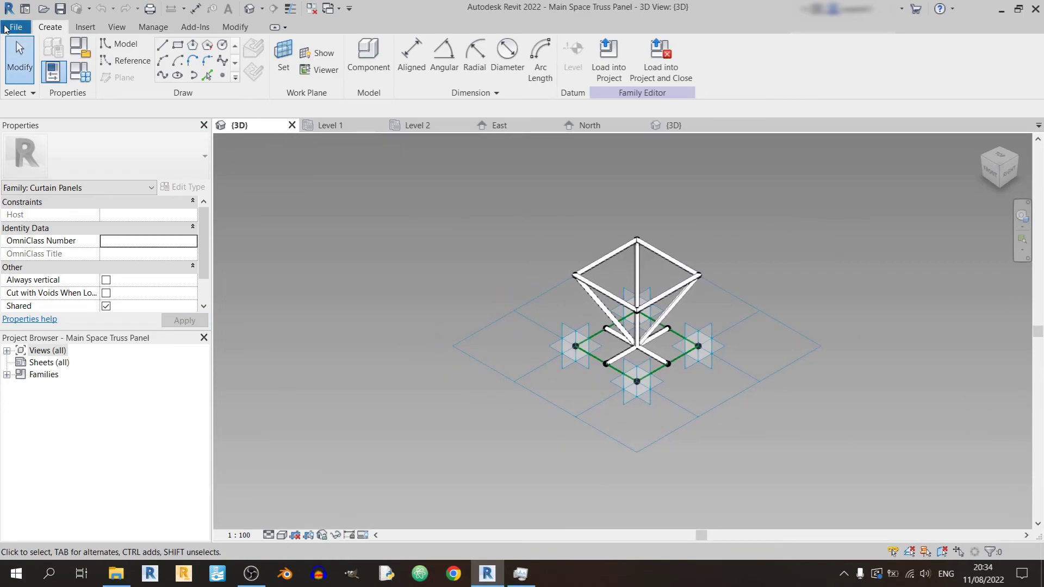
{"action": "left_click", "coordinate": [6, 29]}
{"action": "mouse_move", "coordinate": [49, 203]}
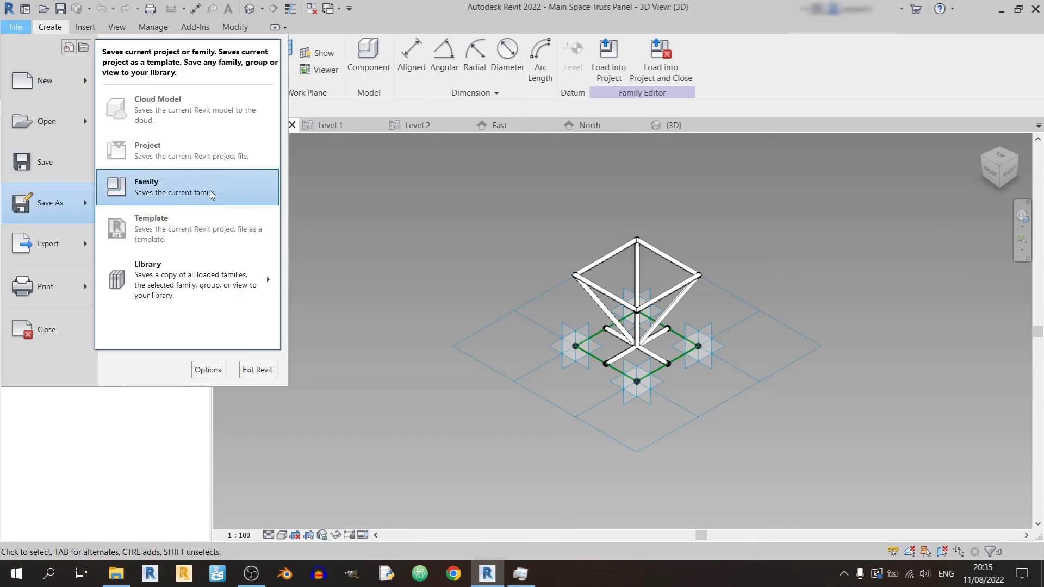
{"action": "left_click", "coordinate": [210, 191]}
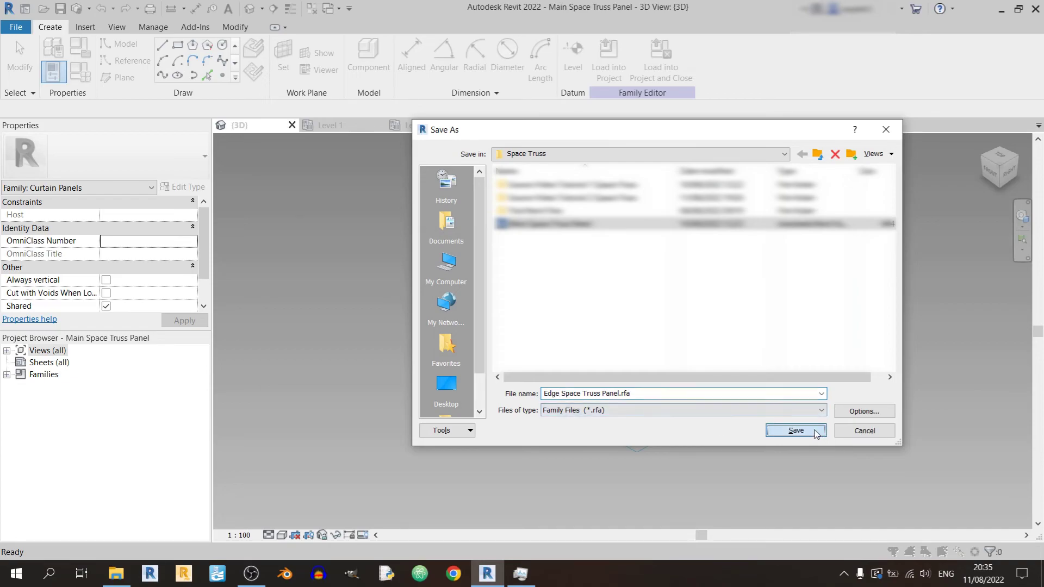
{"action": "left_click", "coordinate": [816, 432]}
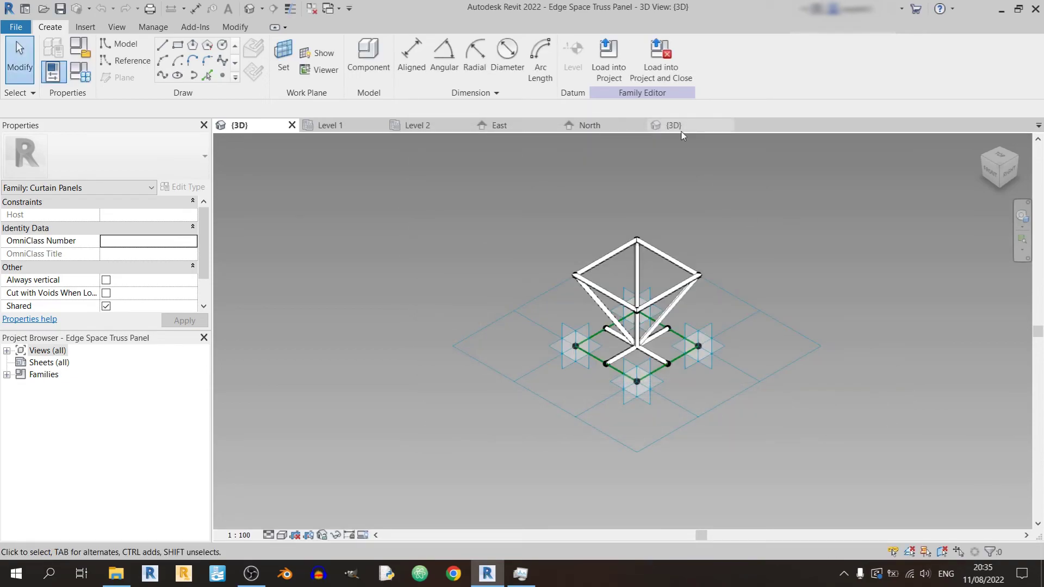
- Inspect the roof's edge and corner beside the column in the Space Truss Drawing project
{"action": "left_click", "coordinate": [674, 125]}
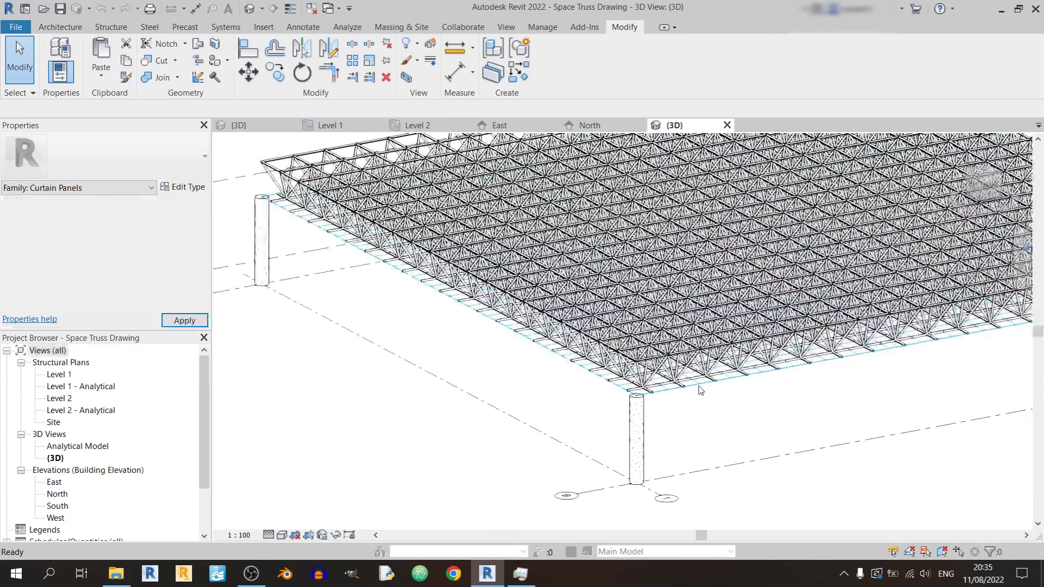
{"action": "mouse_move", "coordinate": [544, 434]}
{"action": "middle_mouse_down", "text": "shift"}
{"action": "mouse_move", "coordinate": [584, 471]}
{"action": "mouse_move", "coordinate": [559, 471]}
{"action": "middle_mouse_up", "text": "shift"}
{"action": "middle_click_drag", "start_coordinate": [433, 454], "coordinate": [643, 354]}
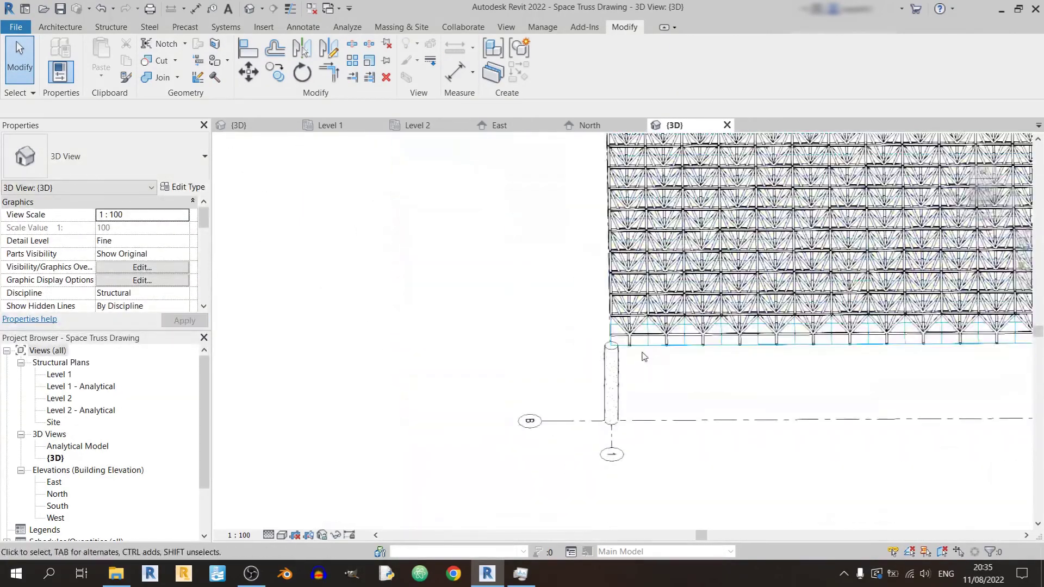
{"action": "scroll", "coordinate": [641, 343], "scroll_direction": "up", "scroll_amount": 2}
{"action": "middle_click_drag", "start_coordinate": [594, 307], "coordinate": [677, 413], "text": "shift"}
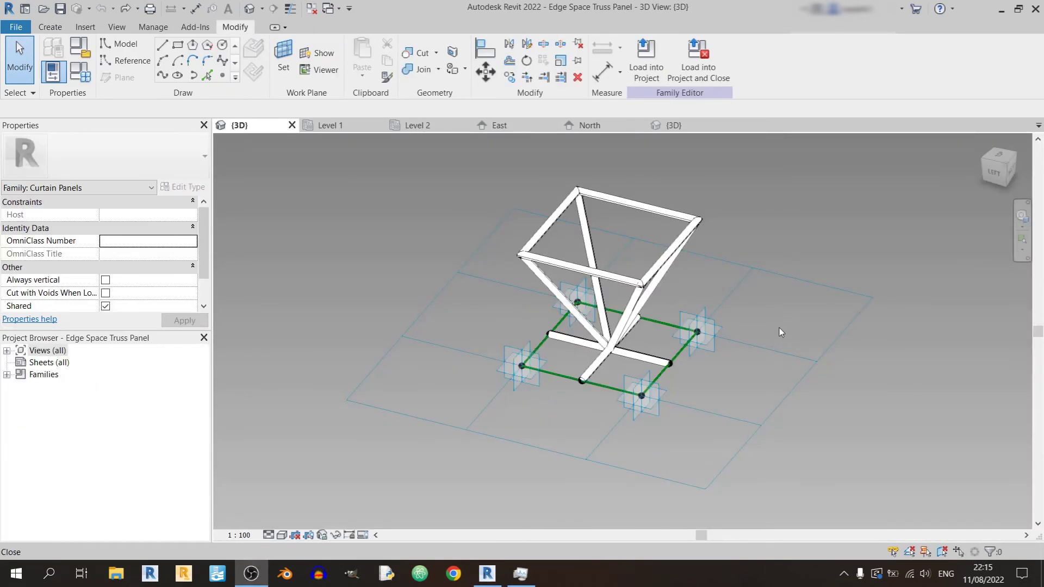
- Dissolve the solid form of the upper square frame in the Edge Space Truss Panel family
{"action": "middle_click_drag", "start_coordinate": [816, 254], "coordinate": [775, 159], "text": "shift"}
{"action": "left_click_drag", "start_coordinate": [807, 166], "coordinate": [507, 301]}
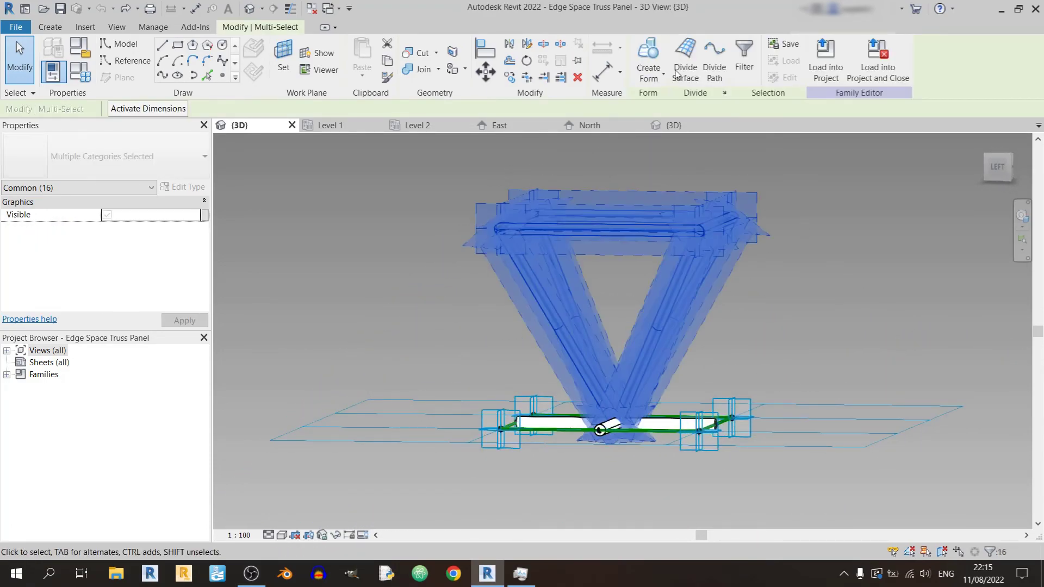
{"action": "left_click", "coordinate": [805, 207]}
{"action": "middle_click_drag", "start_coordinate": [806, 207], "coordinate": [766, 216], "text": "shift"}
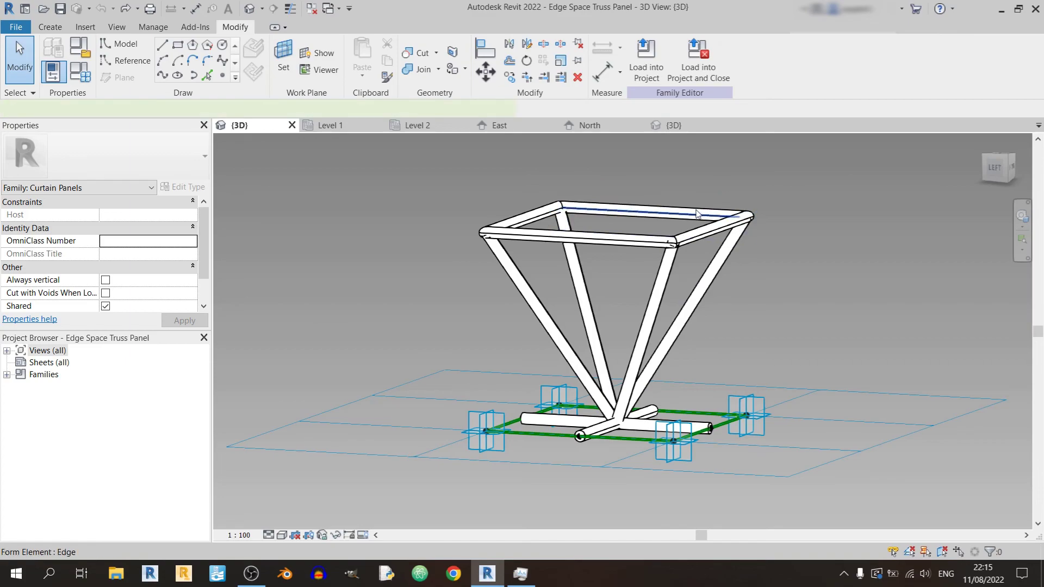
{"action": "left_click", "coordinate": [697, 212]}
{"action": "left_click", "coordinate": [685, 200]}
{"action": "left_click", "coordinate": [673, 207]}
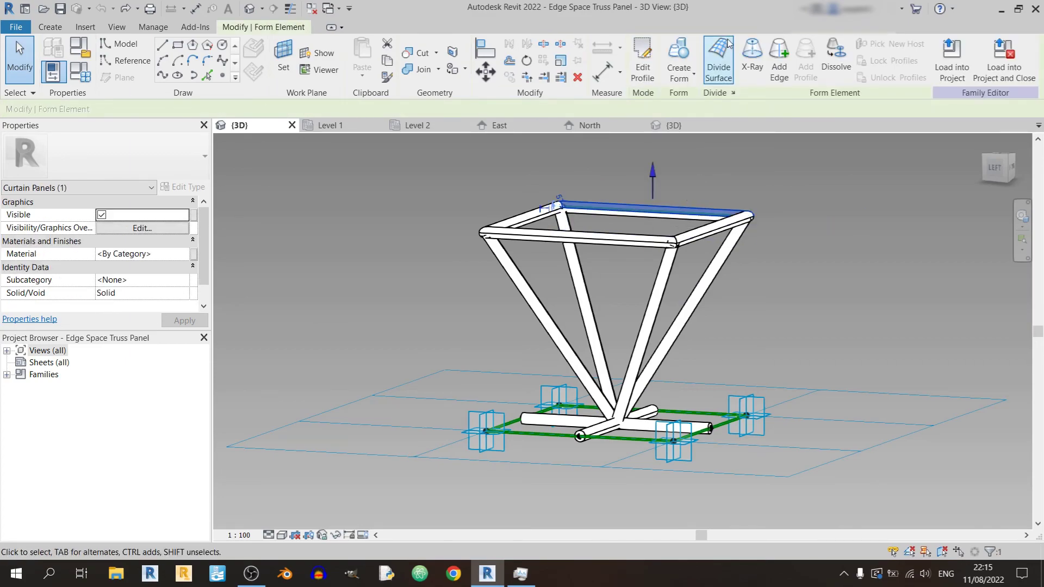
{"action": "left_click", "coordinate": [836, 54]}
- Dissolve the four diagonal member forms running from the upper frame's corners to the lower centre node
{"action": "left_click", "coordinate": [534, 304]}
{"action": "left_click", "coordinate": [835, 54]}
{"action": "left_click", "coordinate": [577, 277]}
{"action": "middle_click_drag", "start_coordinate": [625, 304], "coordinate": [658, 321], "text": "shift"}
{"action": "left_click", "coordinate": [576, 280]}
{"action": "left_click", "coordinate": [835, 55]}
{"action": "left_click", "coordinate": [812, 541]}
{"action": "left_click", "coordinate": [569, 331]}
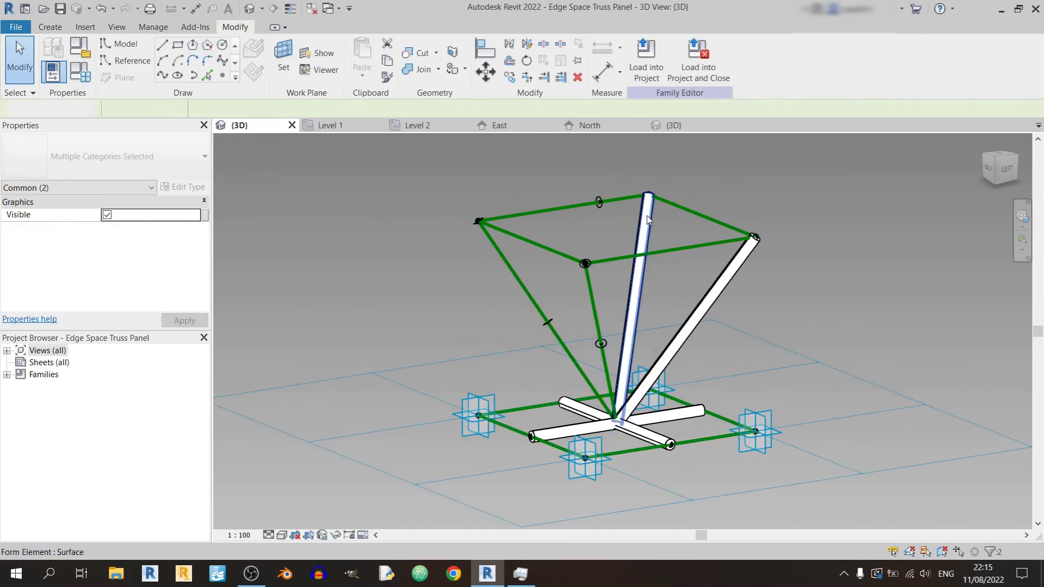
{"action": "left_click", "coordinate": [641, 245]}
{"action": "left_click", "coordinate": [829, 60]}
{"action": "middle_click_drag", "start_coordinate": [598, 305], "coordinate": [679, 296], "text": "shift"}
{"action": "left_click", "coordinate": [644, 293]}
{"action": "left_click", "coordinate": [831, 57]}
{"action": "middle_click_drag", "start_coordinate": [630, 337], "coordinate": [669, 435], "text": "shift"}
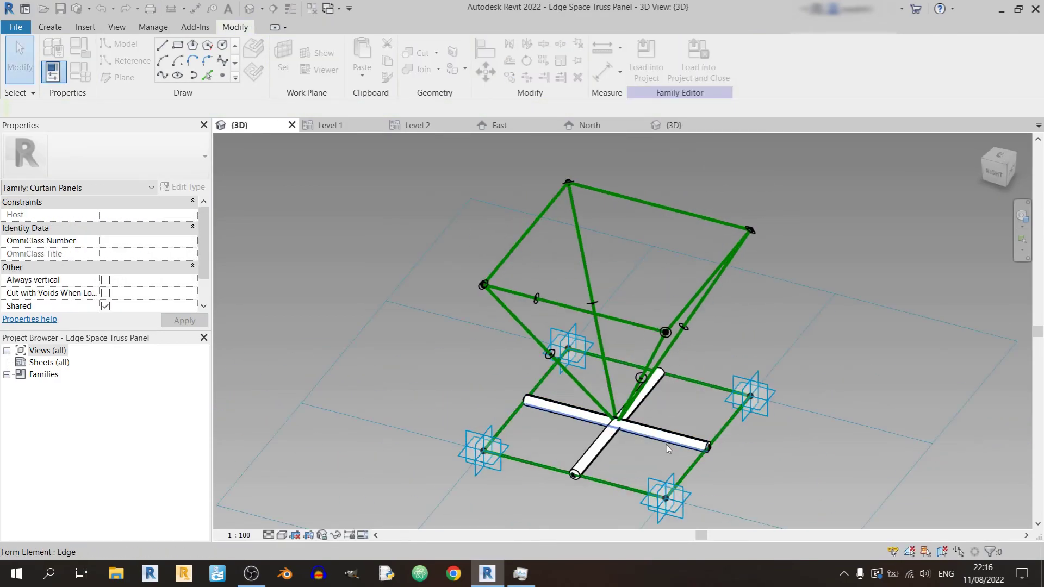
- Dissolve the two crossing member forms in the panel's base
{"action": "left_click", "coordinate": [668, 437]}
{"action": "left_click", "coordinate": [831, 57]}
{"action": "middle_click_drag", "start_coordinate": [583, 384], "coordinate": [652, 402], "text": "shift"}
{"action": "left_click", "coordinate": [652, 402]}
{"action": "left_click", "coordinate": [831, 57]}
{"action": "mouse_move", "coordinate": [618, 304]}
{"action": "middle_mouse_down", "text": "shift"}
{"action": "mouse_move", "coordinate": [789, 410]}
{"action": "mouse_move", "coordinate": [717, 278]}
{"action": "mouse_move", "coordinate": [633, 289]}
{"action": "middle_mouse_up", "text": "shift"}
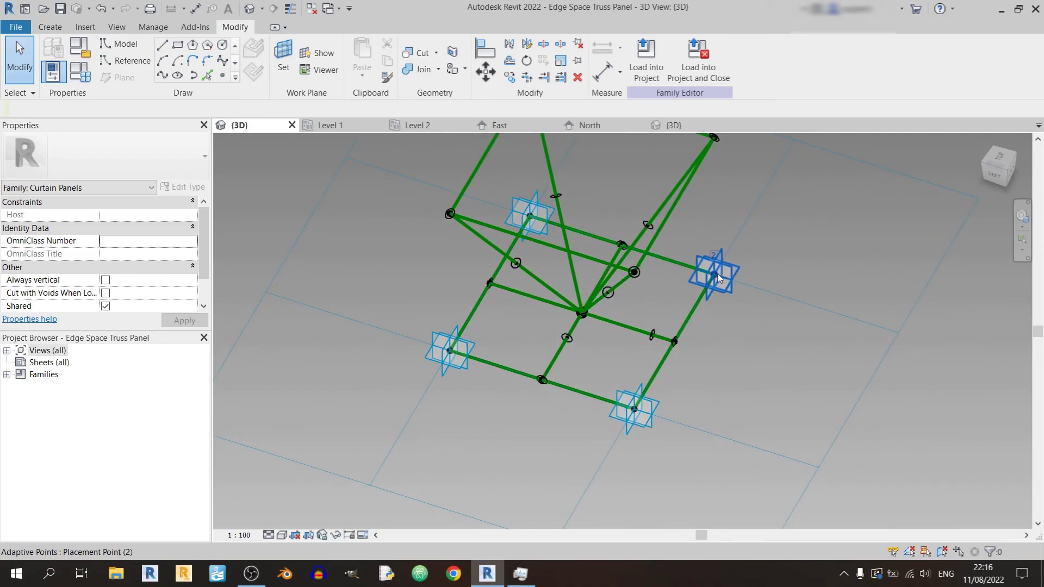
- Check the roof corner in the project, and rehost a base cross line's profile point onto the panel's adjacent outer edge reference line
{"action": "left_click", "coordinate": [674, 126]}
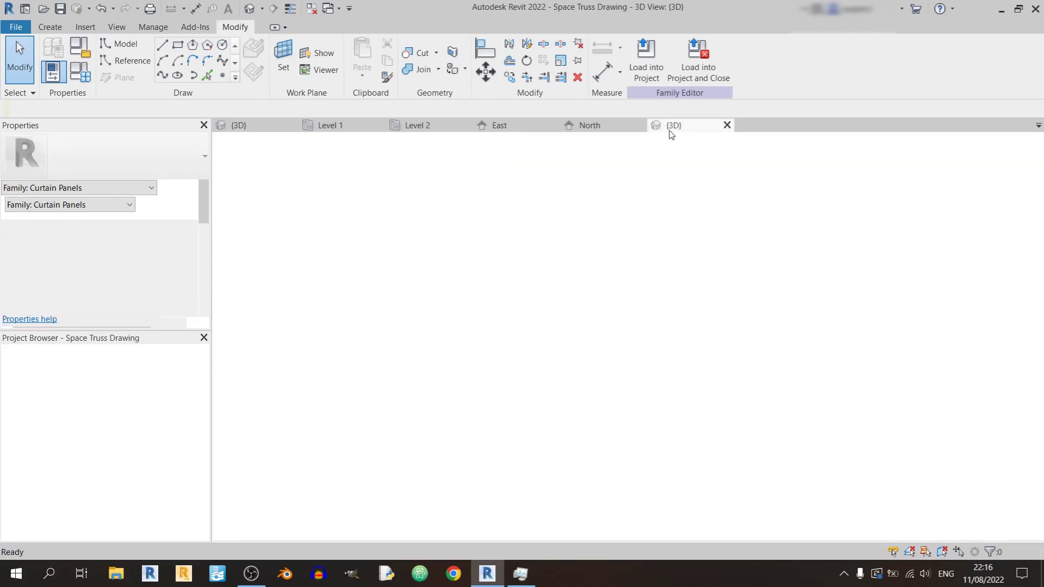
{"action": "scroll", "coordinate": [674, 354], "scroll_direction": "up", "scroll_amount": 2}
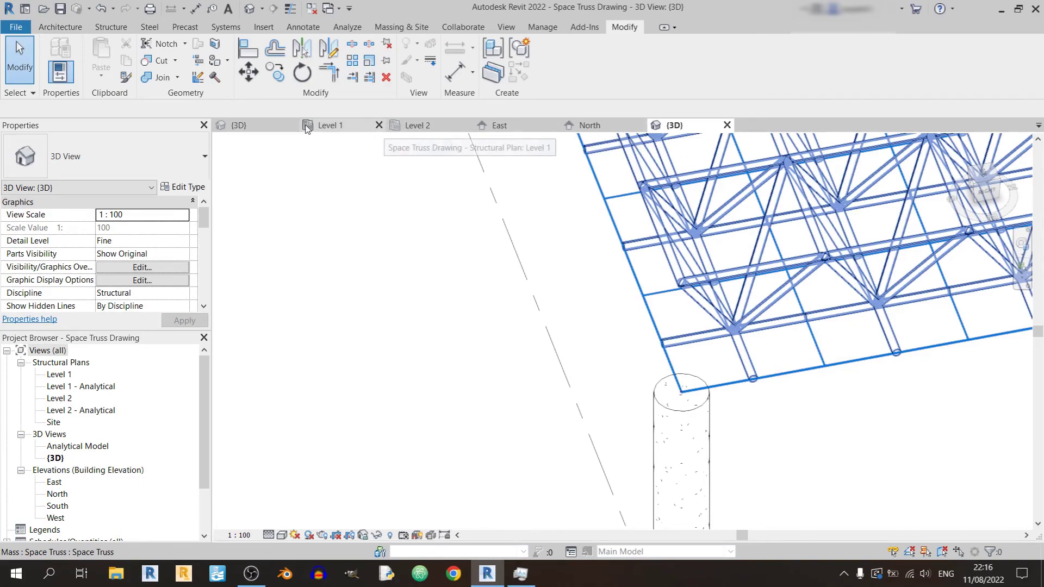
{"action": "left_click", "coordinate": [270, 129]}
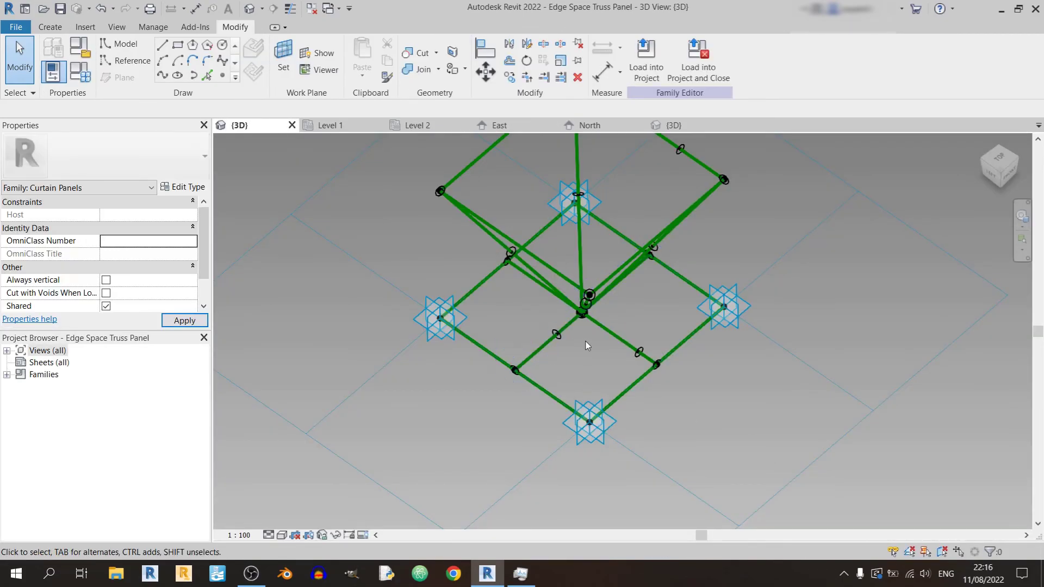
{"action": "scroll", "coordinate": [547, 348], "scroll_direction": "up", "scroll_amount": 3}
{"action": "left_click_drag", "start_coordinate": [761, 312], "coordinate": [568, 356]}
{"action": "left_click", "coordinate": [627, 371]}
{"action": "scroll", "coordinate": [617, 364], "scroll_direction": "up", "scroll_amount": 2}
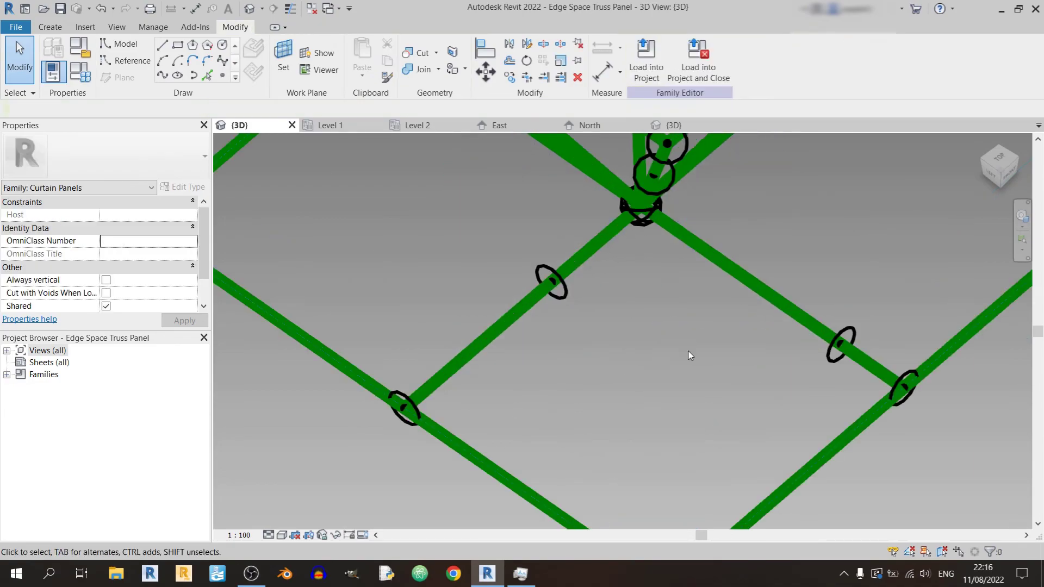
{"action": "scroll", "coordinate": [706, 354], "scroll_direction": "down", "scroll_amount": 1}
{"action": "left_click", "coordinate": [795, 351]}
{"action": "scroll", "coordinate": [865, 356], "scroll_direction": "up", "scroll_amount": 2}
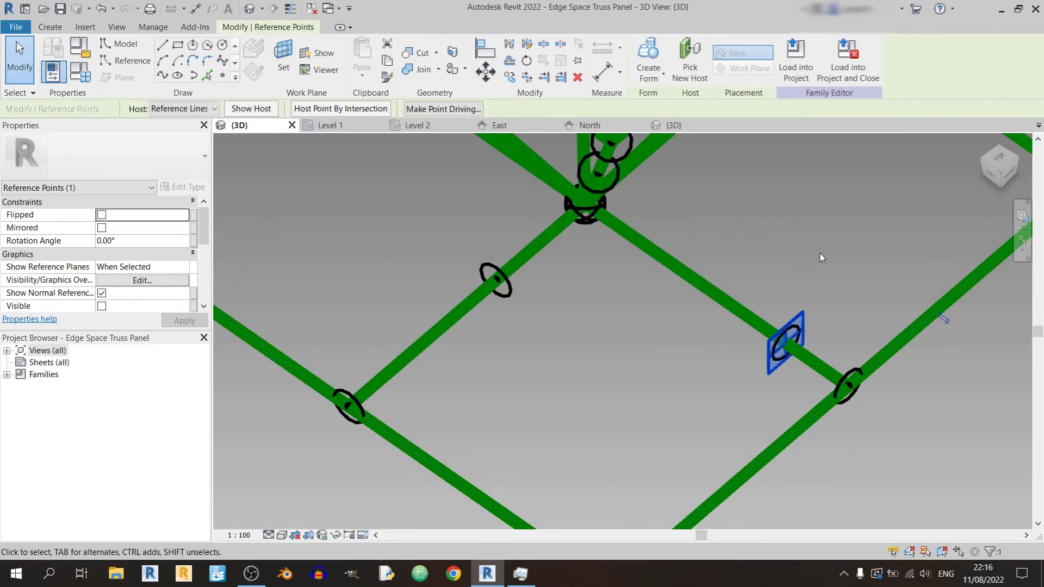
{"action": "left_click", "coordinate": [689, 62]}
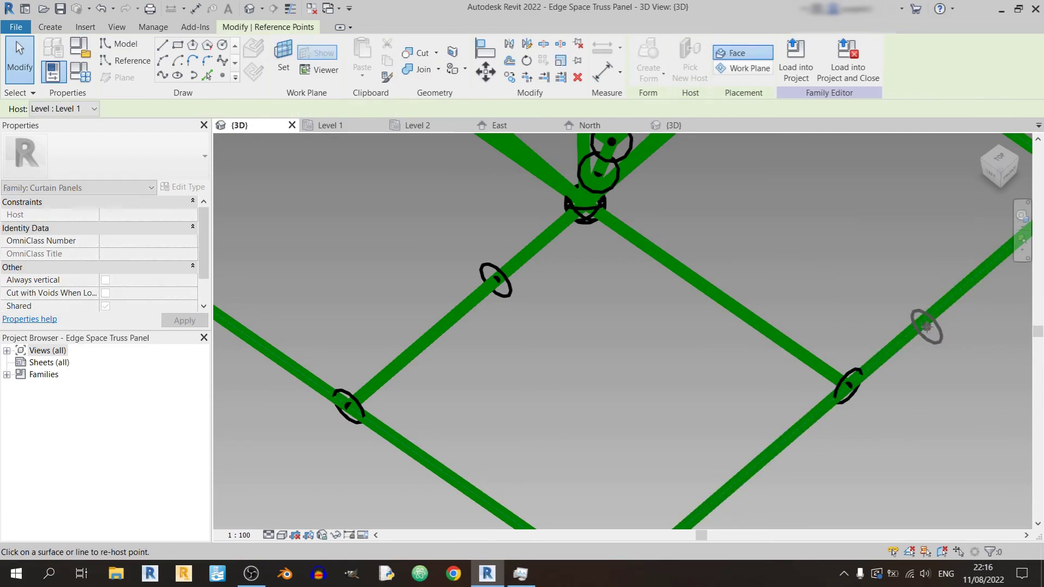
{"action": "left_click", "coordinate": [929, 314]}
{"action": "scroll", "coordinate": [761, 288], "scroll_direction": "down", "scroll_amount": 3}
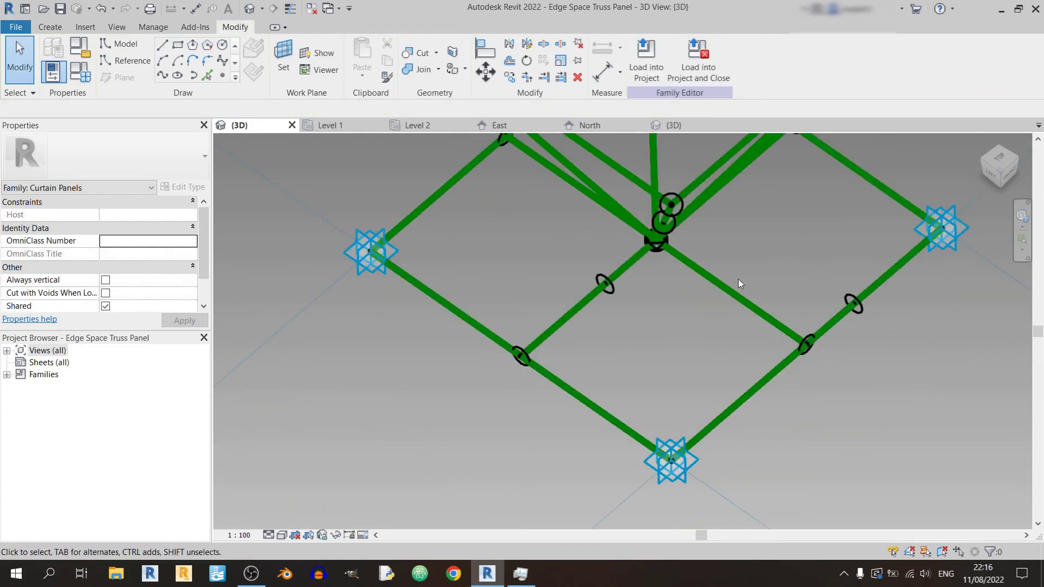
- Delete the crossing reference lines in the panel's base together with the profile circle remaining on them
{"action": "left_click_drag", "start_coordinate": [754, 266], "coordinate": [592, 334]}
{"action": "key", "text": "Delete"}
{"action": "middle_click_drag", "start_coordinate": [611, 316], "coordinate": [660, 324]}
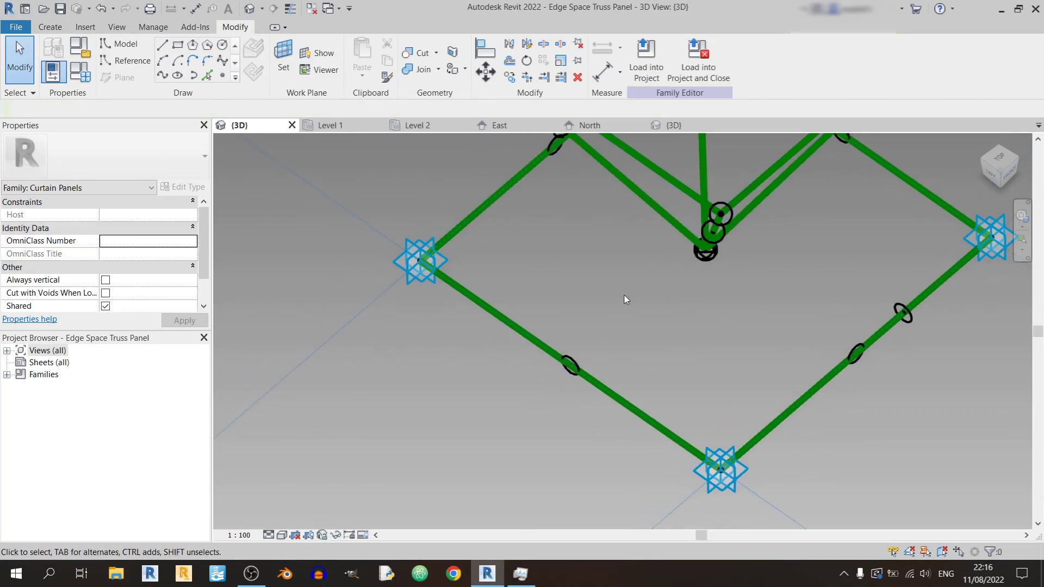
- Delete the leftover circles and points at the midpoints of the panel's four base edges, keeping the rehosted profile
{"action": "scroll", "coordinate": [561, 227], "scroll_direction": "down", "scroll_amount": 2}
{"action": "scroll", "coordinate": [614, 294], "scroll_direction": "up", "scroll_amount": 2}
{"action": "left_click", "coordinate": [544, 328]}
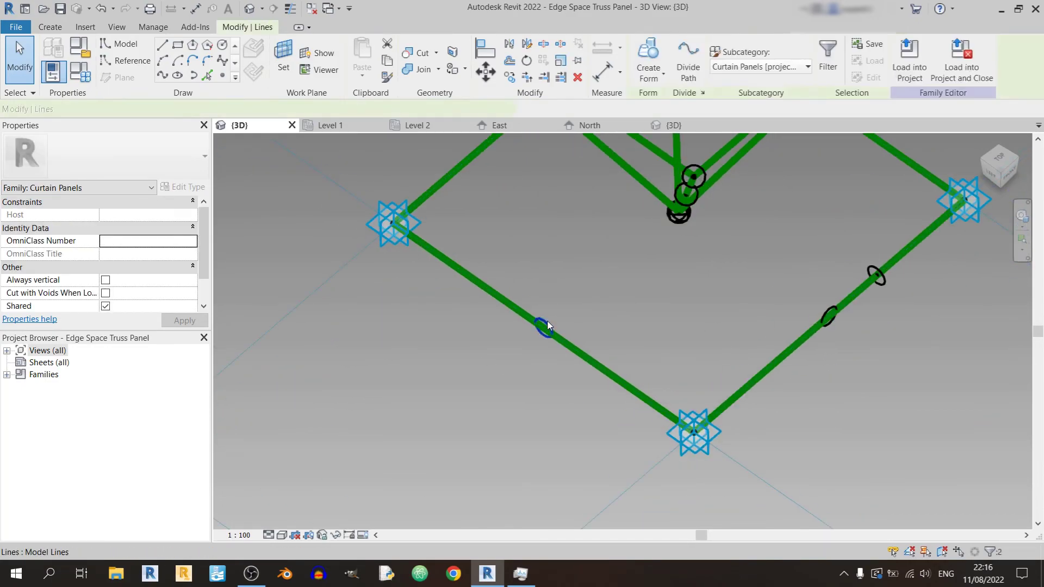
{"action": "key", "text": "Delete"}
{"action": "left_click", "coordinate": [834, 304]}
{"action": "middle_click_drag", "start_coordinate": [834, 305], "coordinate": [883, 440]}
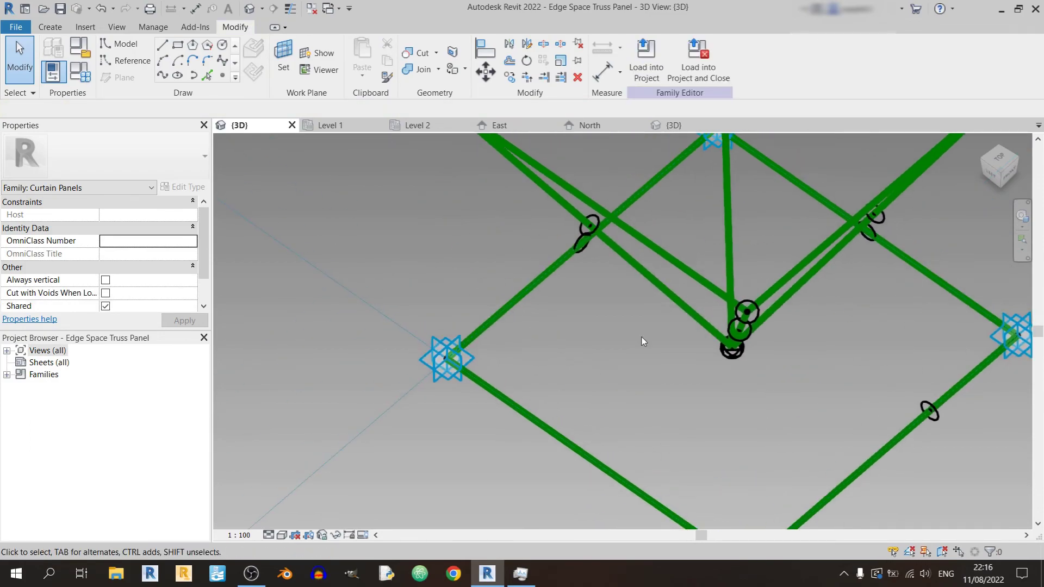
{"action": "key", "text": "Delete"}
{"action": "left_click", "coordinate": [581, 244]}
{"action": "key", "text": "Delete"}
{"action": "left_click", "coordinate": [871, 231]}
{"action": "key", "text": "Delete"}
{"action": "scroll", "coordinate": [824, 331], "scroll_direction": "down", "scroll_amount": 6}
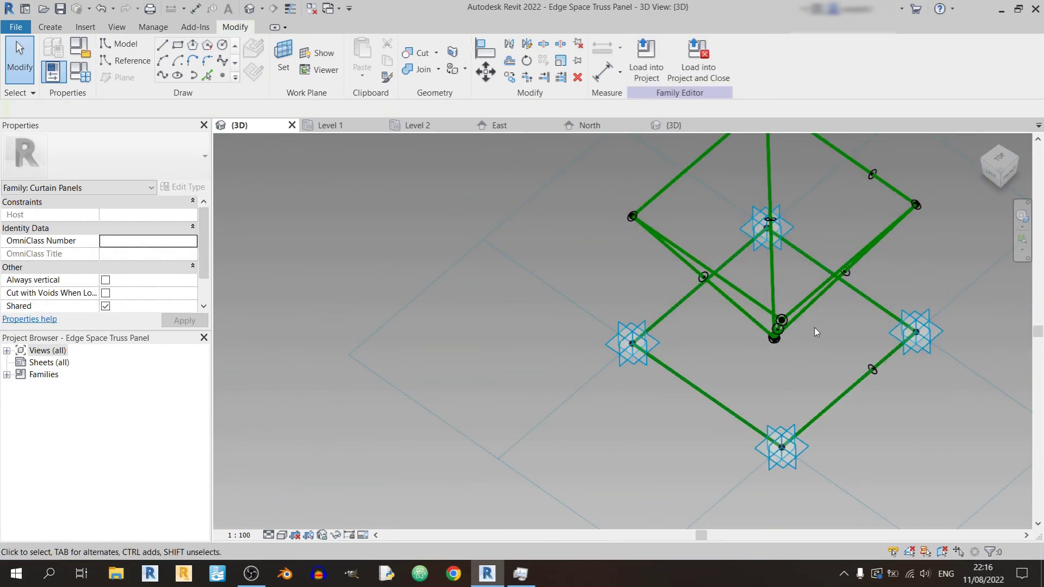
- Draw a reference line from the lower centre node to the middle of the base edge opposite the rehosted profile circle
{"action": "middle_click_drag", "start_coordinate": [816, 343], "coordinate": [863, 304], "text": "shift"}
{"action": "scroll", "coordinate": [839, 346], "scroll_direction": "up", "scroll_amount": 3}
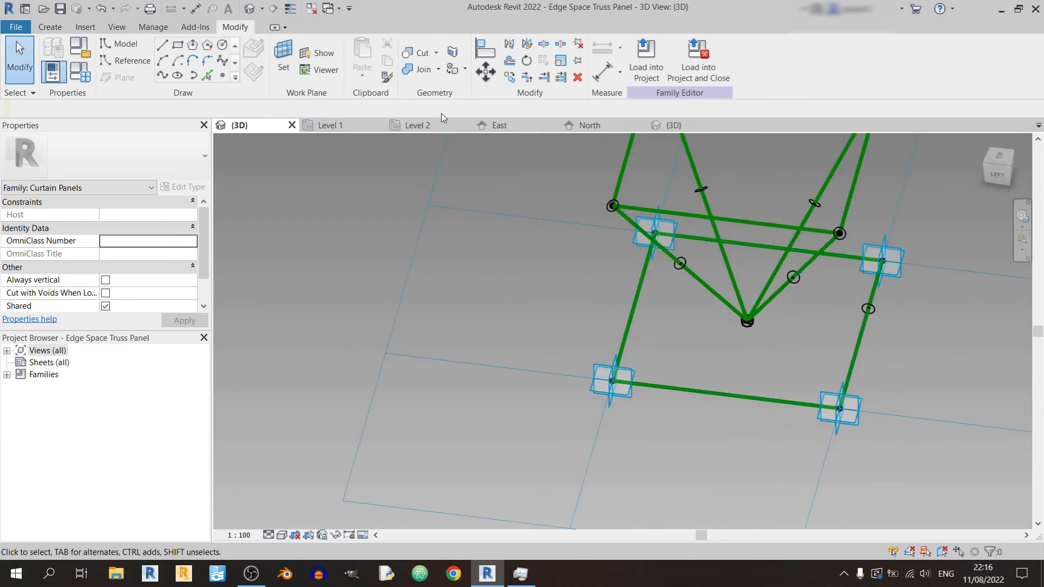
{"action": "left_click", "coordinate": [125, 60]}
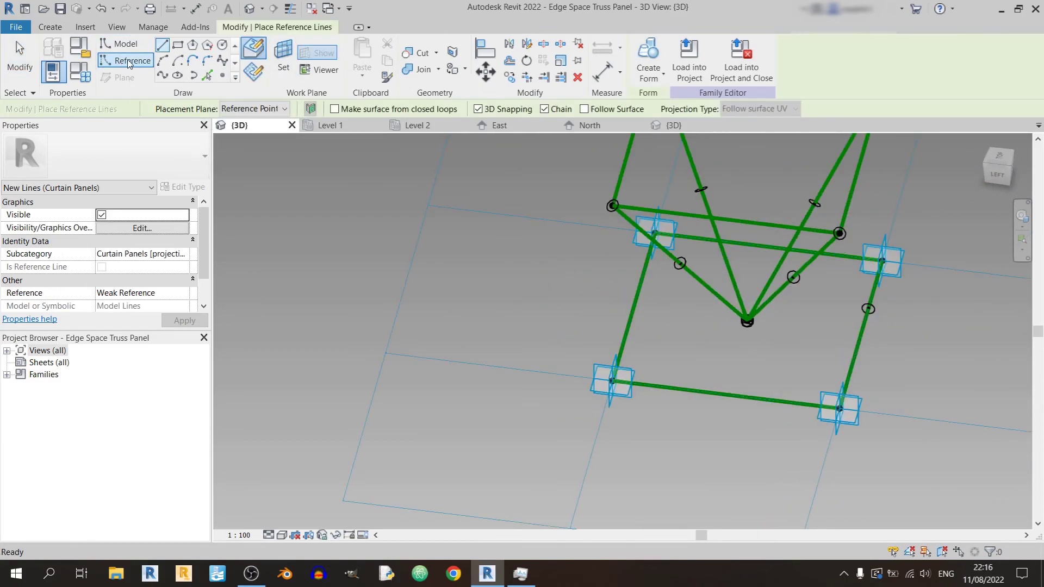
{"action": "scroll", "coordinate": [768, 340], "scroll_direction": "up", "scroll_amount": 5}
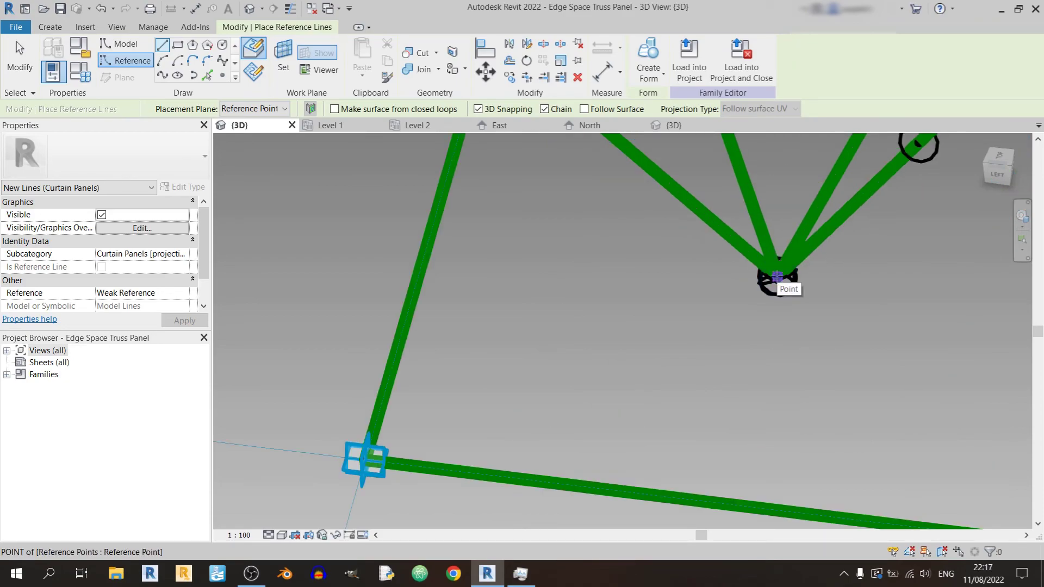
{"action": "left_click", "coordinate": [777, 277]}
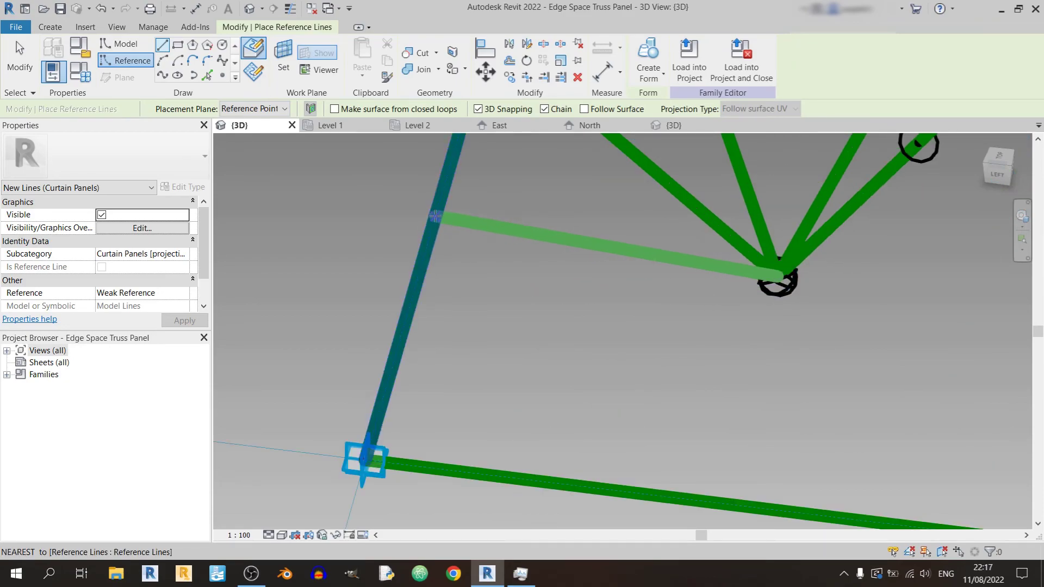
{"action": "left_click", "coordinate": [430, 233]}
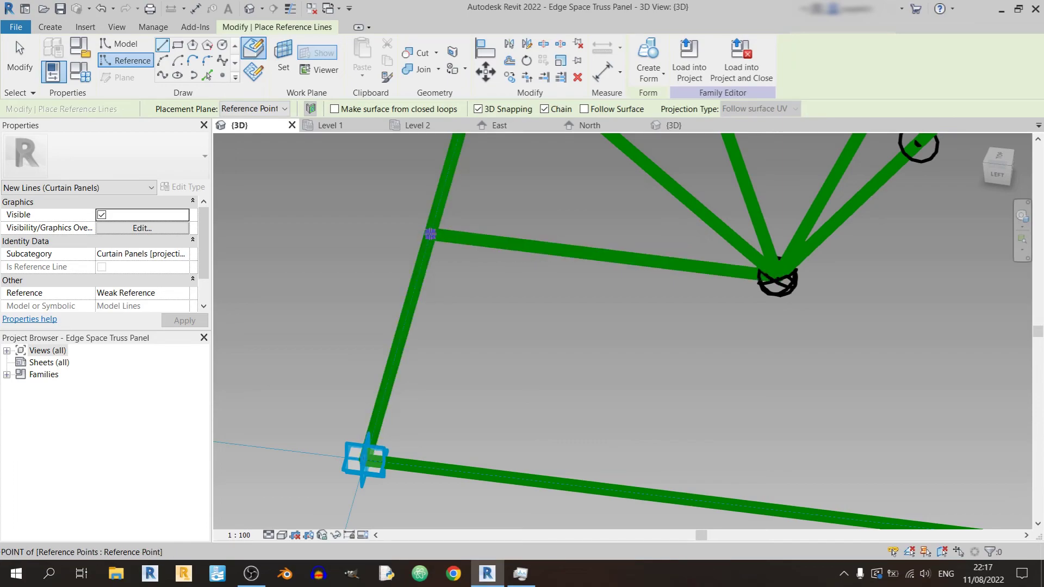
{"action": "middle_click_drag", "start_coordinate": [754, 380], "coordinate": [913, 354], "text": "shift"}
{"action": "key", "text": "Escape"}
{"action": "middle_click_drag", "start_coordinate": [830, 373], "coordinate": [956, 340], "text": "shift"}
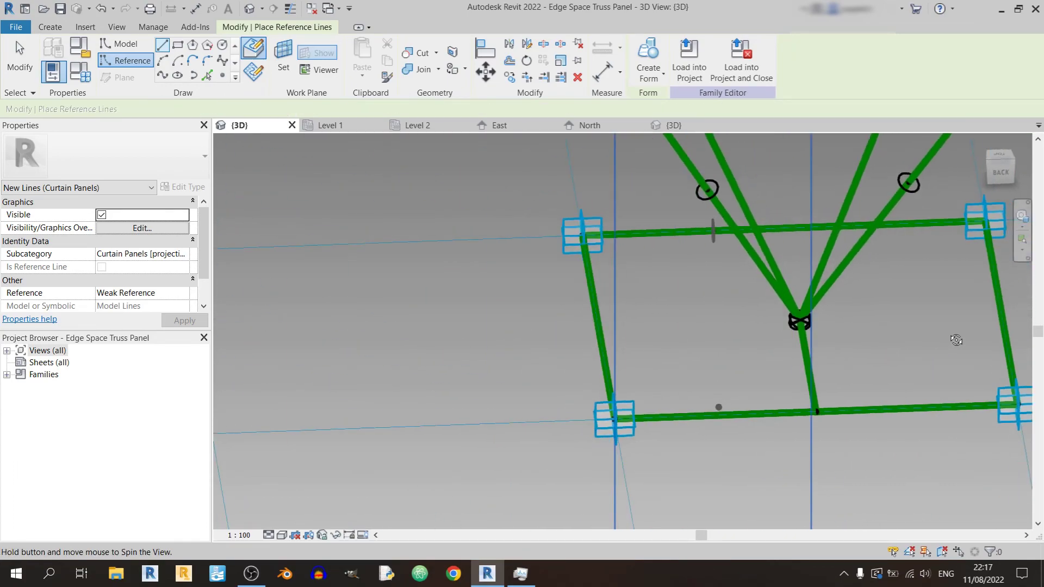
{"action": "middle_click_drag", "start_coordinate": [1000, 157], "coordinate": [904, 489], "text": "shift"}
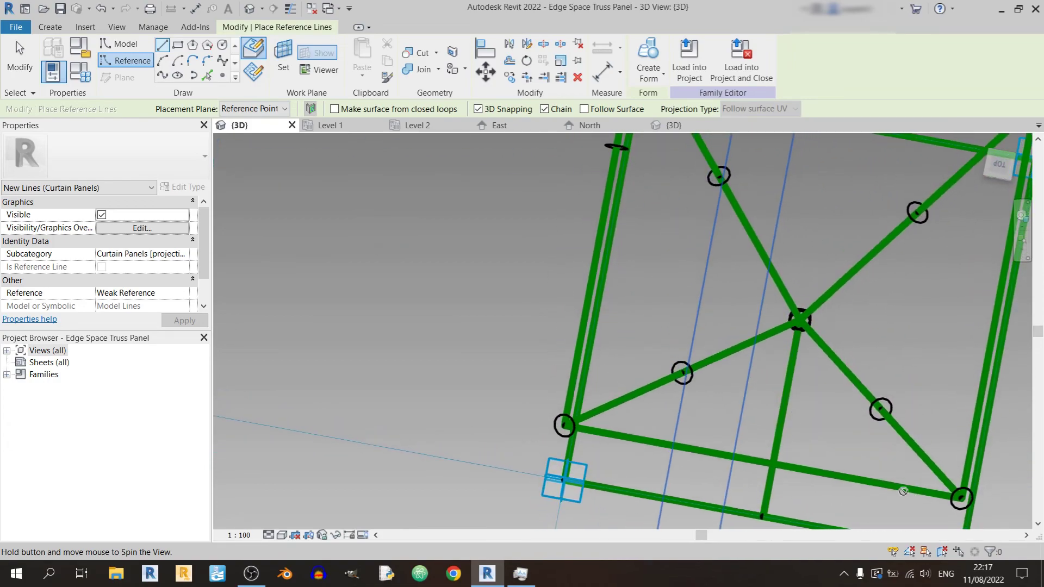
{"action": "key", "text": "Escape"}
{"action": "left_click", "coordinate": [1001, 165]}
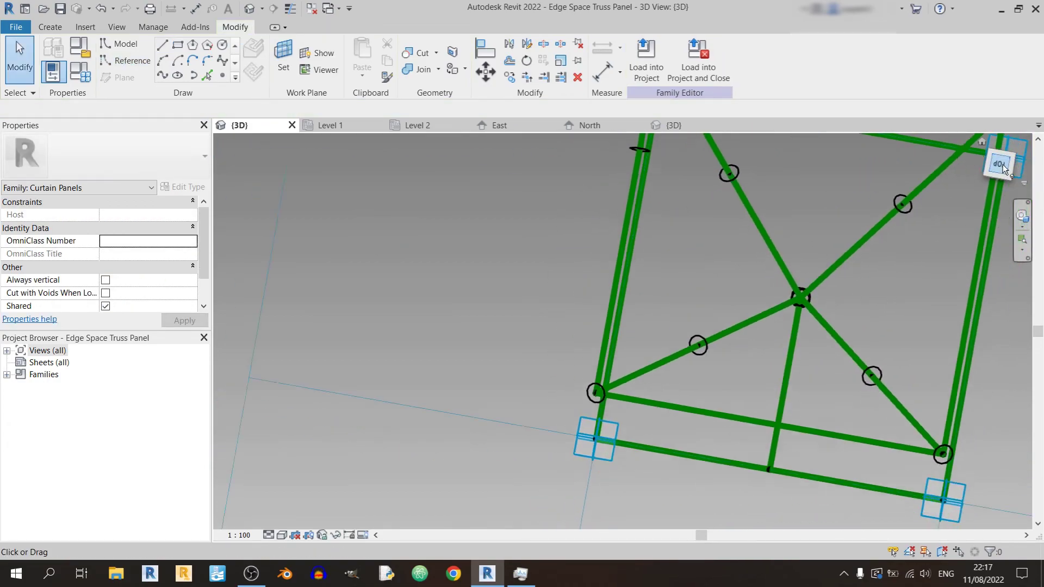
- Draw a second reference line from the lower centre node to the middle of the base edge adjoining the first line's edge
{"action": "scroll", "coordinate": [591, 377], "scroll_direction": "up", "scroll_amount": 5}
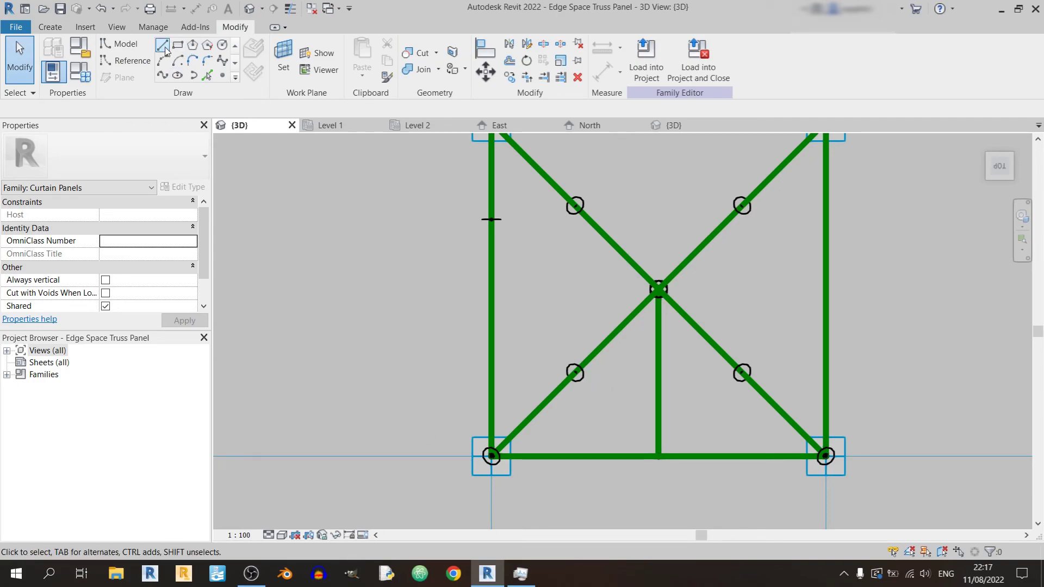
{"action": "left_click", "coordinate": [130, 60]}
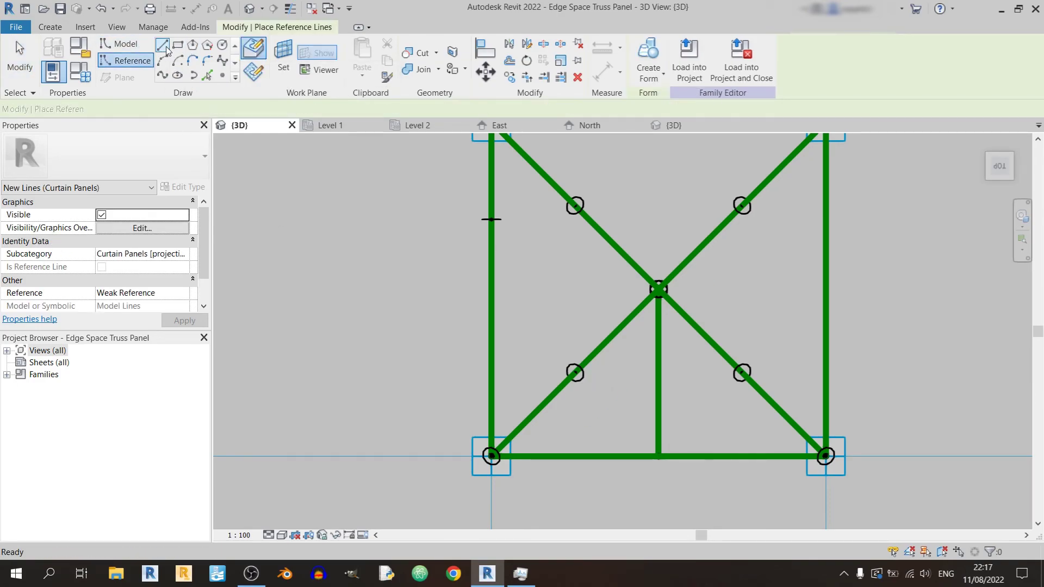
{"action": "scroll", "coordinate": [520, 366], "scroll_direction": "down", "scroll_amount": 2}
{"action": "middle_click_drag", "start_coordinate": [520, 367], "coordinate": [741, 243], "text": "shift"}
{"action": "scroll", "coordinate": [741, 243], "scroll_direction": "up", "scroll_amount": 2}
{"action": "scroll", "coordinate": [745, 246], "scroll_direction": "up", "scroll_amount": 2}
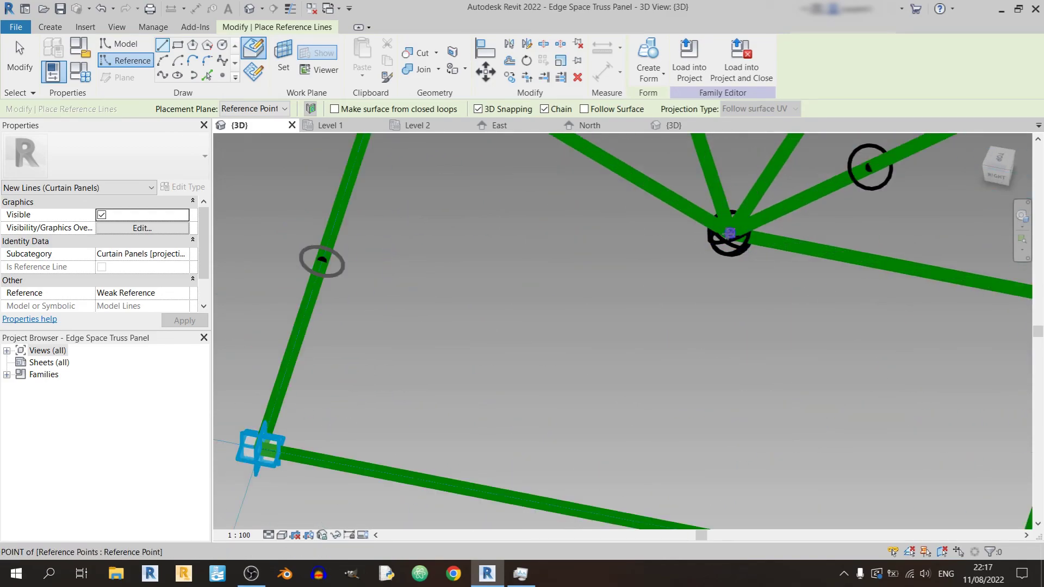
{"action": "left_click", "coordinate": [729, 233]}
{"action": "middle_click_drag", "start_coordinate": [625, 462], "coordinate": [667, 312]}
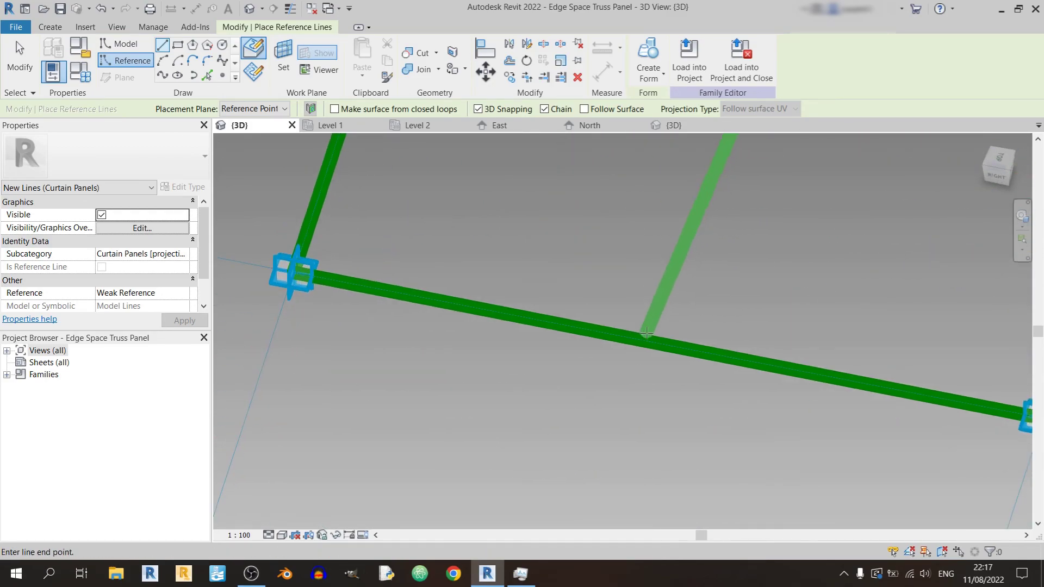
{"action": "left_click", "coordinate": [664, 343]}
{"action": "scroll", "coordinate": [664, 343], "scroll_direction": "down", "scroll_amount": 3}
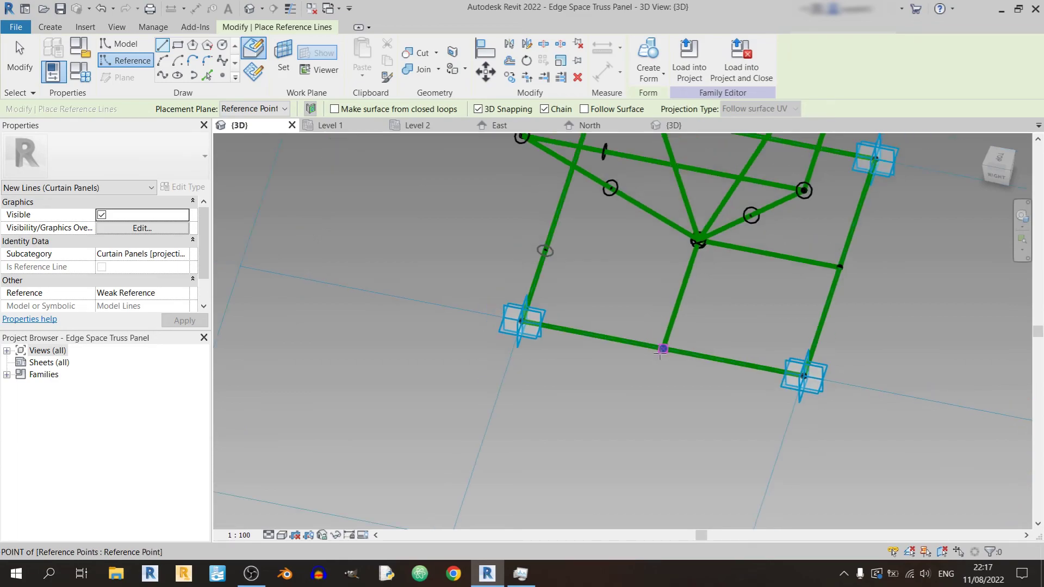
{"action": "scroll", "coordinate": [659, 354], "scroll_direction": "down", "scroll_amount": 2}
{"action": "key", "text": "Escape"}
{"action": "key", "text": "Escape"}
- Rehost the base edge's profile circle point onto one of the new reference lines running from the lower centre node
{"action": "middle_click_drag", "start_coordinate": [657, 354], "coordinate": [913, 353], "text": "shift"}
{"action": "scroll", "coordinate": [722, 346], "scroll_direction": "up", "scroll_amount": 3}
{"action": "key", "text": "Tab"}
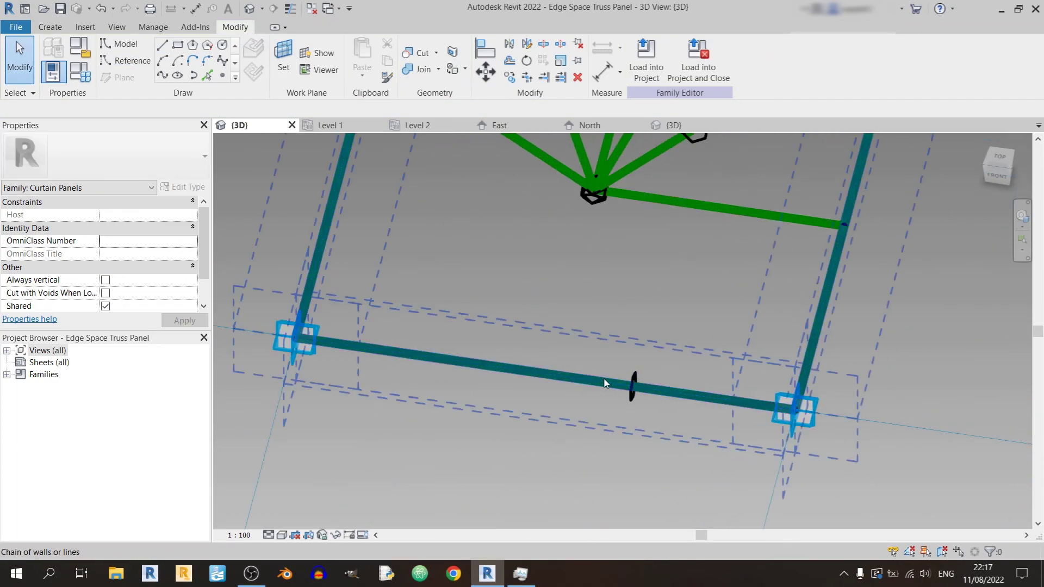
{"action": "scroll", "coordinate": [604, 379], "scroll_direction": "up", "scroll_amount": 2}
{"action": "middle_click_drag", "start_coordinate": [660, 412], "coordinate": [821, 403], "text": "shift"}
{"action": "middle_click_drag", "start_coordinate": [821, 402], "coordinate": [645, 472]}
{"action": "left_click_drag", "start_coordinate": [725, 412], "coordinate": [794, 350]}
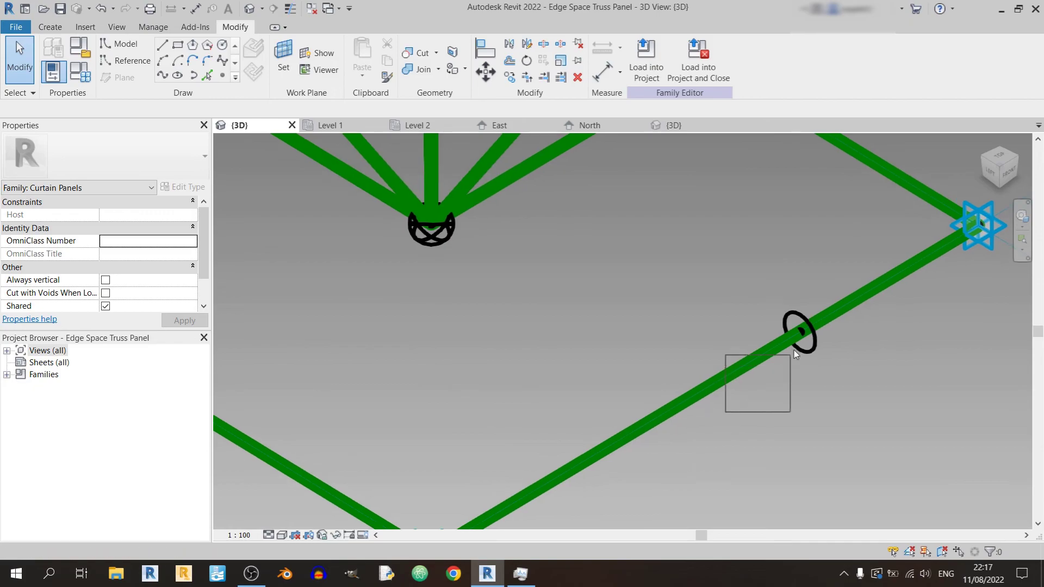
{"action": "left_click", "coordinate": [659, 81]}
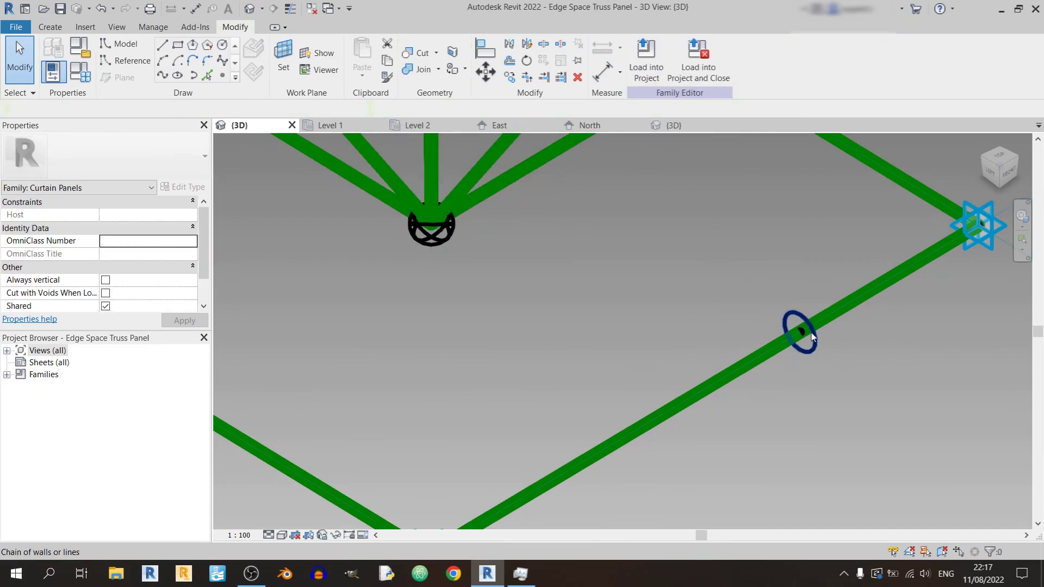
{"action": "left_click", "coordinate": [802, 335]}
{"action": "left_click", "coordinate": [690, 60]}
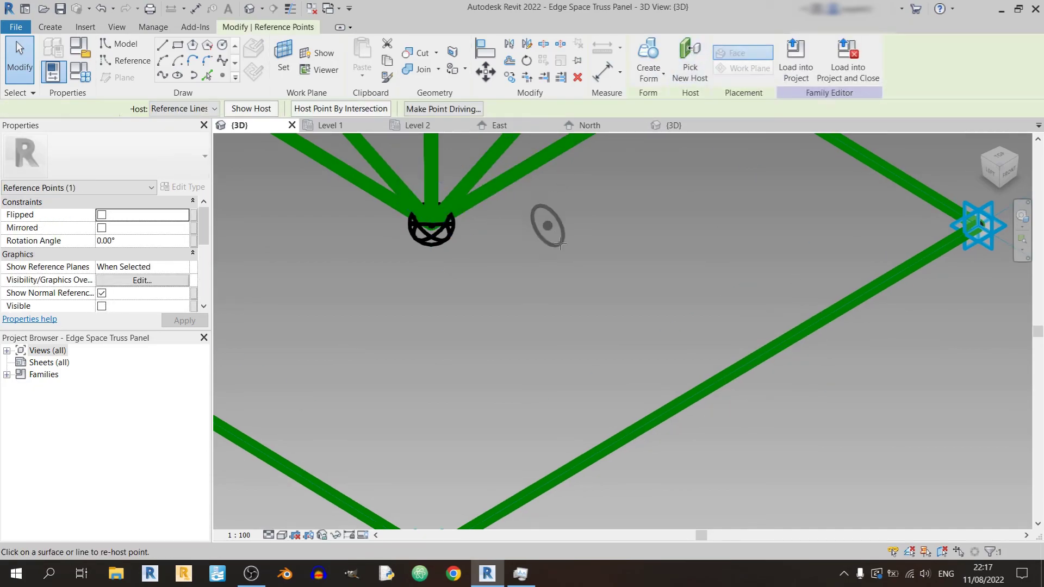
{"action": "middle_click_drag", "start_coordinate": [549, 228], "coordinate": [727, 329], "text": "shift"}
{"action": "left_click", "coordinate": [731, 323]}
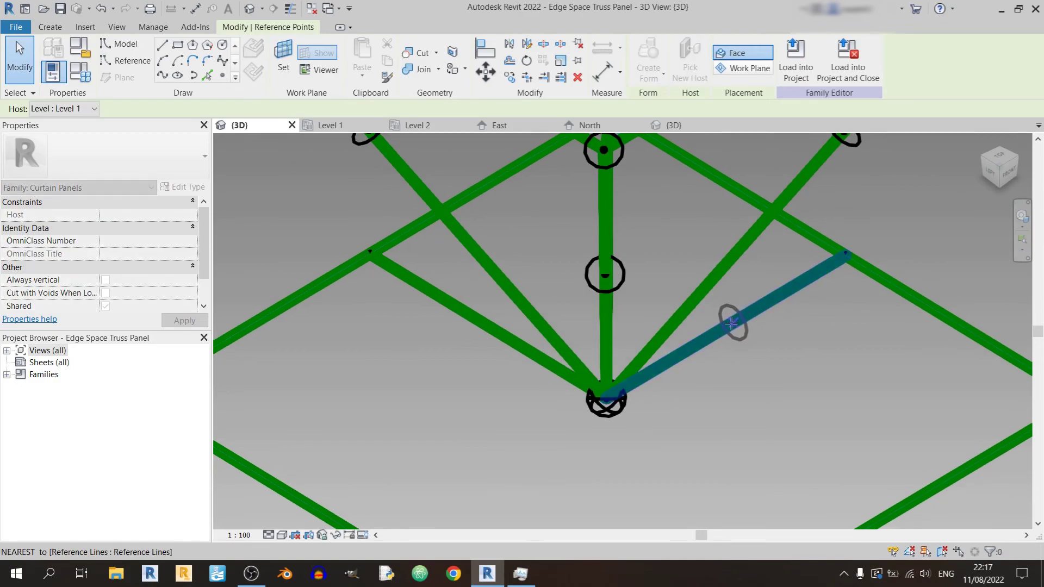
- Create a solid tube form from the profile circle along both base reference lines meeting at the lower centre node
{"action": "left_click_drag", "start_coordinate": [788, 380], "coordinate": [721, 309]}
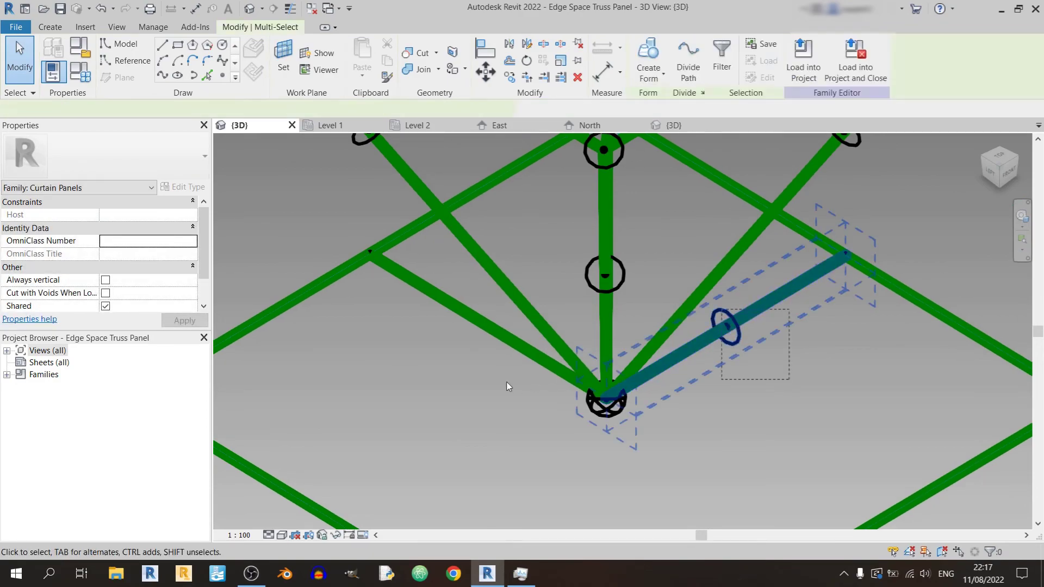
{"action": "left_click", "coordinate": [495, 331], "text": "ctrl"}
{"action": "left_click", "coordinate": [647, 56]}
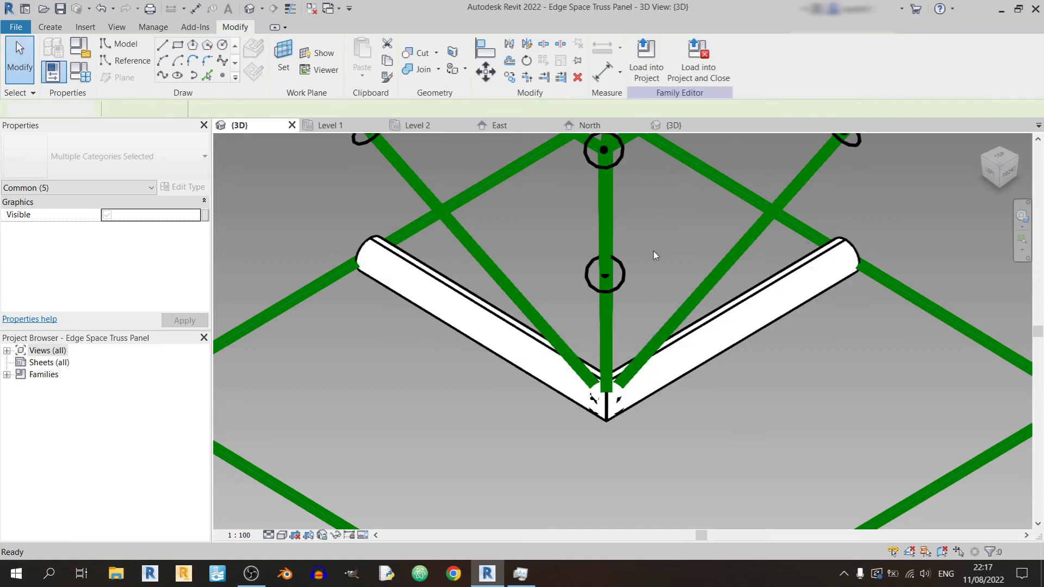
- Create solid tube forms from the profile circles along the diagonal reference lines rising from the lower centre node
{"action": "mouse_move", "coordinate": [653, 251]}
{"action": "middle_mouse_down"}
{"action": "mouse_move", "coordinate": [690, 412]}
{"action": "mouse_move", "coordinate": [634, 245]}
{"action": "middle_mouse_up"}
{"action": "left_click_drag", "start_coordinate": [615, 238], "coordinate": [551, 299]}
{"action": "left_click", "coordinate": [649, 59]}
{"action": "middle_click_drag", "start_coordinate": [679, 217], "coordinate": [728, 207], "text": "shift"}
{"action": "left_click_drag", "start_coordinate": [723, 285], "coordinate": [677, 326]}
{"action": "left_click", "coordinate": [649, 58]}
{"action": "middle_click_drag", "start_coordinate": [679, 245], "coordinate": [745, 255], "text": "shift"}
{"action": "left_click", "coordinate": [767, 229]}
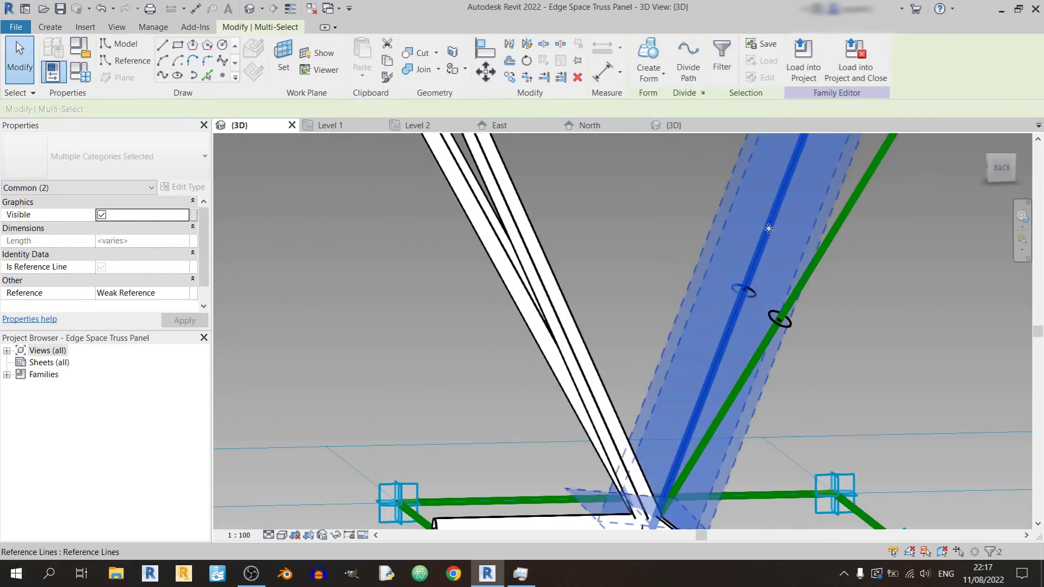
{"action": "left_click", "coordinate": [648, 59]}
{"action": "middle_click_drag", "start_coordinate": [679, 278], "coordinate": [729, 291], "text": "shift"}
{"action": "left_click_drag", "start_coordinate": [722, 272], "coordinate": [669, 321]}
{"action": "left_click", "coordinate": [648, 58]}
- Create the solid tube form from the remaining profile along the panel's four upper edge reference lines
{"action": "scroll", "coordinate": [722, 297], "scroll_direction": "down", "scroll_amount": 3}
{"action": "middle_click_drag", "start_coordinate": [723, 298], "coordinate": [739, 348], "text": "shift"}
{"action": "left_click_drag", "start_coordinate": [864, 155], "coordinate": [666, 266]}
{"action": "left_click", "coordinate": [649, 59]}
{"action": "middle_click_drag", "start_coordinate": [901, 227], "coordinate": [925, 279], "text": "shift"}
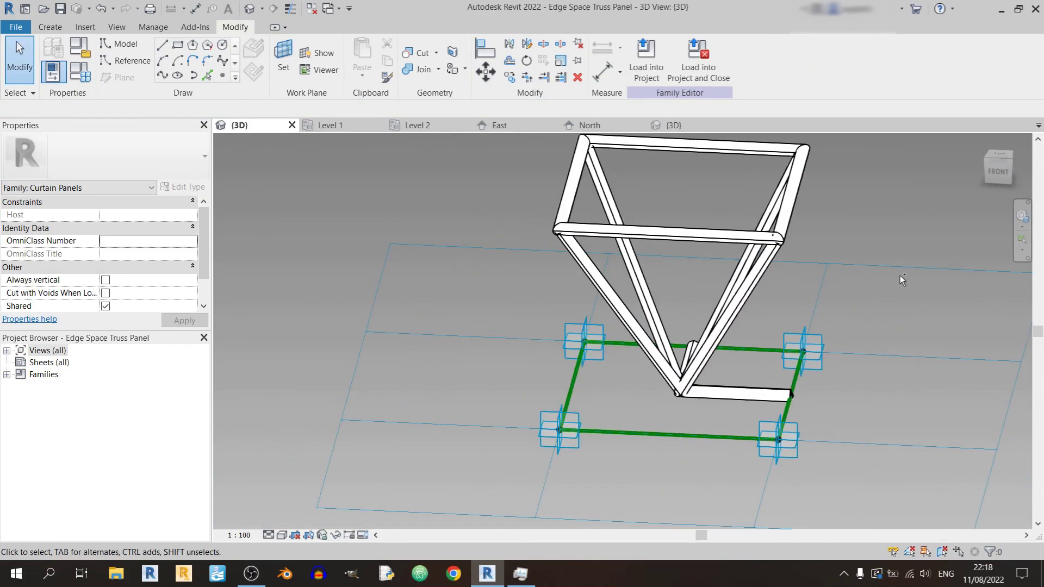
{"action": "middle_click_drag", "start_coordinate": [753, 305], "coordinate": [867, 354], "text": "shift"}
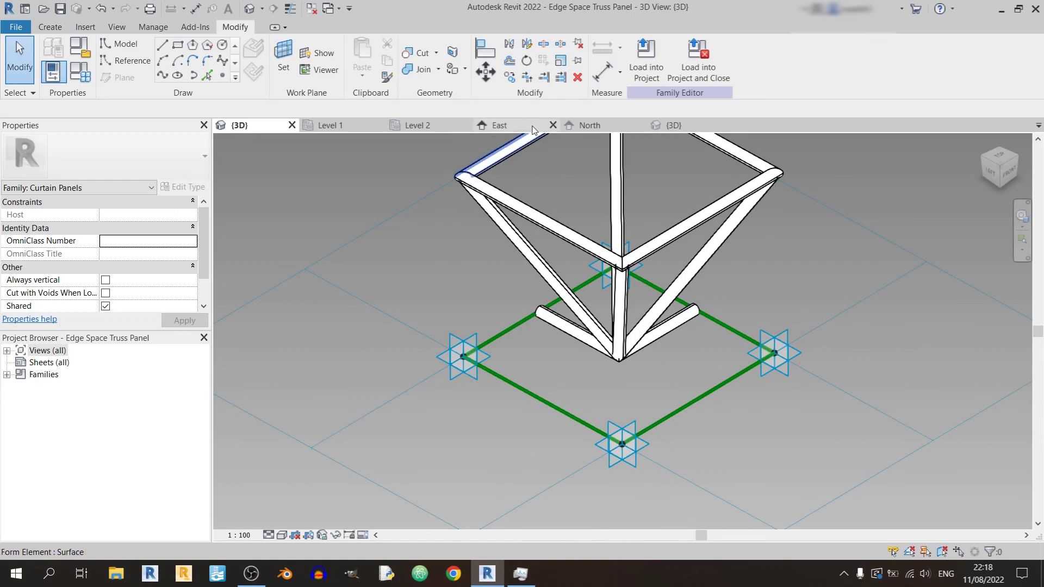
- Load the Edge Space Truss Panel family into the Space Truss Drawing project and open the Level 2 structural plan
{"action": "left_click", "coordinate": [645, 60]}
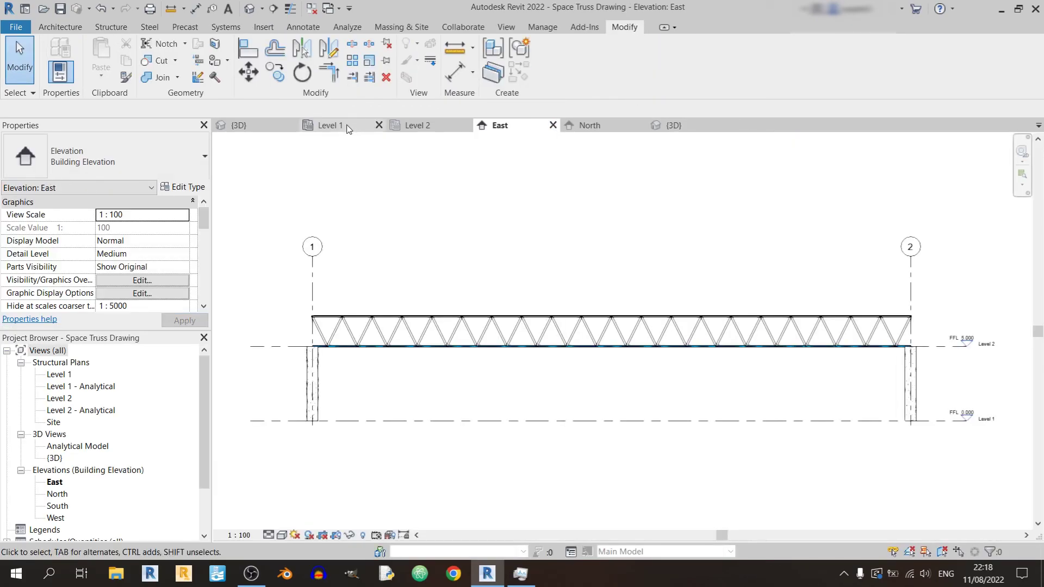
{"action": "left_click", "coordinate": [417, 126]}
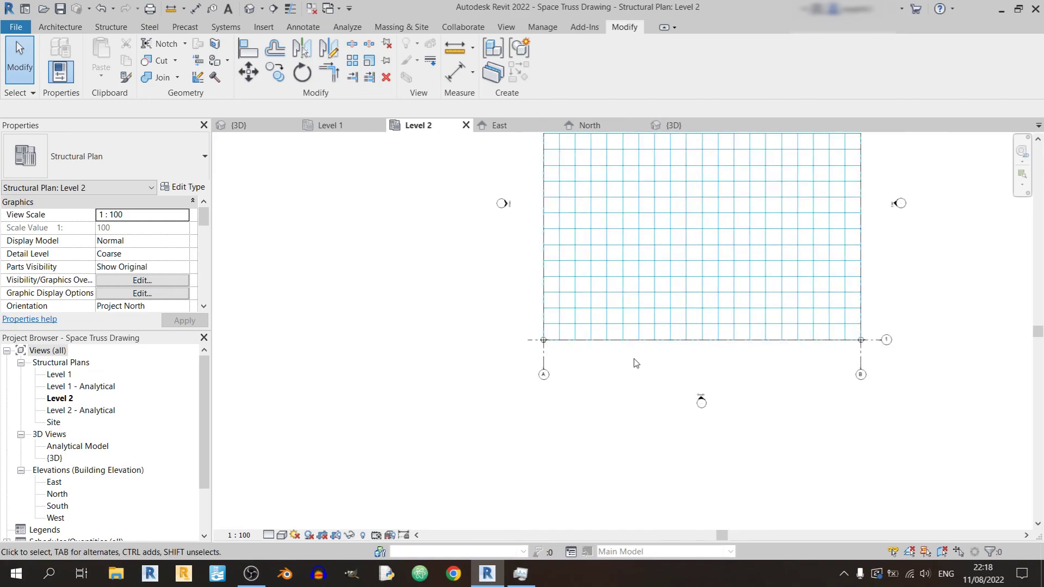
{"action": "scroll", "coordinate": [636, 363], "scroll_direction": "up", "scroll_amount": 6}
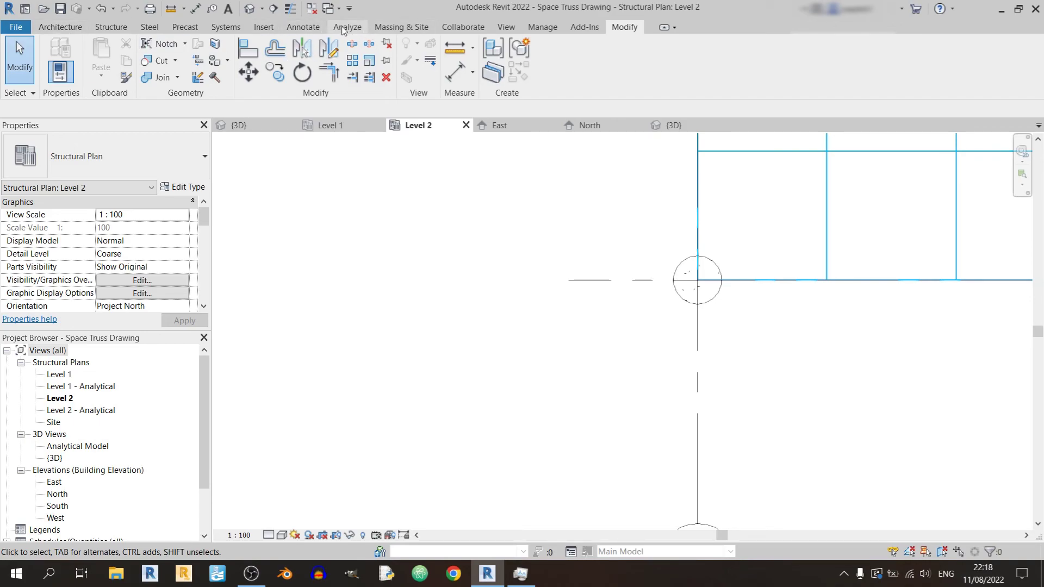
- Start a named in-place mass for the corner area of the roof
{"action": "left_click", "coordinate": [401, 26]}
{"action": "left_click", "coordinate": [137, 55]}
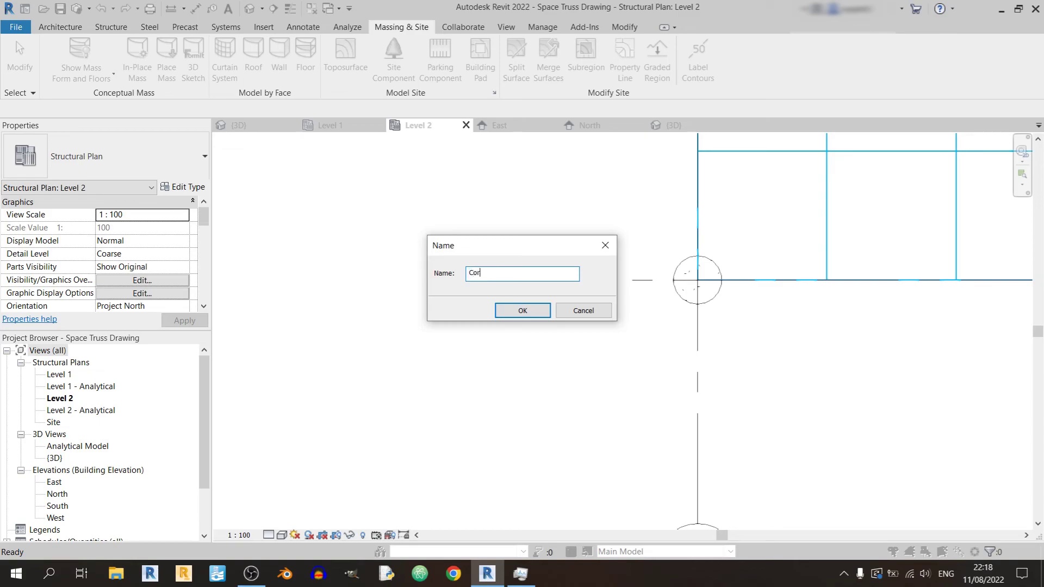
{"action": "key", "text": "Return"}
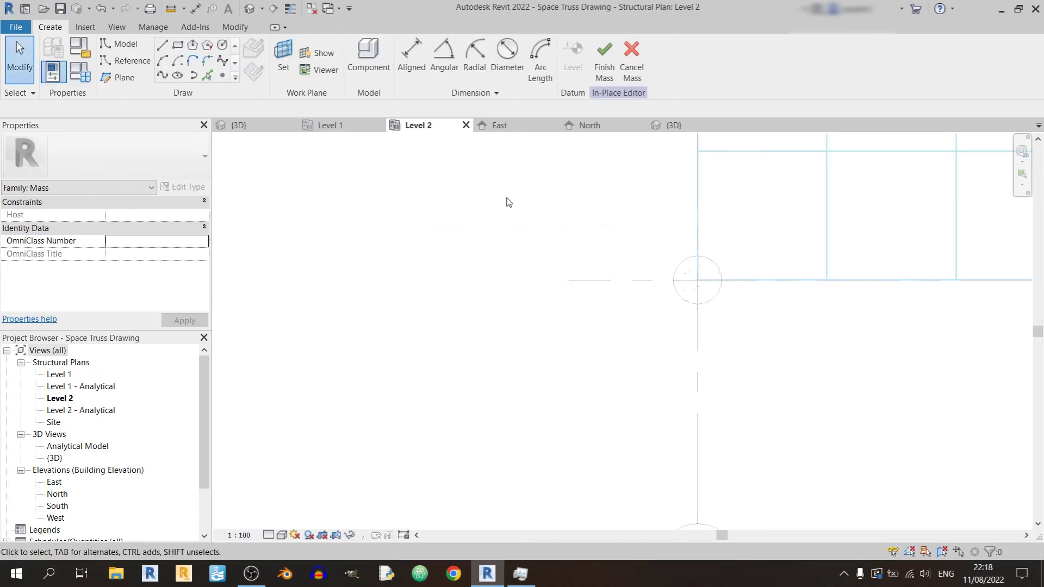
- Draw a model-line rectangle about 2 m deep on Level 2, diagonally outward from the column centre at grids A and 1
{"action": "scroll", "coordinate": [422, 371], "scroll_direction": "down", "scroll_amount": 1}
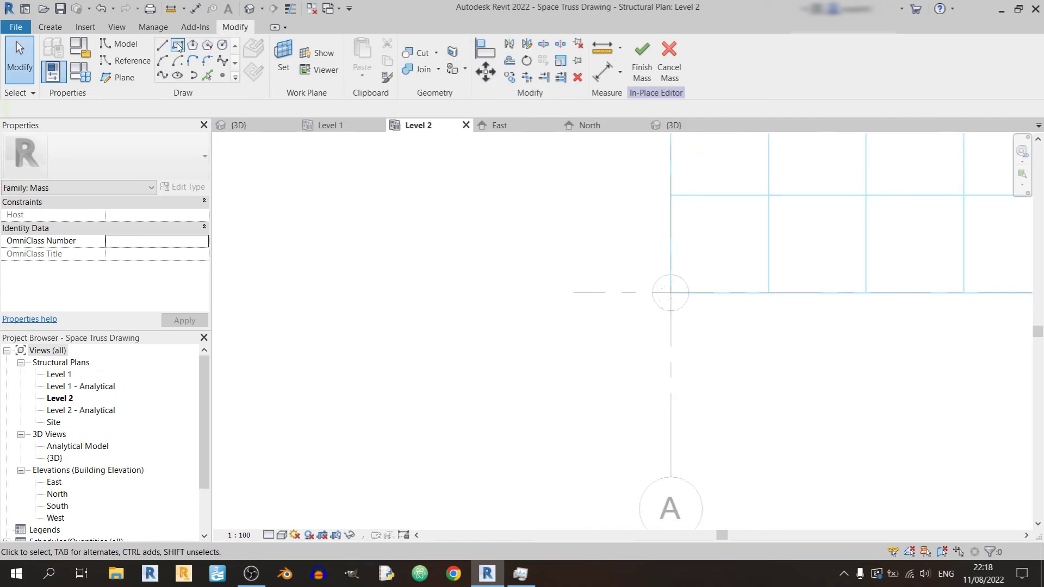
{"action": "left_click", "coordinate": [128, 48]}
{"action": "left_click", "coordinate": [177, 44]}
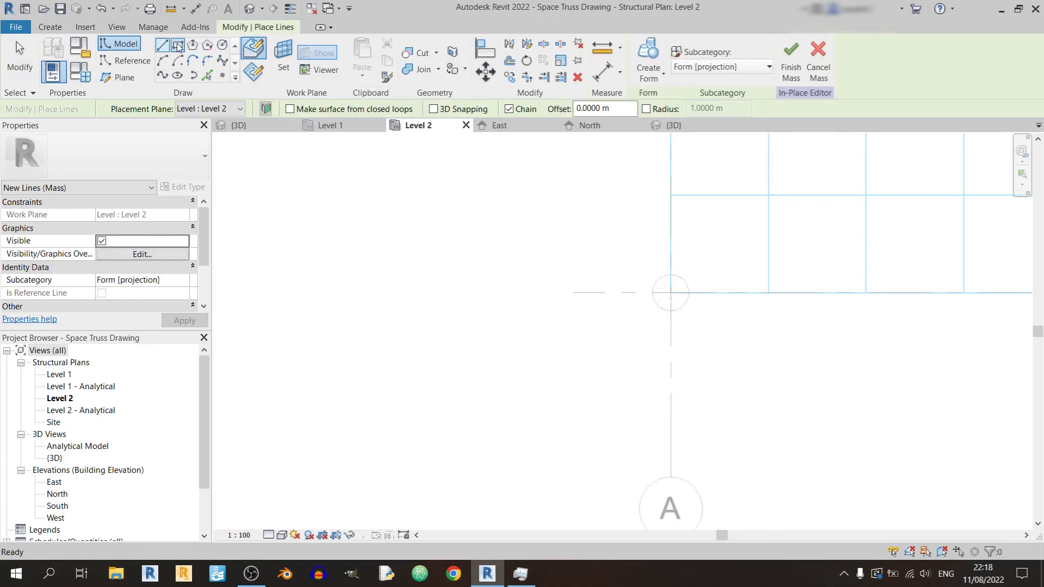
{"action": "left_click", "coordinate": [671, 292]}
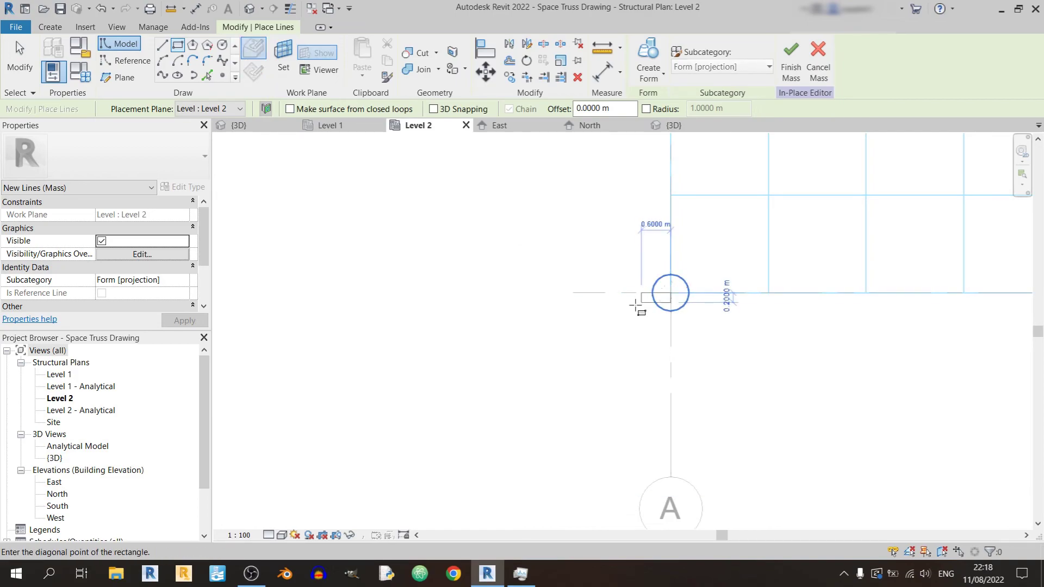
{"action": "left_click", "coordinate": [538, 390]}
{"action": "key", "text": "Escape"}
{"action": "key", "text": "Escape"}
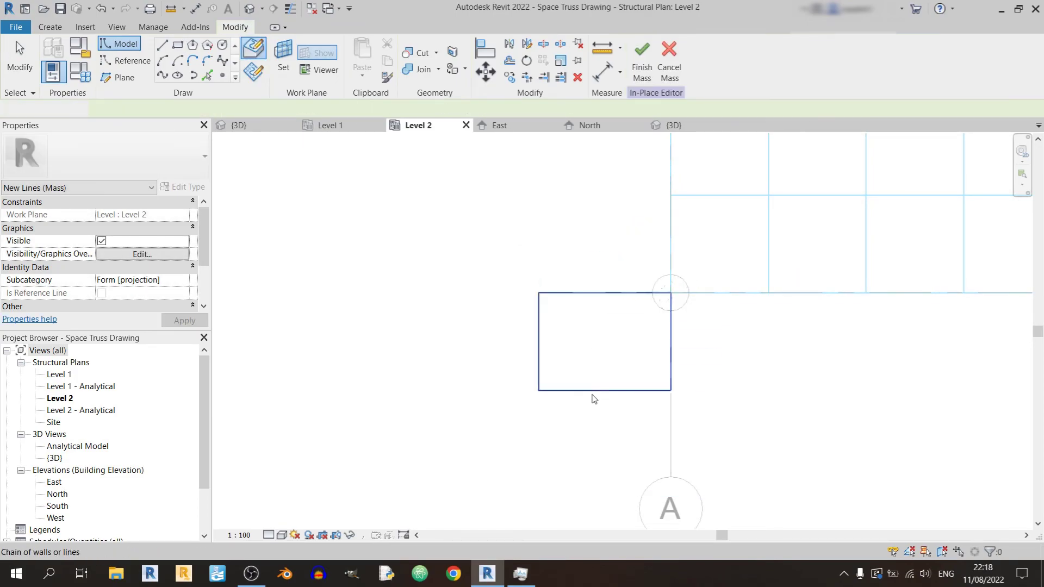
- Set the corner rectangle's width to 2 m so that it forms a square
{"action": "key", "text": "Tab"}
{"action": "left_click", "coordinate": [593, 391]}
{"action": "key", "text": "Escape"}
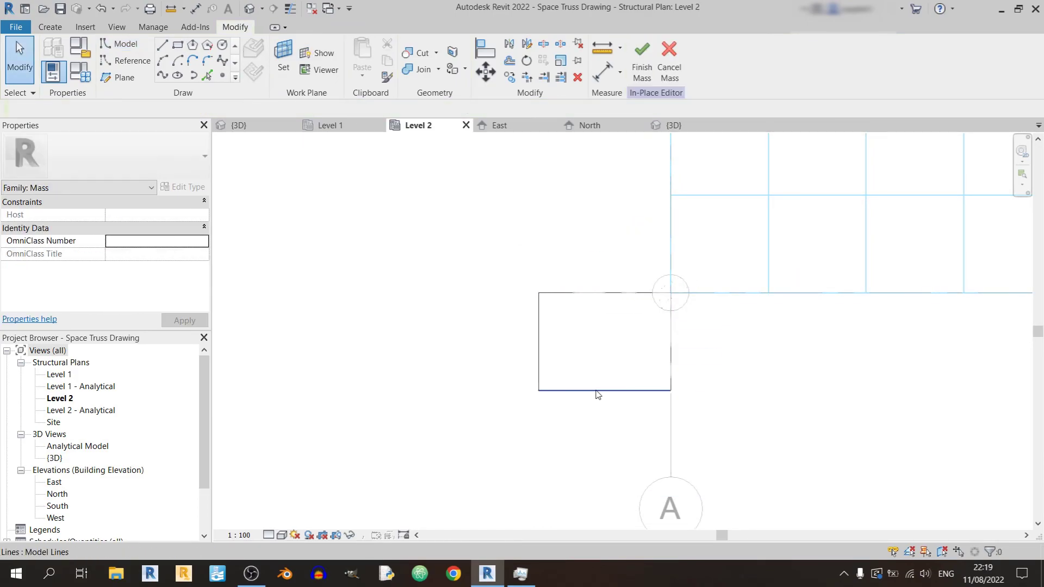
{"action": "left_click", "coordinate": [598, 391]}
{"action": "left_click", "coordinate": [539, 343]}
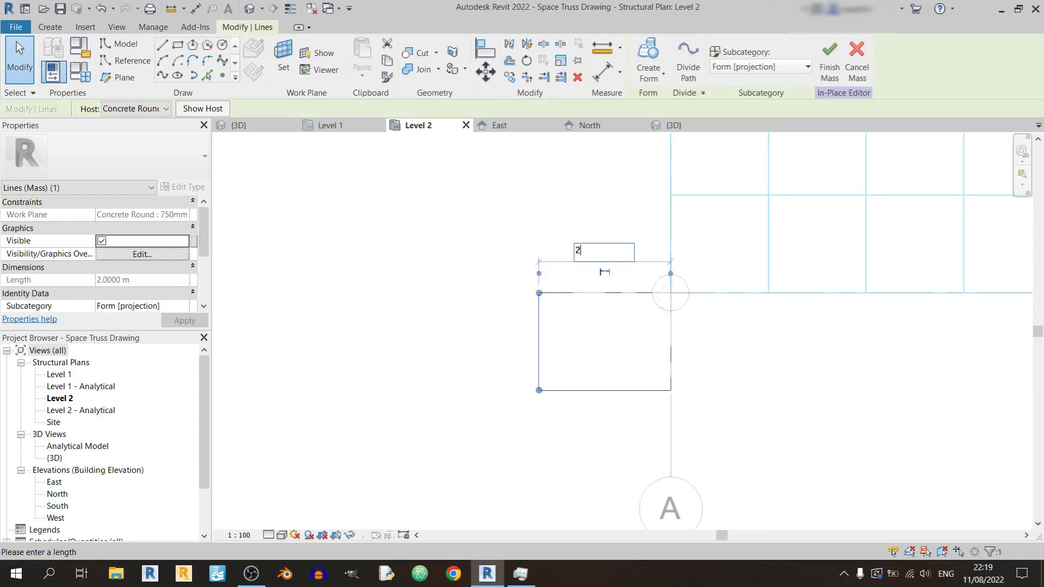
{"action": "type", "text": "2"}
{"action": "key", "text": "Return"}
{"action": "key", "text": "Escape"}
{"action": "scroll", "coordinate": [712, 352], "scroll_direction": "down", "scroll_amount": 2}
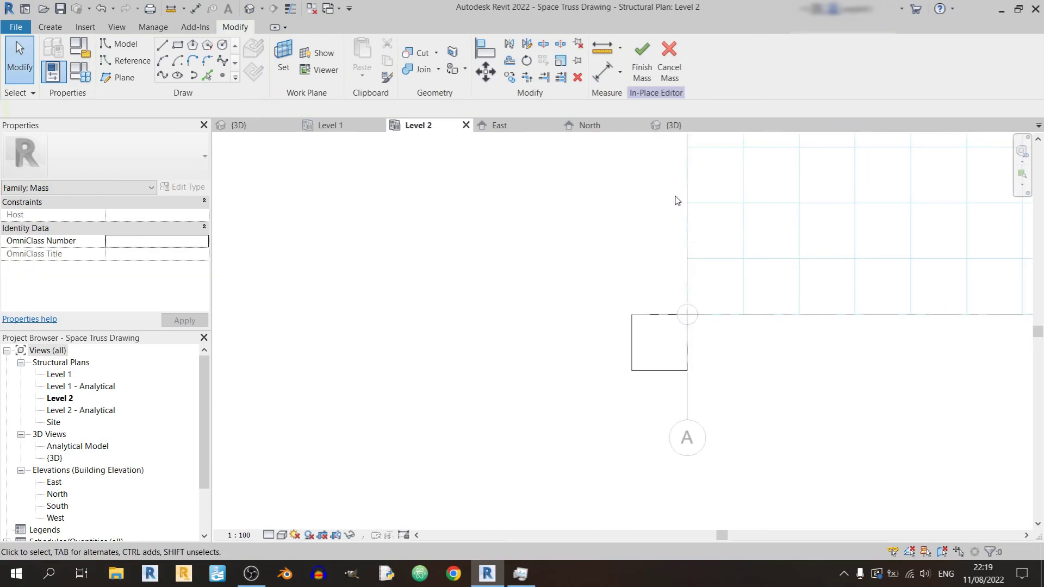
- Select the corner square's four lines in the project's 3D view and create a solid form from them
{"action": "left_click", "coordinate": [674, 125]}
{"action": "scroll", "coordinate": [715, 363], "scroll_direction": "down", "scroll_amount": 5}
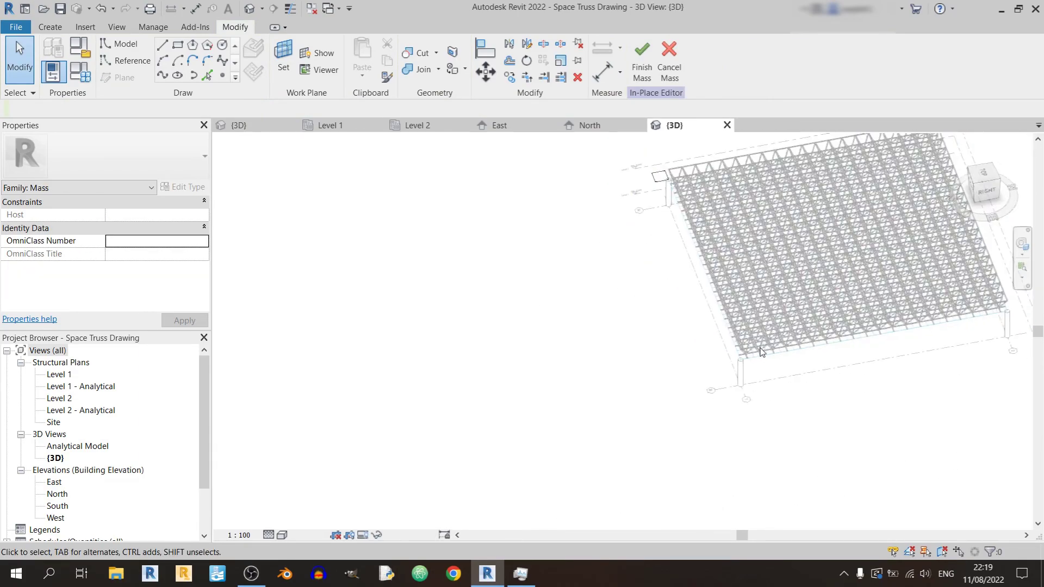
{"action": "middle_click_drag", "start_coordinate": [734, 375], "coordinate": [648, 425], "text": "shift"}
{"action": "scroll", "coordinate": [641, 427], "scroll_direction": "up", "scroll_amount": 4}
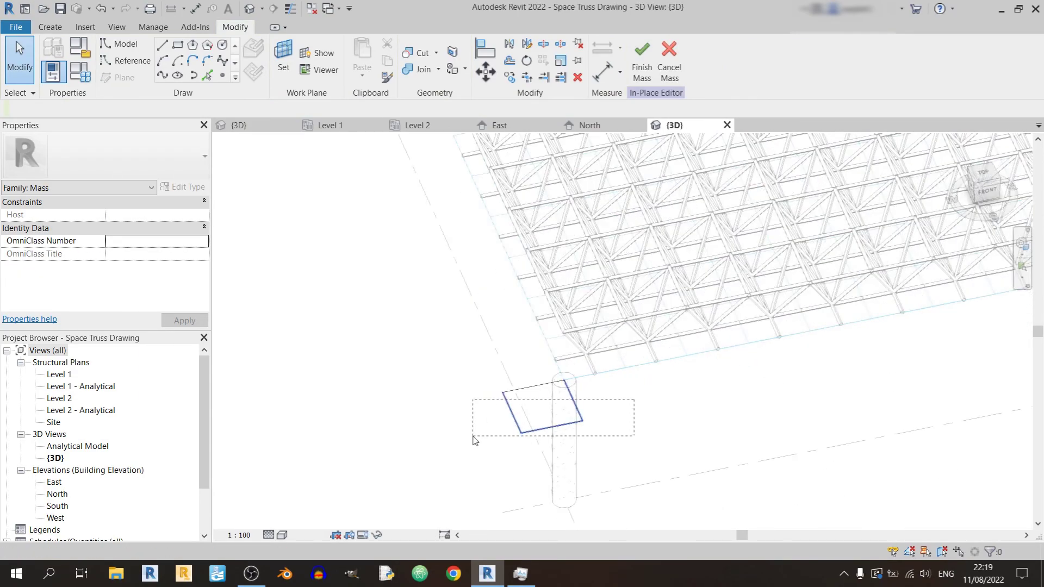
{"action": "left_click_drag", "start_coordinate": [472, 436], "coordinate": [473, 436]}
{"action": "left_click_drag", "start_coordinate": [667, 324], "coordinate": [476, 476]}
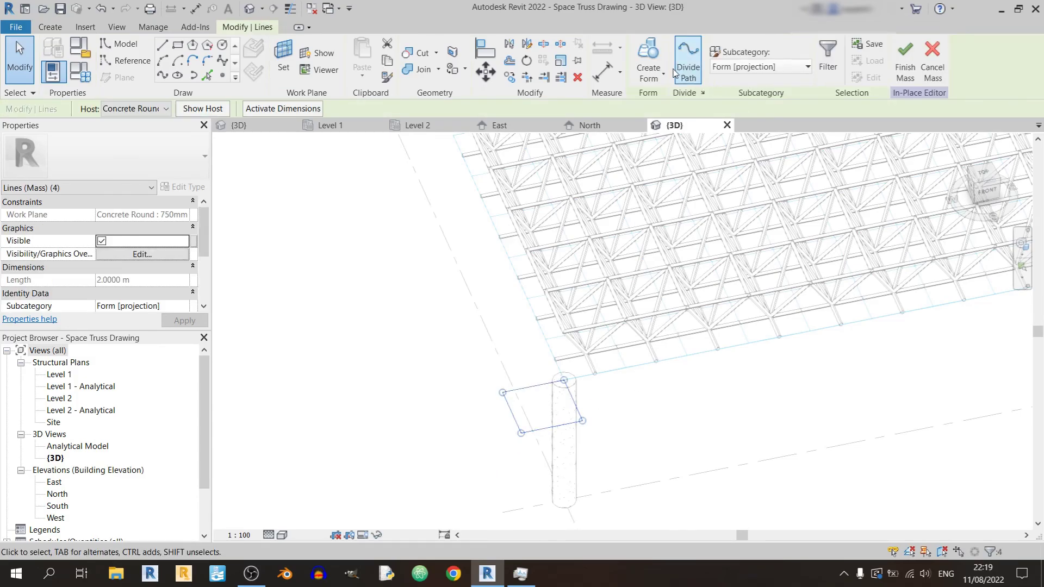
{"action": "left_click", "coordinate": [659, 74]}
{"action": "left_click", "coordinate": [659, 100]}
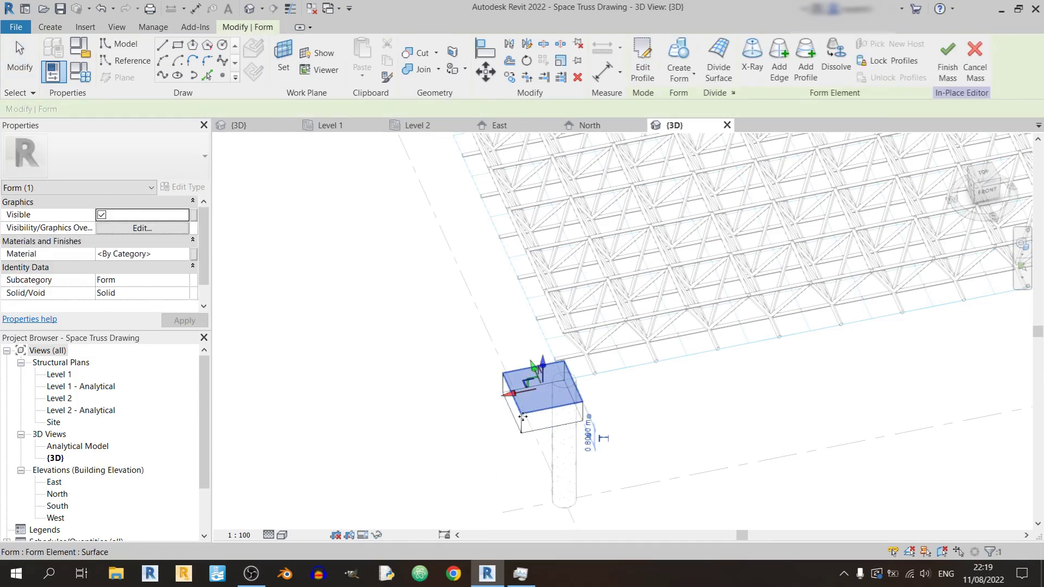
- Set the corner form's height to 0.01 m
{"action": "scroll", "coordinate": [522, 417], "scroll_direction": "up", "scroll_amount": 2}
{"action": "middle_click_drag", "start_coordinate": [523, 416], "coordinate": [679, 361], "text": "shift"}
{"action": "left_click", "coordinate": [682, 396]}
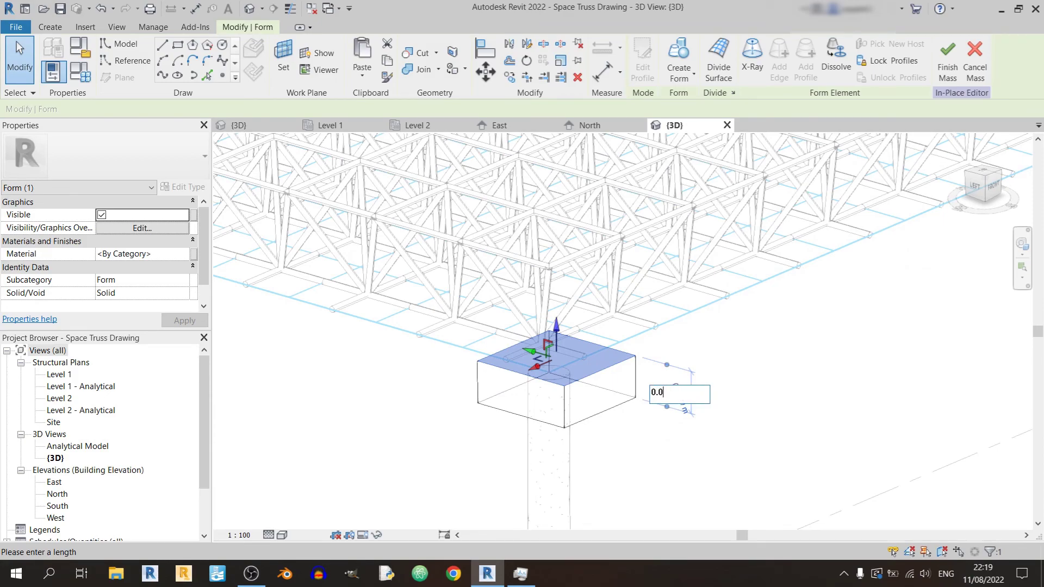
{"action": "key", "text": "Return"}
{"action": "left_click", "coordinate": [716, 375]}
- Select the whole thin corner form beside the column and divide its surfaces
{"action": "middle_click_drag", "start_coordinate": [718, 376], "coordinate": [748, 384], "text": "shift"}
{"action": "left_click_drag", "start_coordinate": [727, 375], "coordinate": [642, 428]}
{"action": "left_click", "coordinate": [503, 417]}
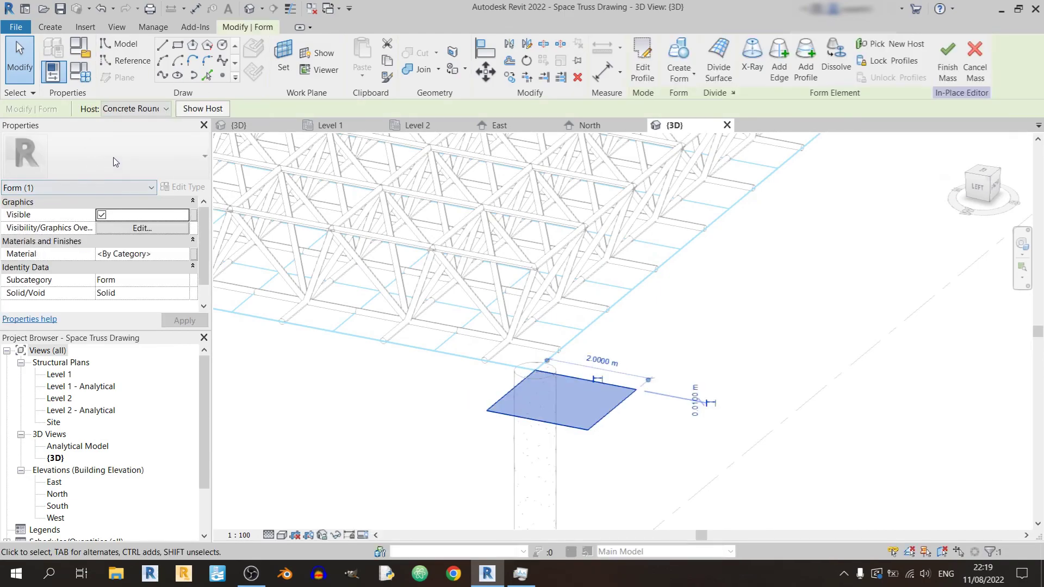
{"action": "left_click", "coordinate": [728, 61]}
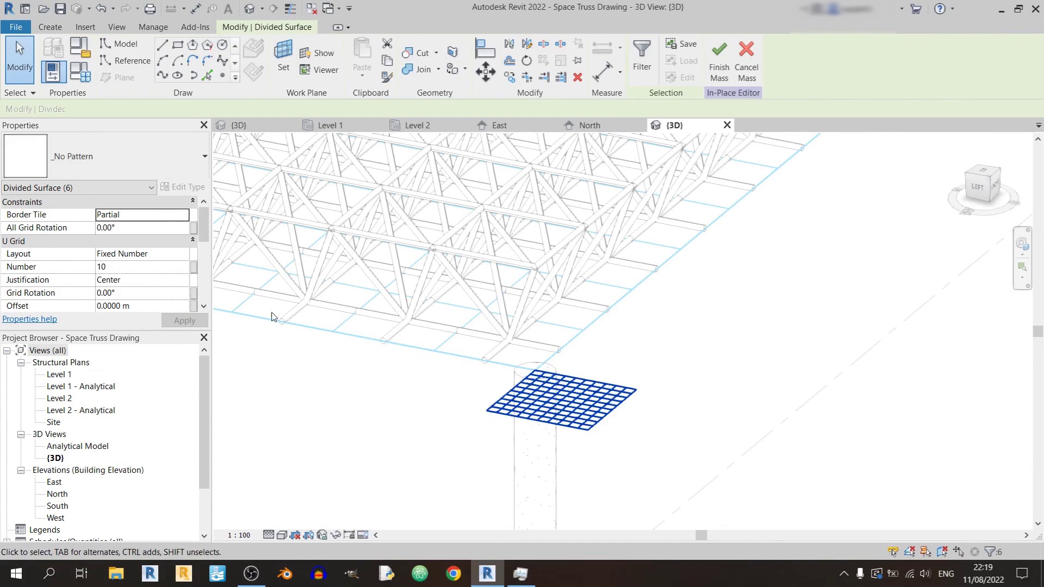
- Try to set the U and V grids of all the corner form's divided surfaces to Fixed Distance, 2 m
{"action": "left_click", "coordinate": [182, 255]}
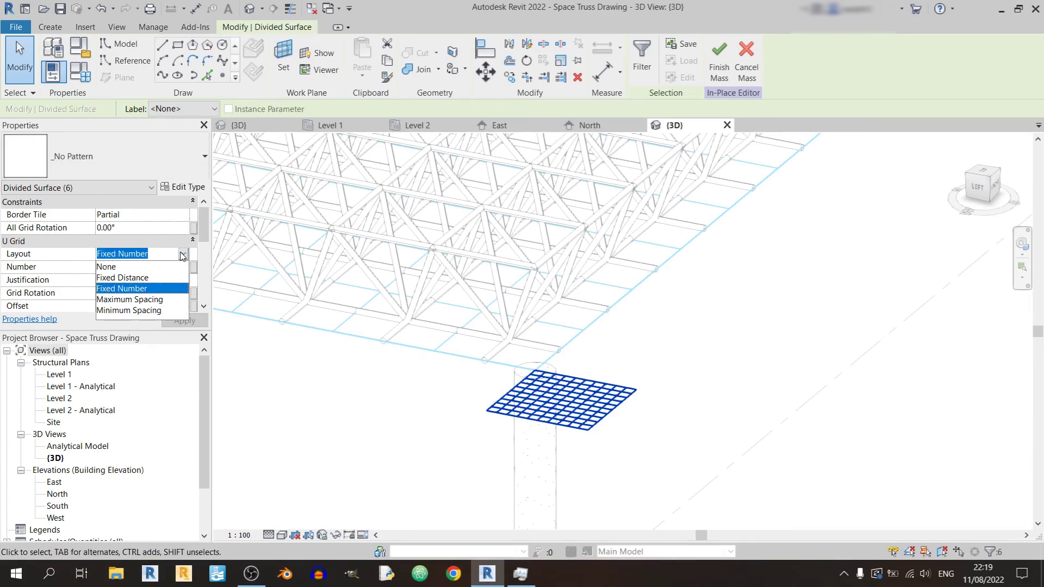
{"action": "left_click", "coordinate": [150, 278]}
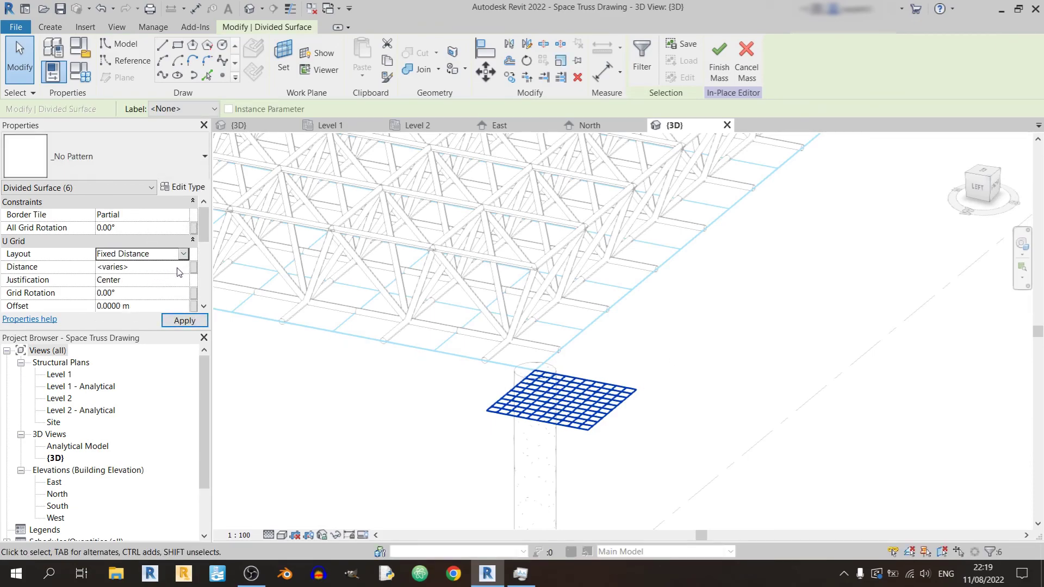
{"action": "scroll", "coordinate": [203, 240], "scroll_direction": "down", "scroll_amount": 1}
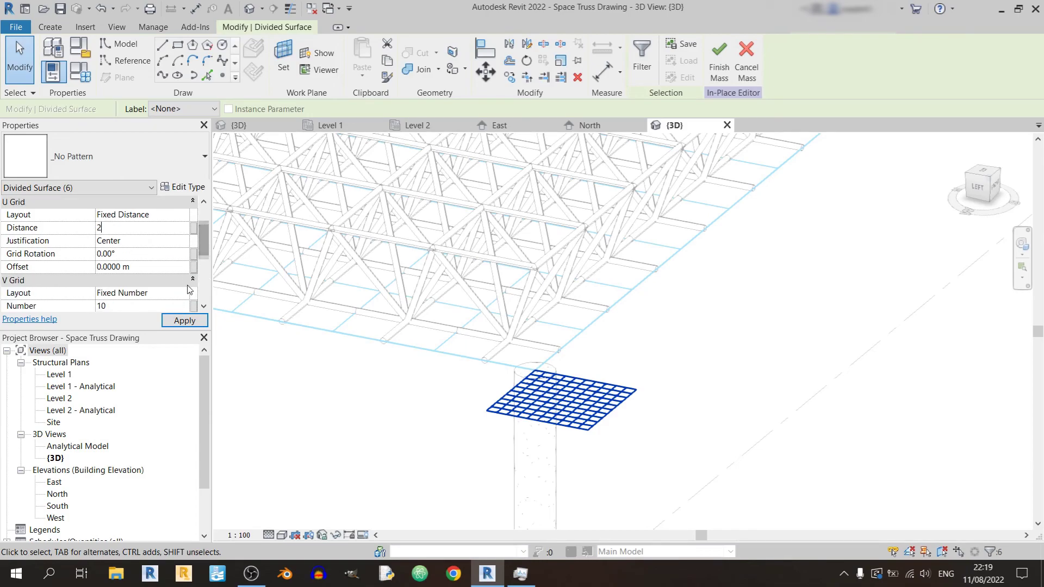
{"action": "left_click", "coordinate": [183, 294]}
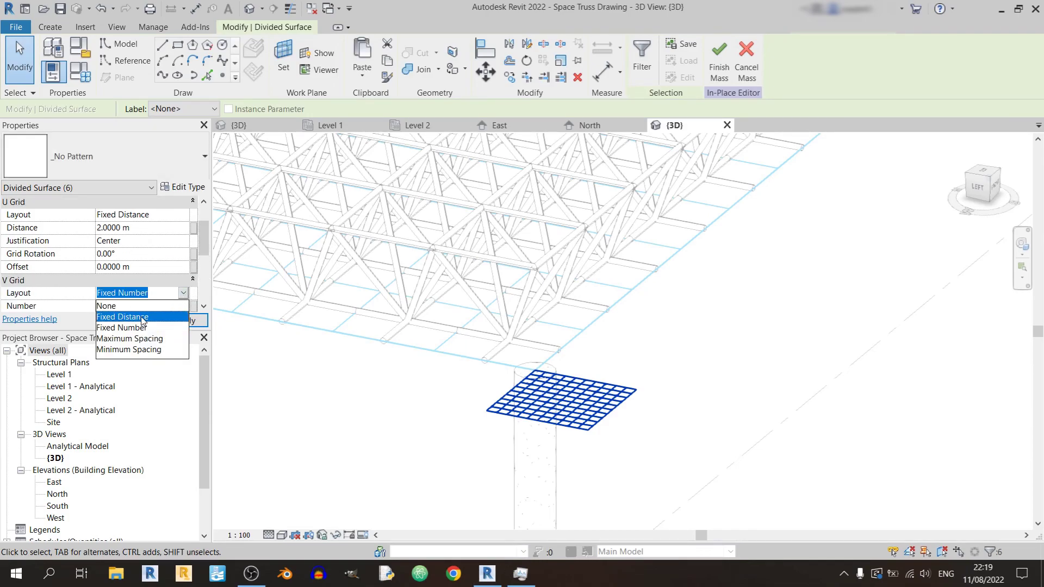
{"action": "left_click", "coordinate": [128, 315]}
{"action": "left_click", "coordinate": [141, 303]}
{"action": "type", "text": "2"}
{"action": "left_click", "coordinate": [184, 321]}
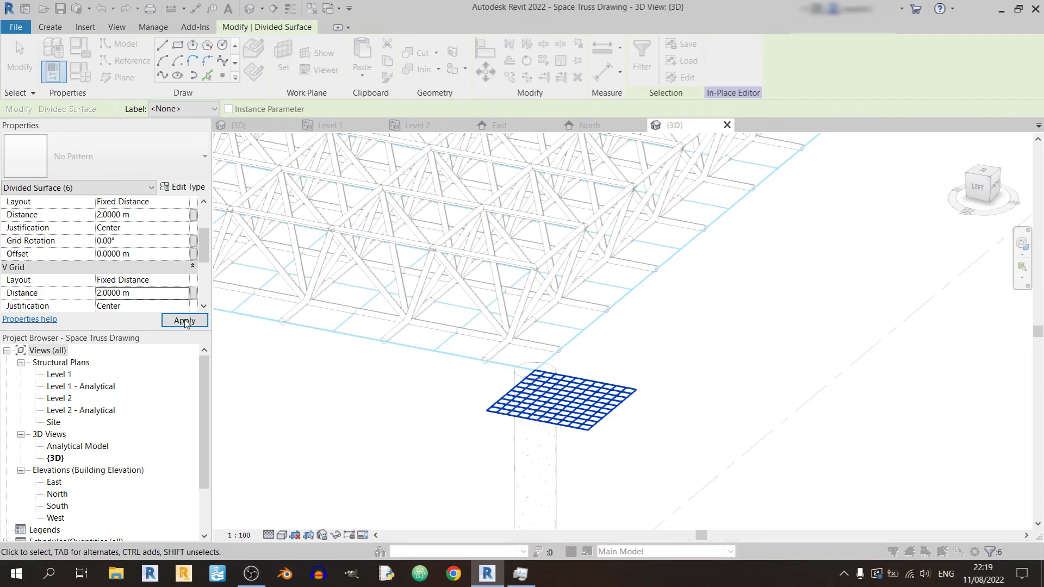
{"action": "left_click", "coordinate": [630, 332]}
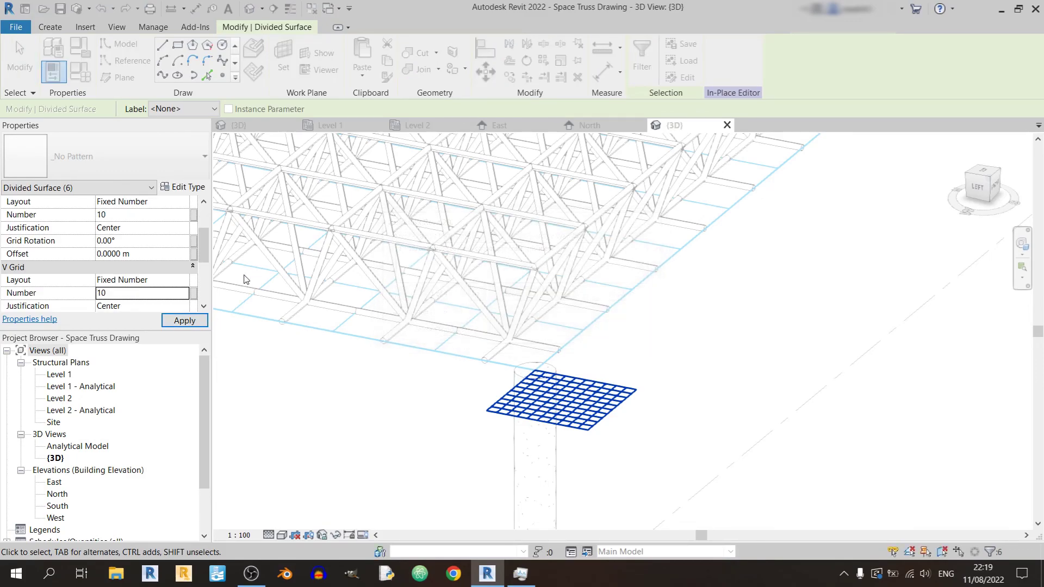
- Set the U and V grids of all the corner form's divided surfaces to Fixed Number with a number of 1
{"action": "scroll", "coordinate": [190, 215], "scroll_direction": "up", "scroll_amount": 1}
{"action": "left_click", "coordinate": [187, 228]}
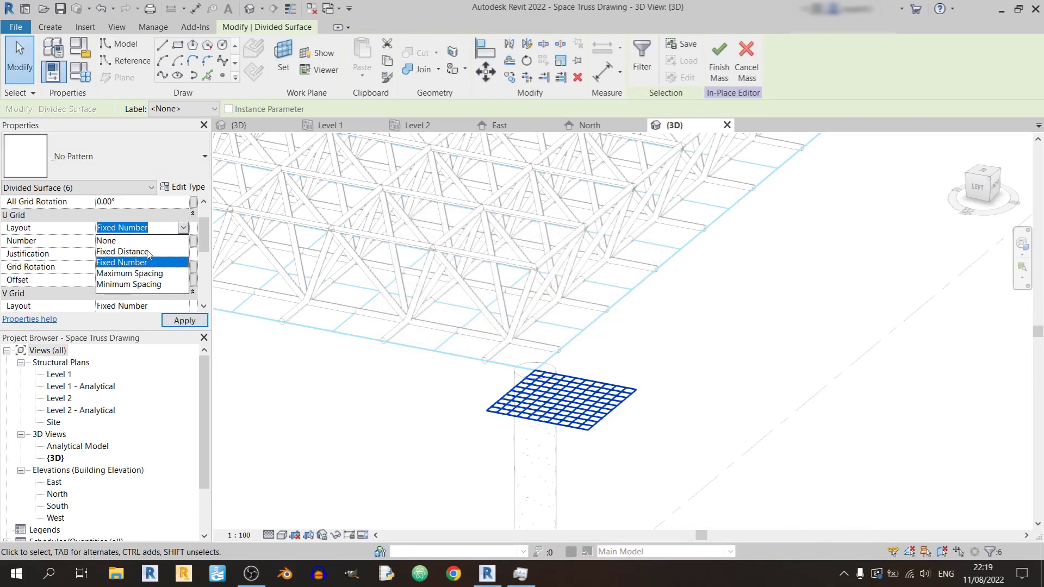
{"action": "left_click", "coordinate": [184, 240]}
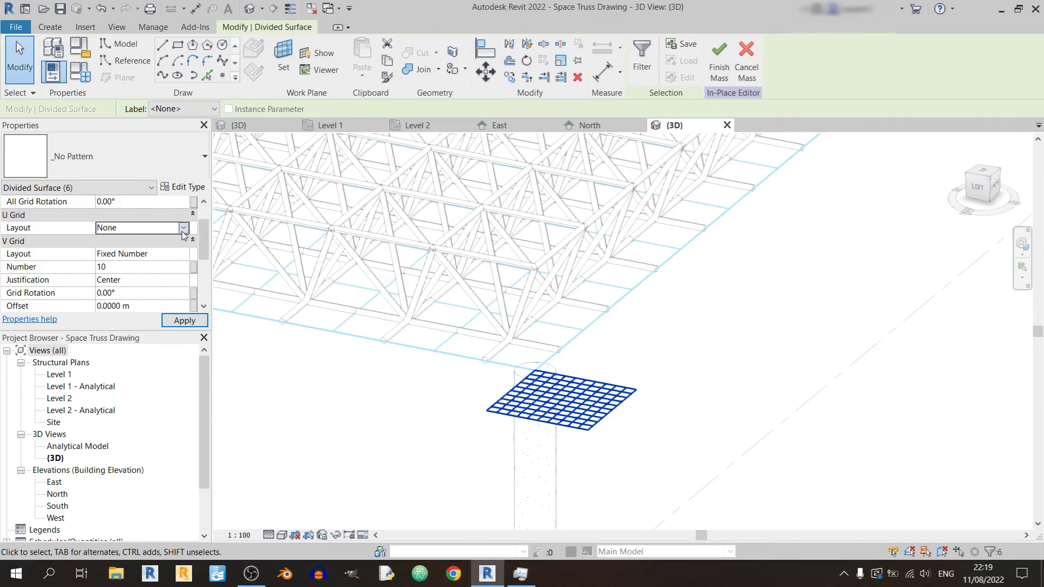
{"action": "left_click", "coordinate": [183, 228]}
{"action": "left_click", "coordinate": [152, 260]}
{"action": "key", "text": "Tab"}
{"action": "type", "text": "1"}
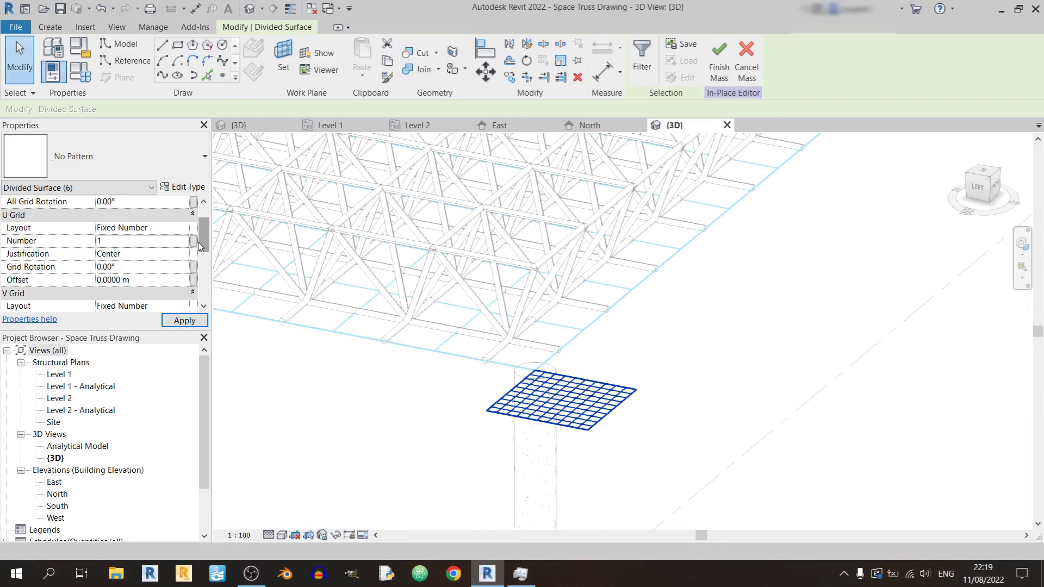
{"action": "left_click_drag", "start_coordinate": [198, 243], "coordinate": [199, 256]}
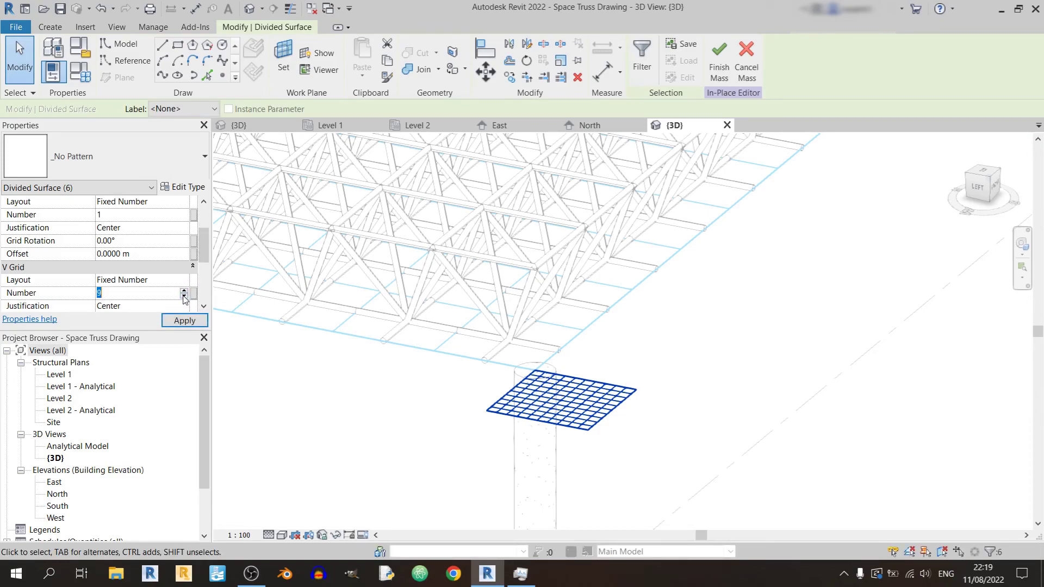
{"action": "left_click", "coordinate": [181, 321]}
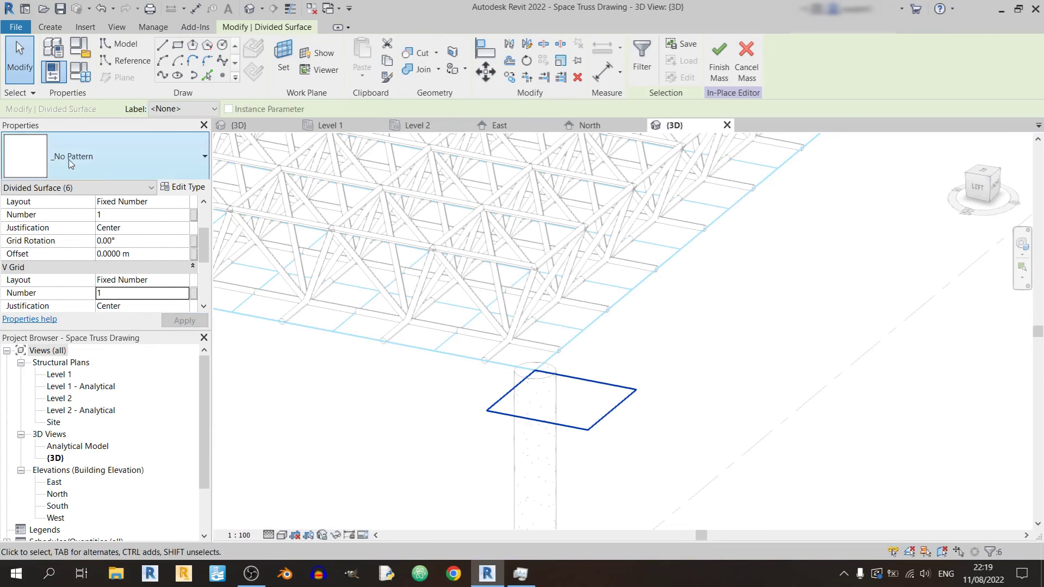
- Try to apply the Edge Space Truss Panel to all of the corner form's divided surfaces at once
{"action": "left_click", "coordinate": [103, 158]}
{"action": "scroll", "coordinate": [117, 391], "scroll_direction": "down", "scroll_amount": 2}
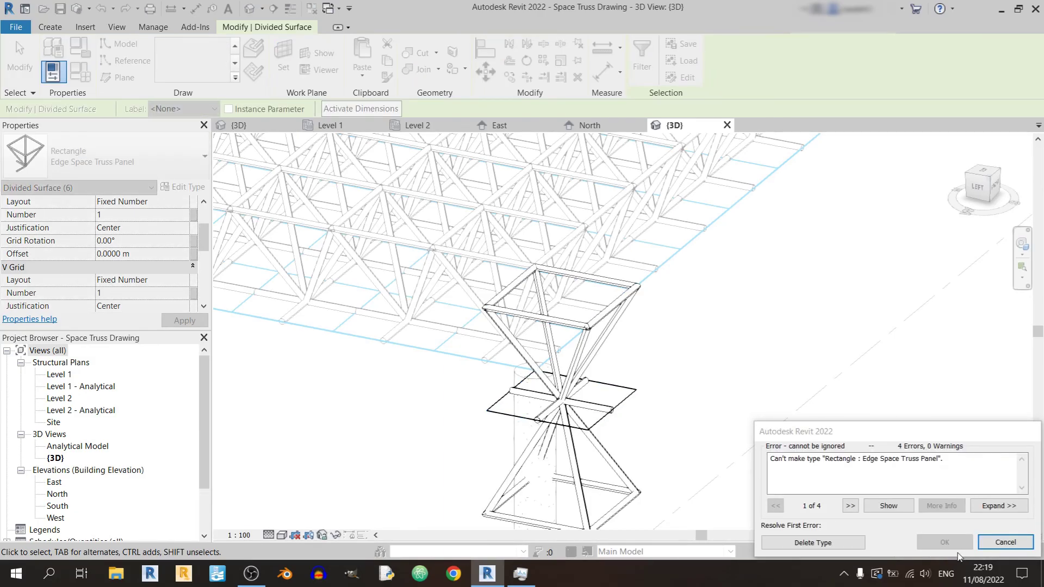
{"action": "middle_click_drag", "start_coordinate": [740, 346], "coordinate": [822, 490], "text": "shift"}
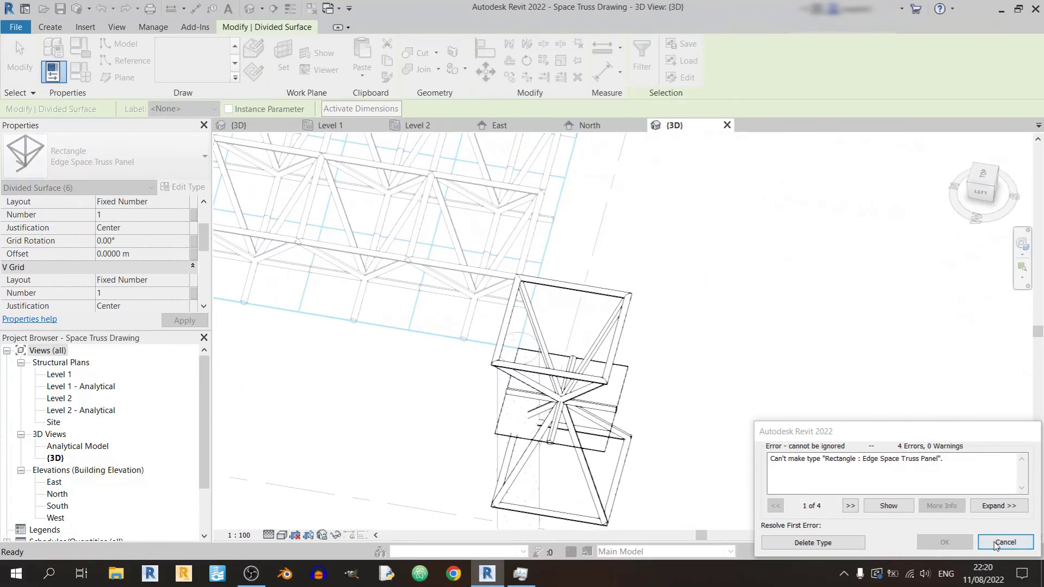
{"action": "left_click", "coordinate": [1004, 542]}
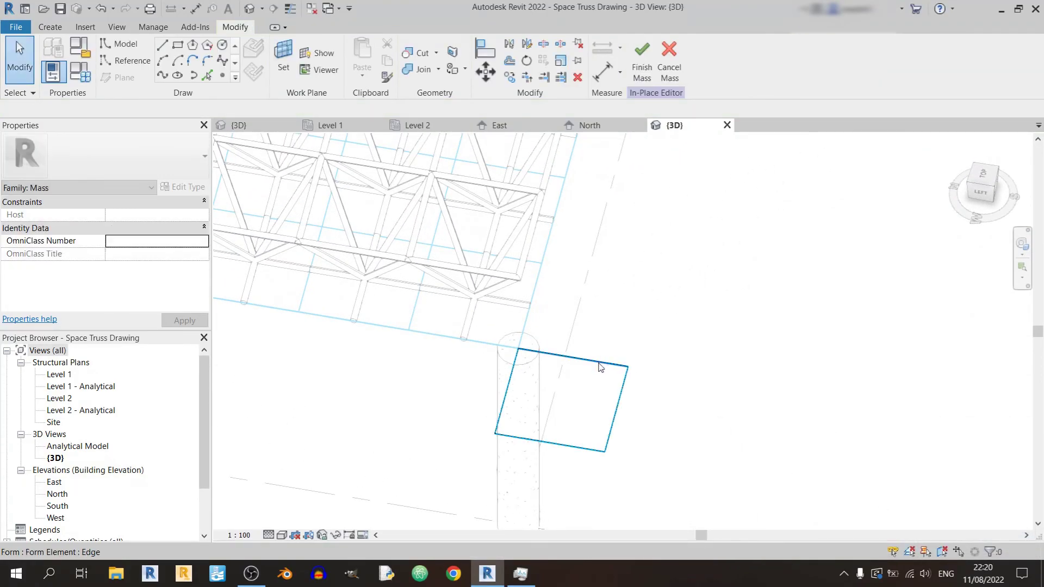
- Select only the corner form's top divided surface and set its U and V grid layouts to Fixed Distance, 2 m
{"action": "left_click", "coordinate": [599, 363]}
{"action": "left_click", "coordinate": [705, 348]}
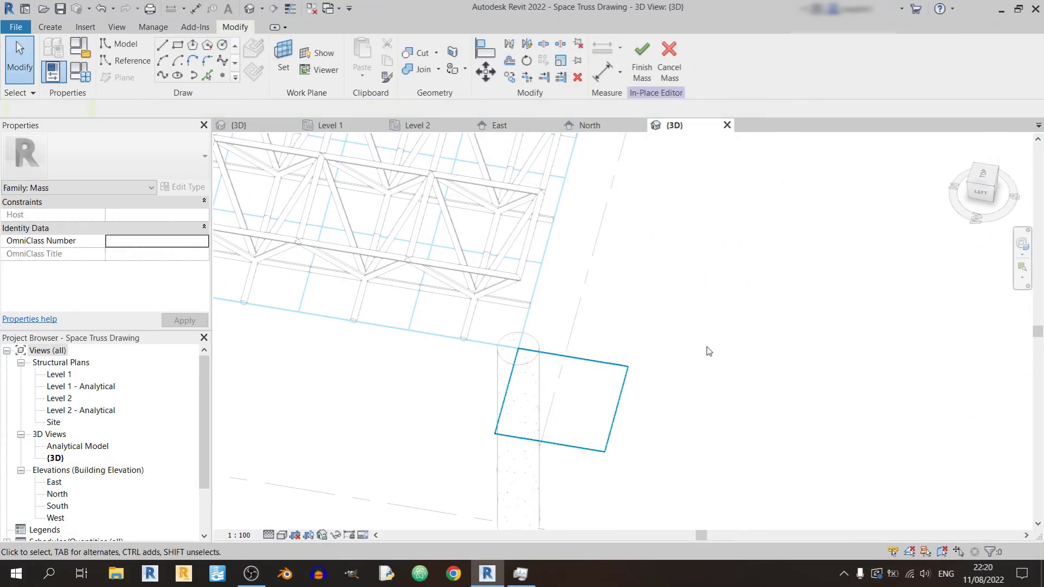
{"action": "left_click_drag", "start_coordinate": [735, 345], "coordinate": [546, 461]}
{"action": "left_click", "coordinate": [531, 294]}
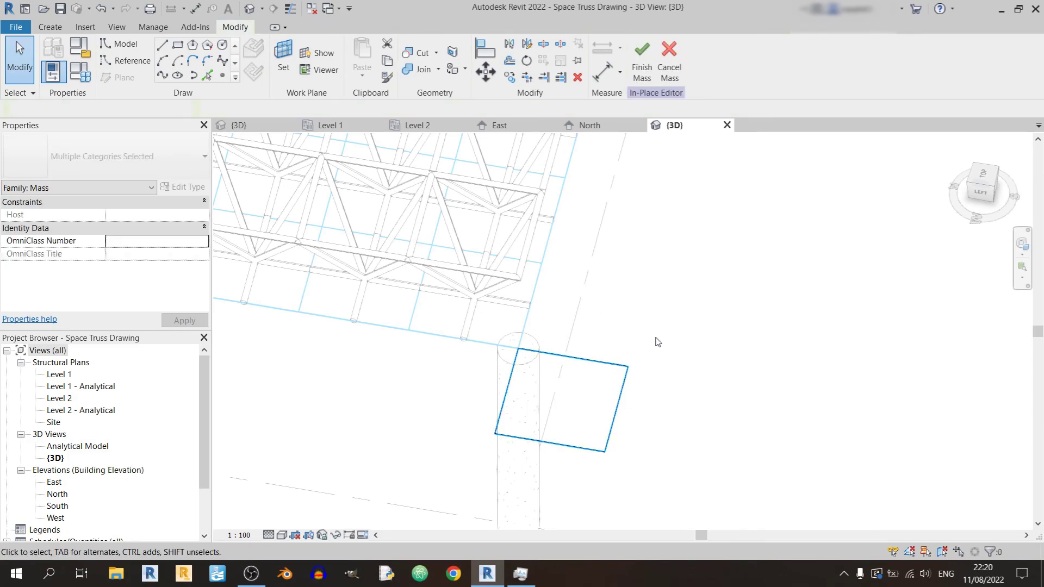
{"action": "left_click", "coordinate": [591, 361]}
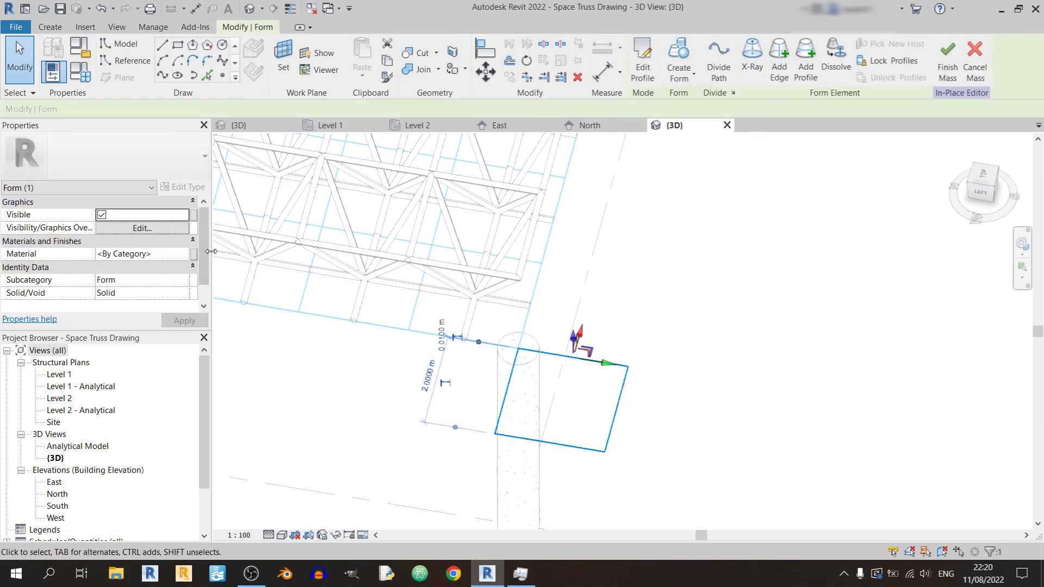
{"action": "left_click", "coordinate": [727, 337]}
{"action": "left_click", "coordinate": [620, 384]}
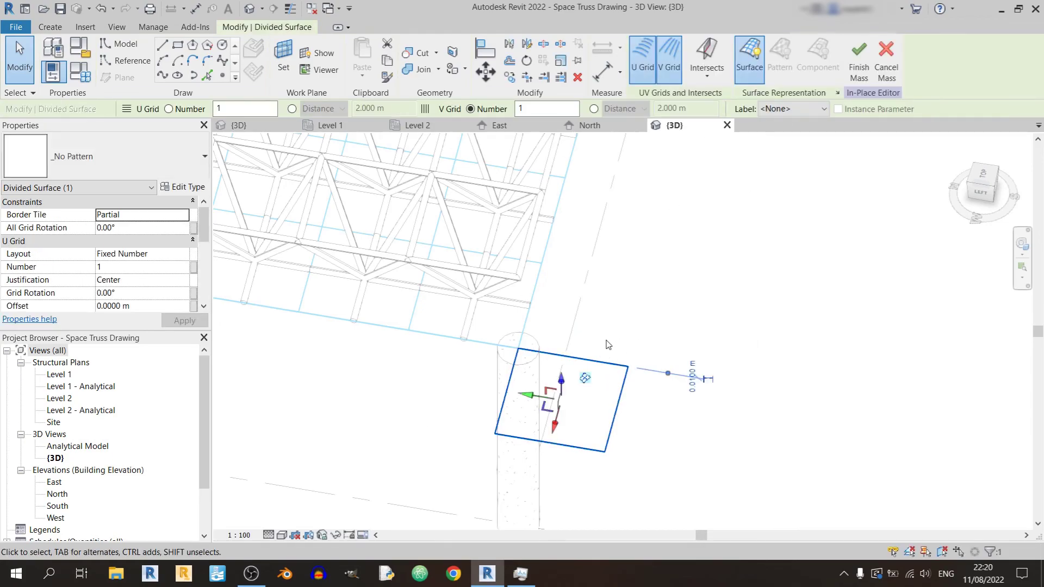
{"action": "left_click", "coordinate": [179, 258]}
{"action": "left_click", "coordinate": [147, 276]}
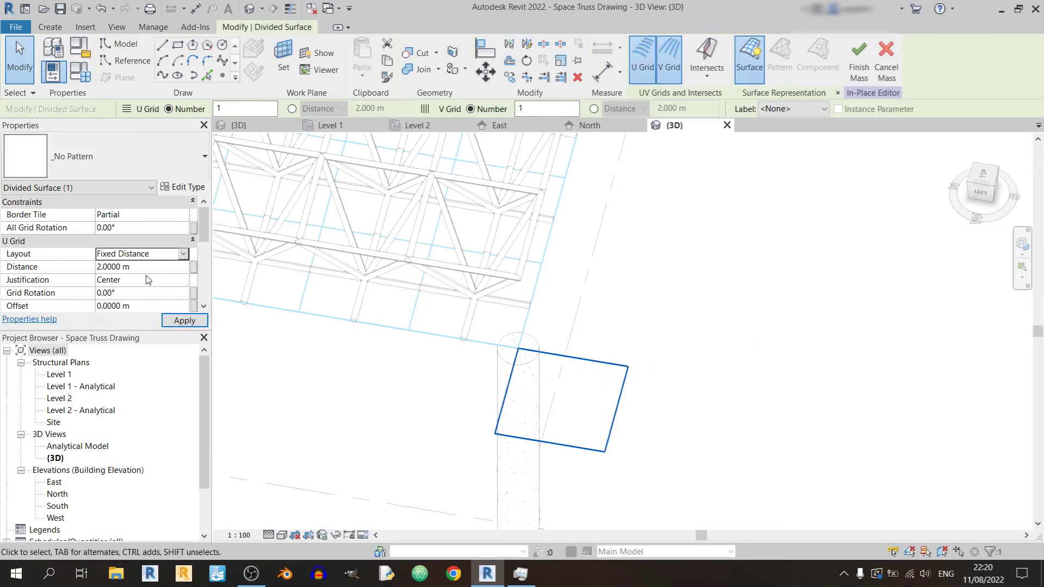
{"action": "scroll", "coordinate": [197, 263], "scroll_direction": "down", "scroll_amount": 2}
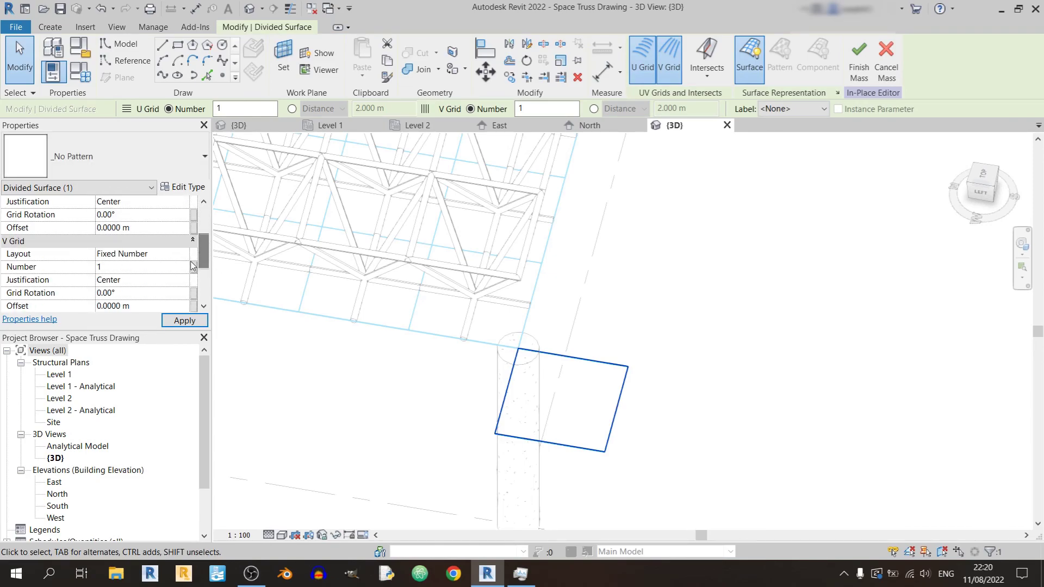
{"action": "left_click", "coordinate": [183, 254]}
{"action": "left_click", "coordinate": [167, 277]}
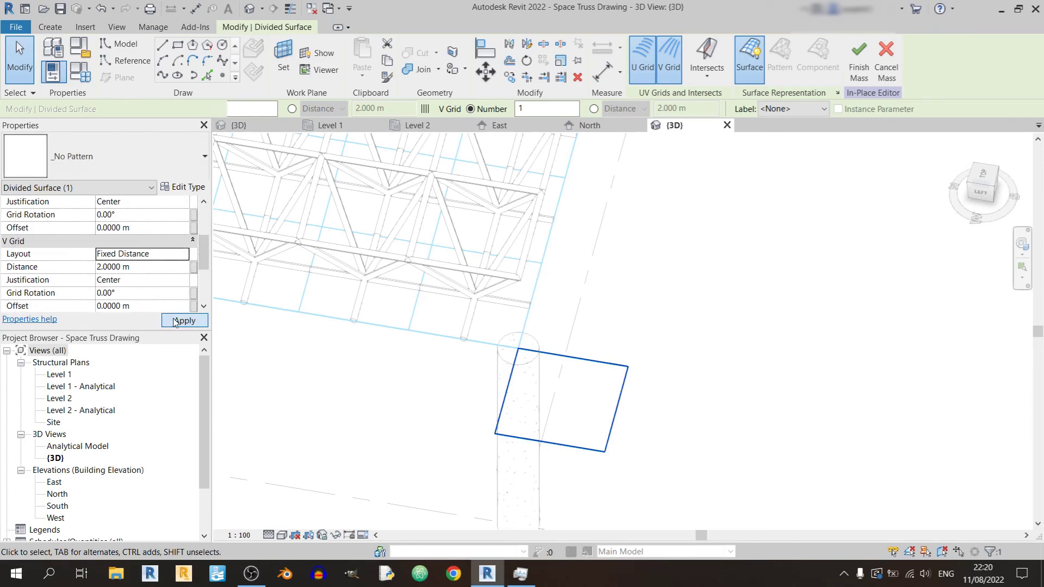
{"action": "left_click", "coordinate": [174, 322]}
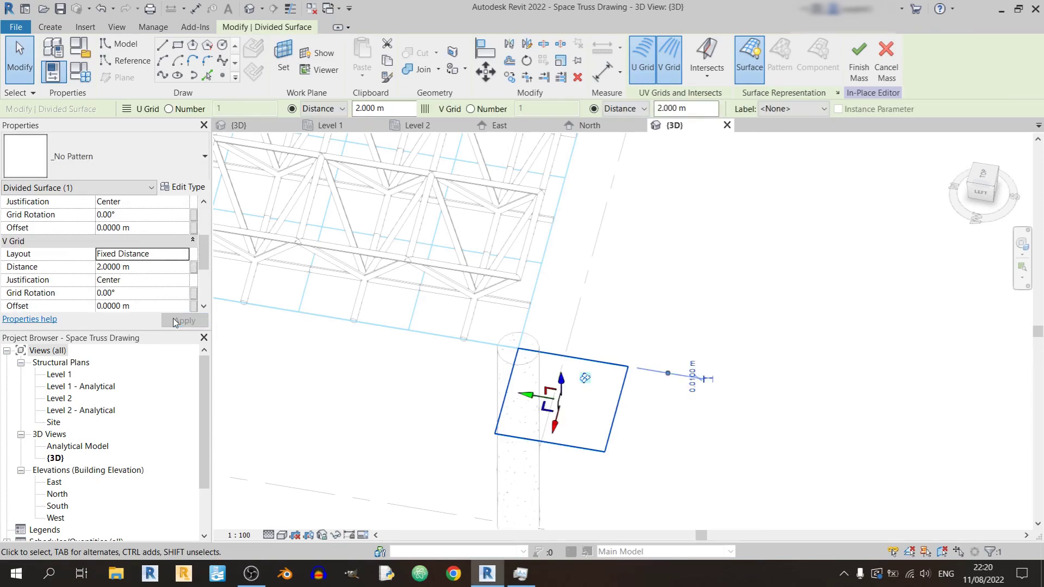
- Apply the Edge Space Truss Panel to the corner's top divided surface
{"action": "left_click", "coordinate": [159, 156]}
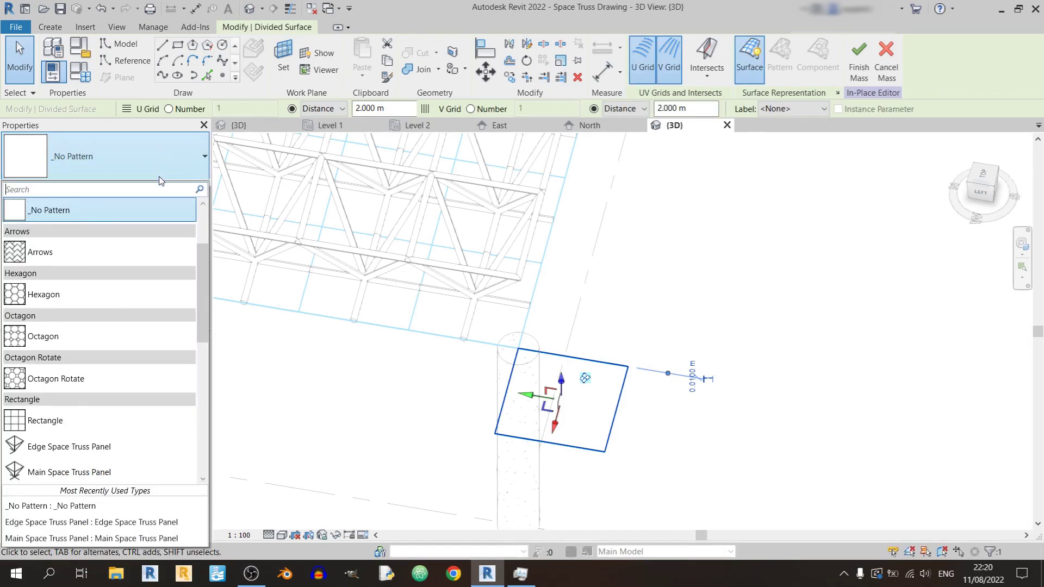
{"action": "left_click", "coordinate": [164, 448]}
{"action": "middle_click_drag", "start_coordinate": [717, 377], "coordinate": [671, 376], "text": "shift"}
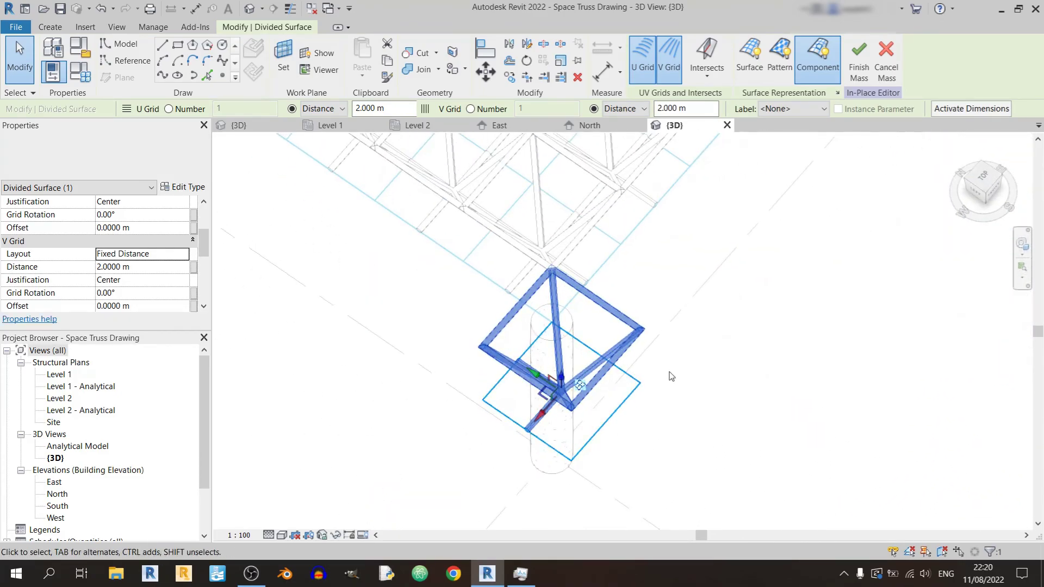
- Set the corner truss panel's Component Rotation to 90
{"action": "scroll", "coordinate": [126, 255], "scroll_direction": "up", "scroll_amount": 3}
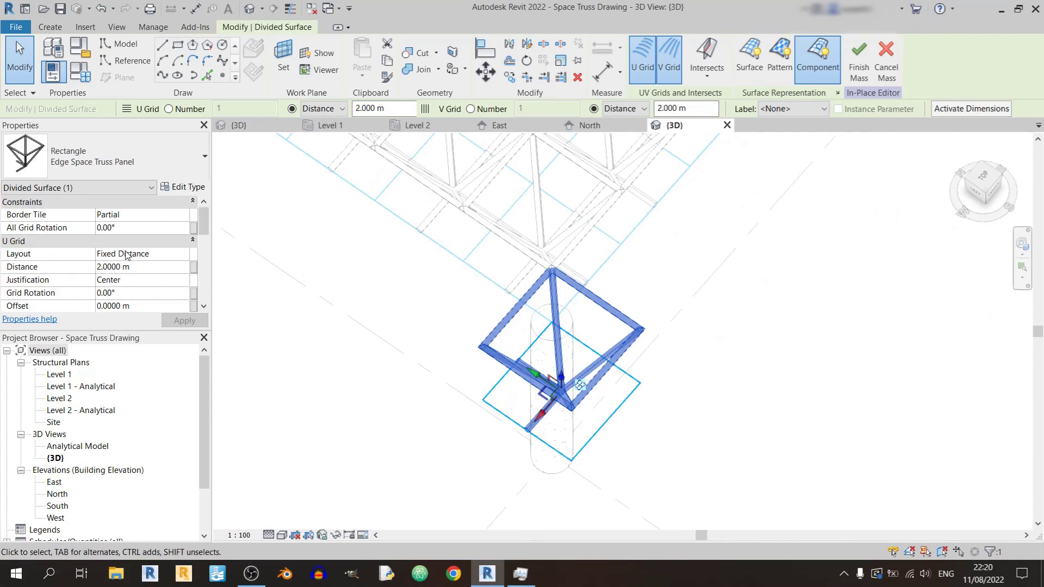
{"action": "left_click_drag", "start_coordinate": [200, 223], "coordinate": [195, 278]}
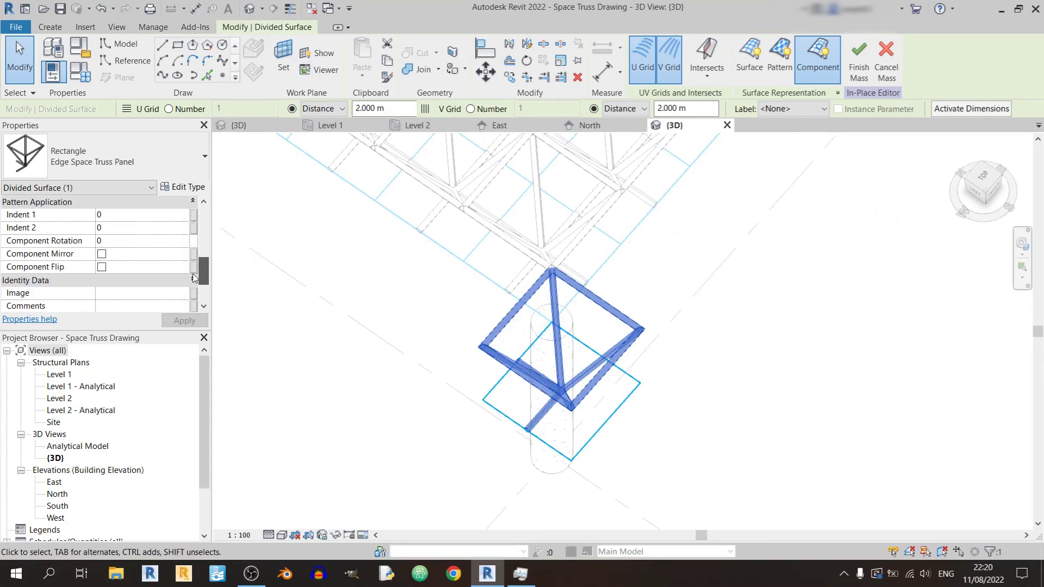
{"action": "left_click", "coordinate": [181, 242]}
{"action": "left_click", "coordinate": [184, 240]}
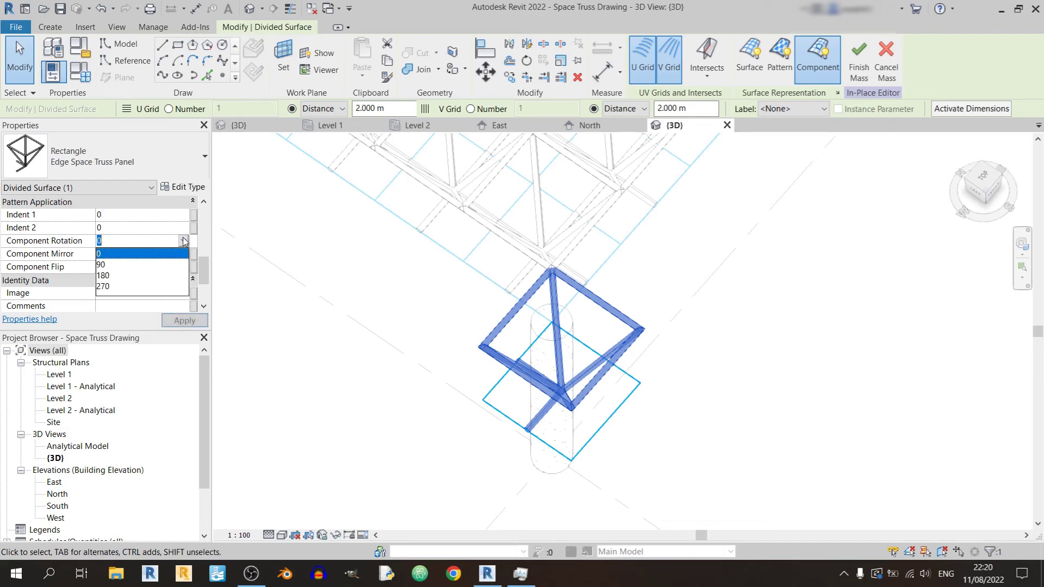
{"action": "left_click", "coordinate": [169, 264]}
{"action": "left_click", "coordinate": [185, 321]}
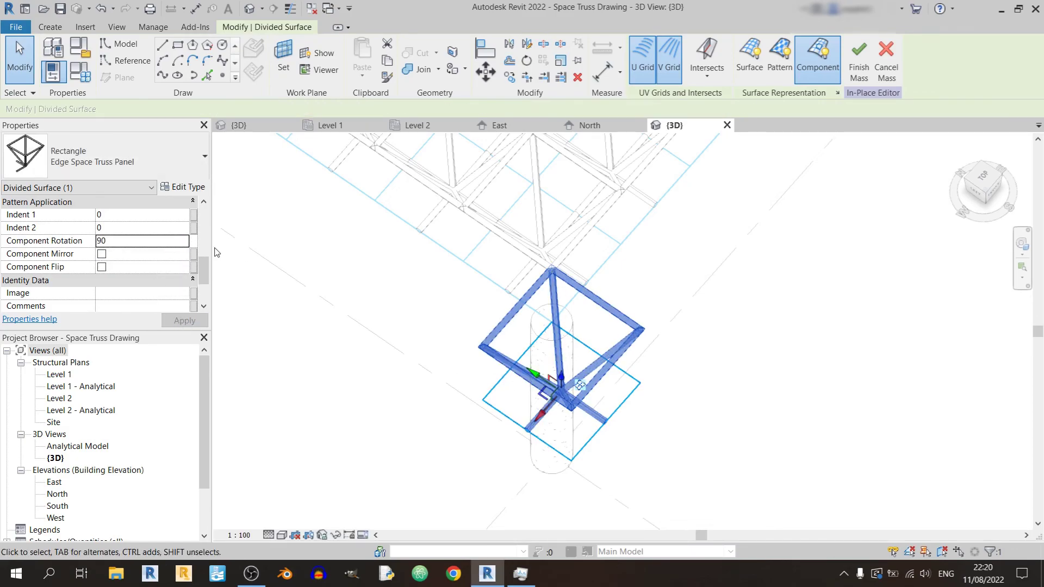
- Set the corner truss panel's Component Rotation to 270
{"action": "middle_click_drag", "start_coordinate": [252, 268], "coordinate": [344, 282], "text": "shift"}
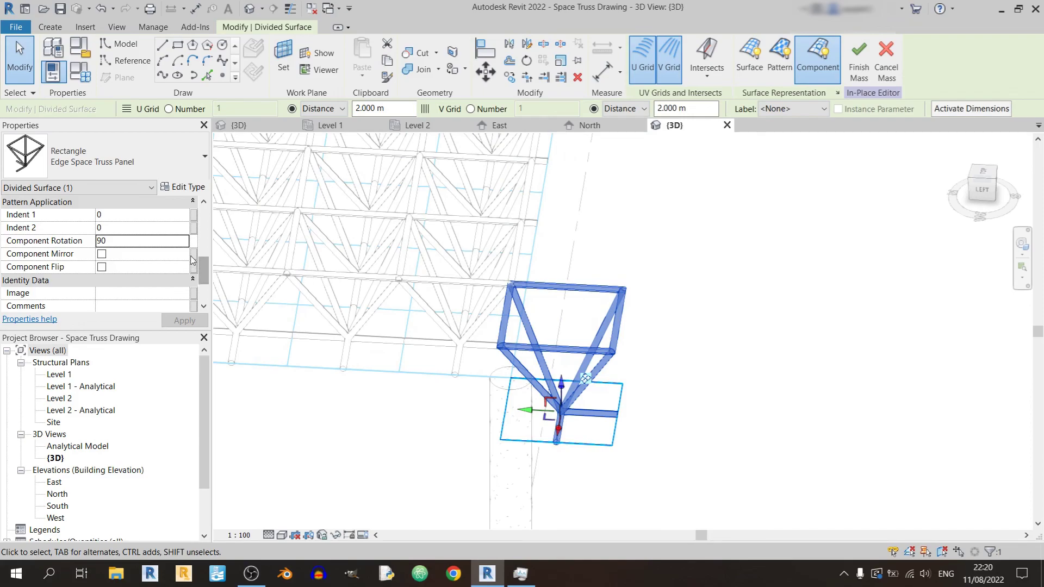
{"action": "left_click", "coordinate": [183, 240]}
{"action": "left_click", "coordinate": [136, 290]}
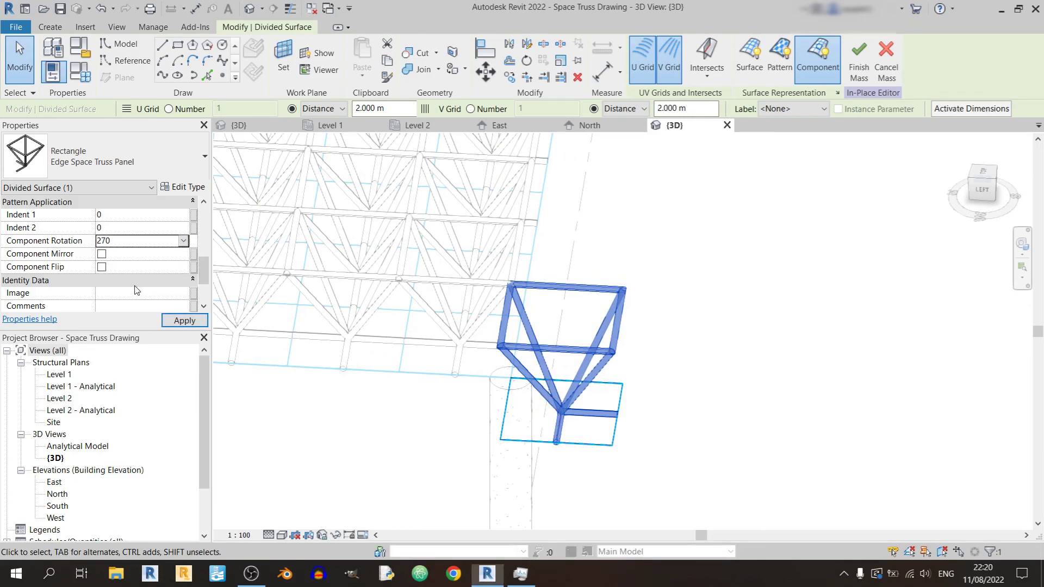
{"action": "left_click", "coordinate": [185, 320]}
- Finish the in-place corner mass and return to the project's 3D view
{"action": "middle_click_drag", "start_coordinate": [511, 430], "coordinate": [335, 310], "text": "shift"}
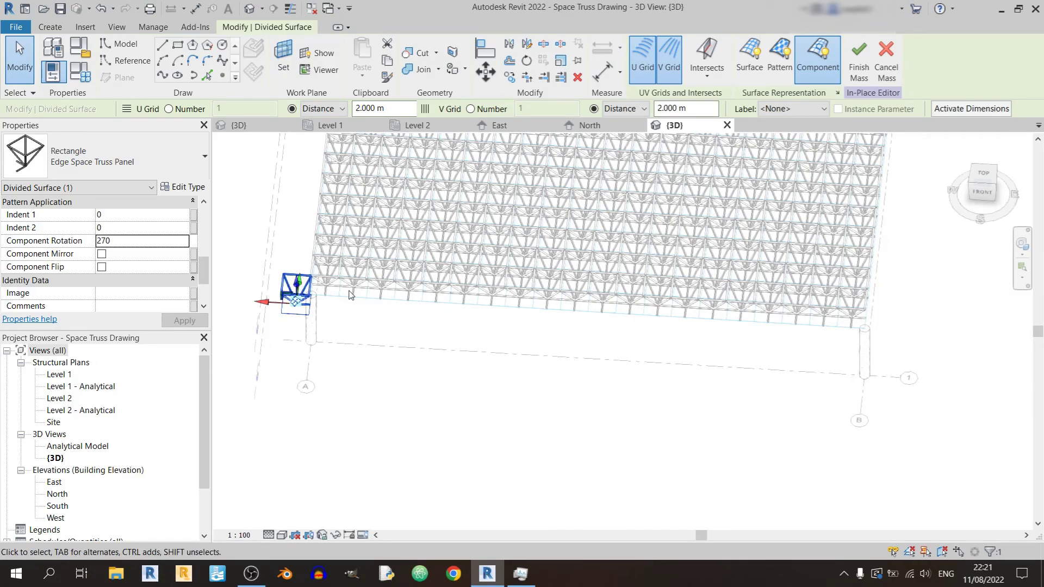
{"action": "left_click", "coordinate": [636, 346]}
{"action": "middle_click_drag", "start_coordinate": [634, 345], "coordinate": [668, 371], "text": "shift"}
{"action": "scroll", "coordinate": [668, 371], "scroll_direction": "up", "scroll_amount": 5}
{"action": "middle_click_drag", "start_coordinate": [588, 387], "coordinate": [600, 319], "text": "shift"}
{"action": "left_click", "coordinate": [642, 60]}
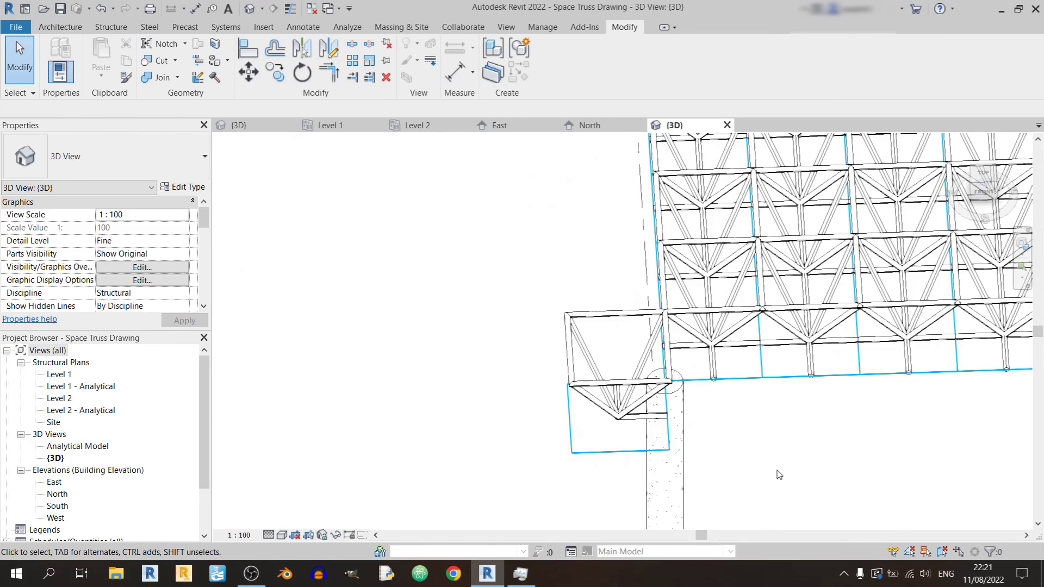
{"action": "middle_click_drag", "start_coordinate": [781, 458], "coordinate": [716, 358], "text": "shift"}
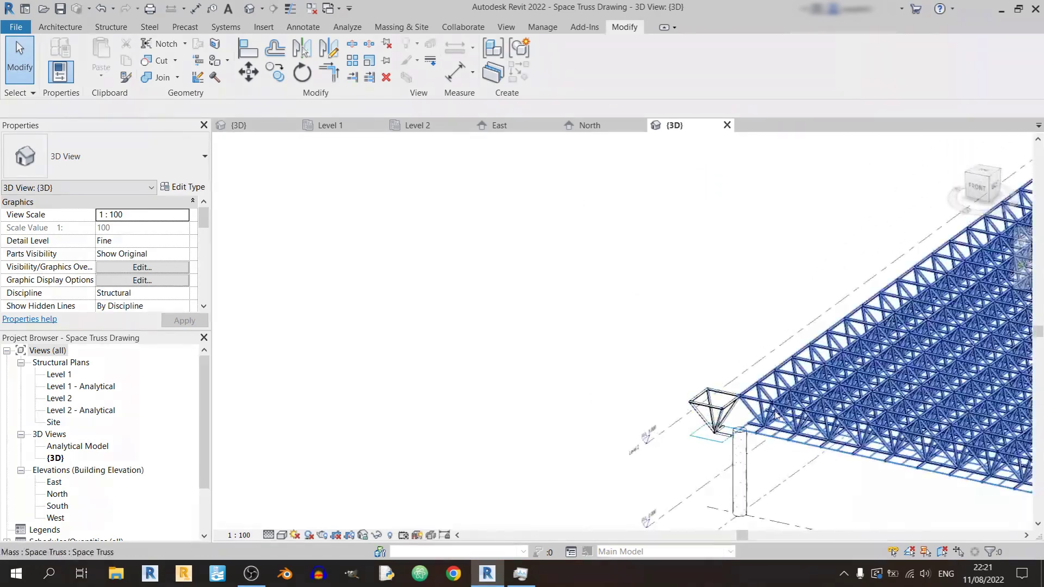
- Switch to the Edge Space Truss Panel family and save a copy of it as Edge Space Truss Panel (2)
{"action": "left_click", "coordinate": [238, 125]}
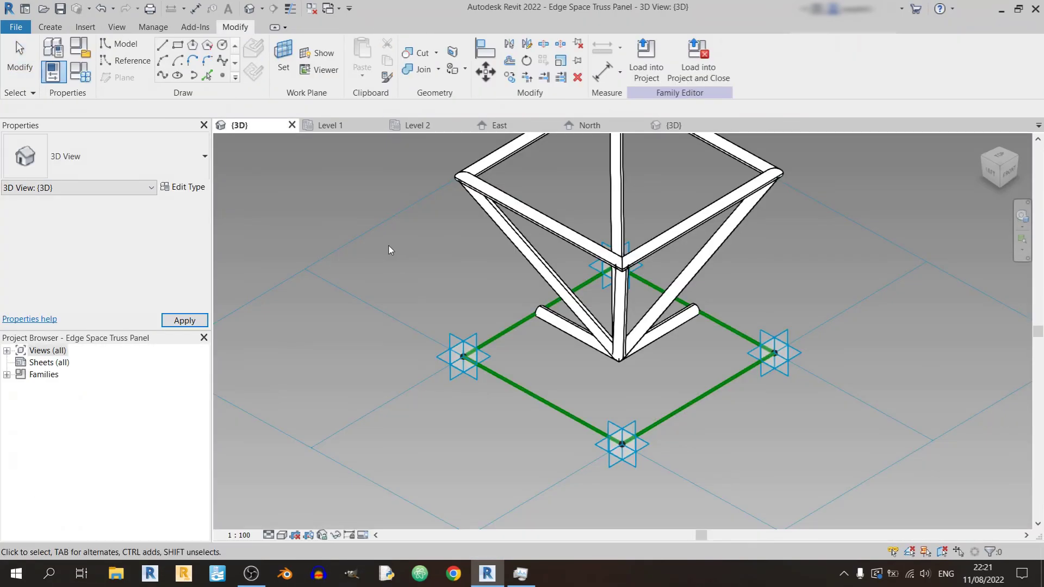
{"action": "scroll", "coordinate": [457, 267], "scroll_direction": "down", "scroll_amount": 2}
{"action": "middle_click_drag", "start_coordinate": [456, 267], "coordinate": [483, 350]}
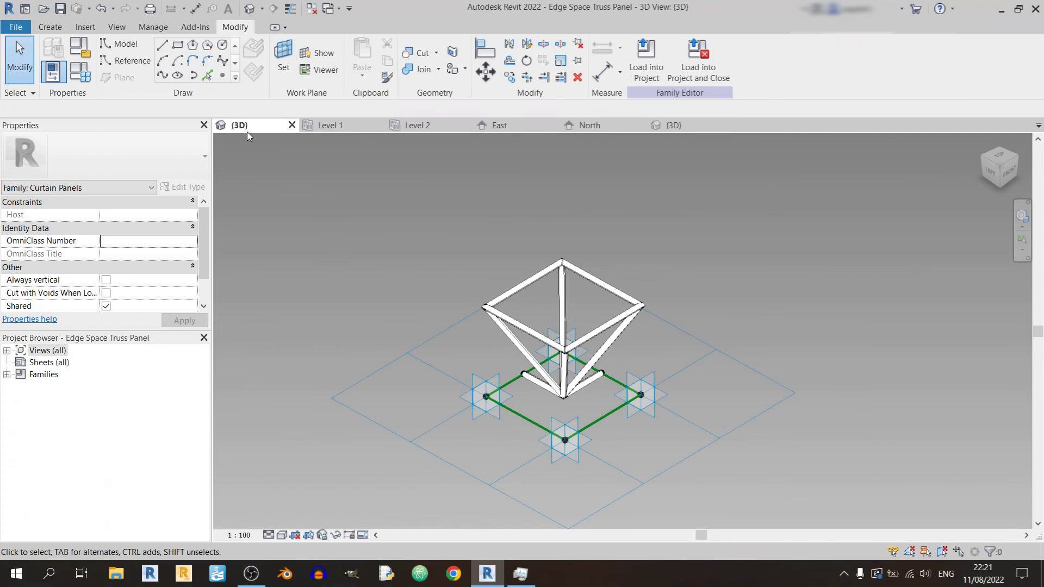
{"action": "left_click", "coordinate": [16, 28]}
{"action": "mouse_move", "coordinate": [79, 201]}
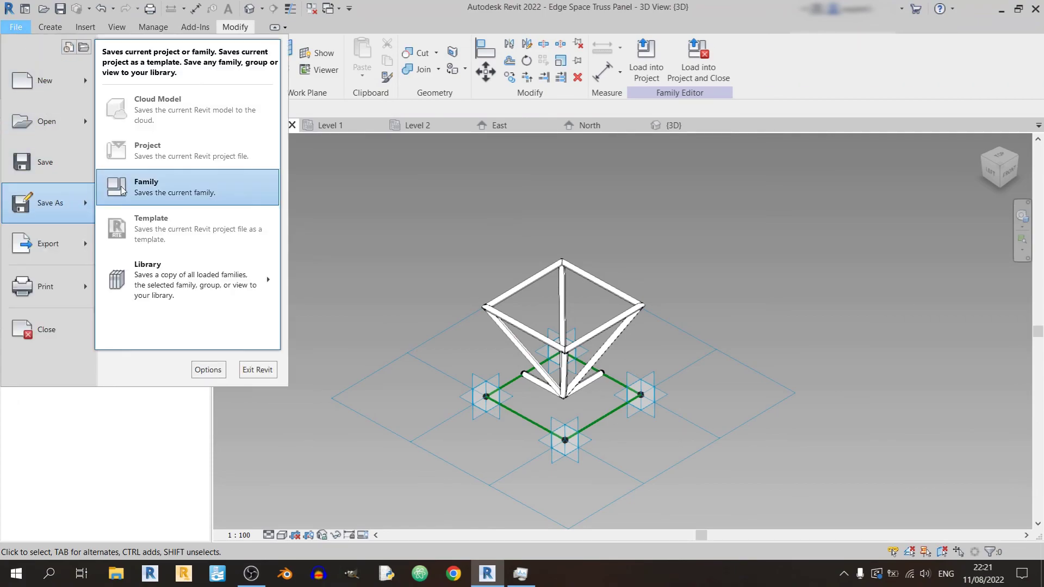
{"action": "left_click", "coordinate": [166, 186]}
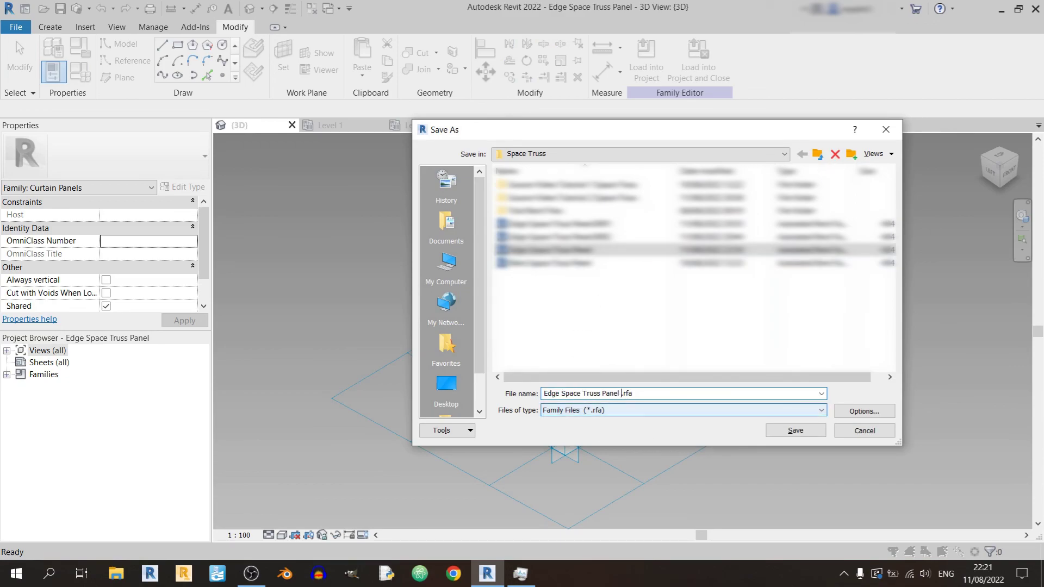
{"action": "key", "text": "Return"}
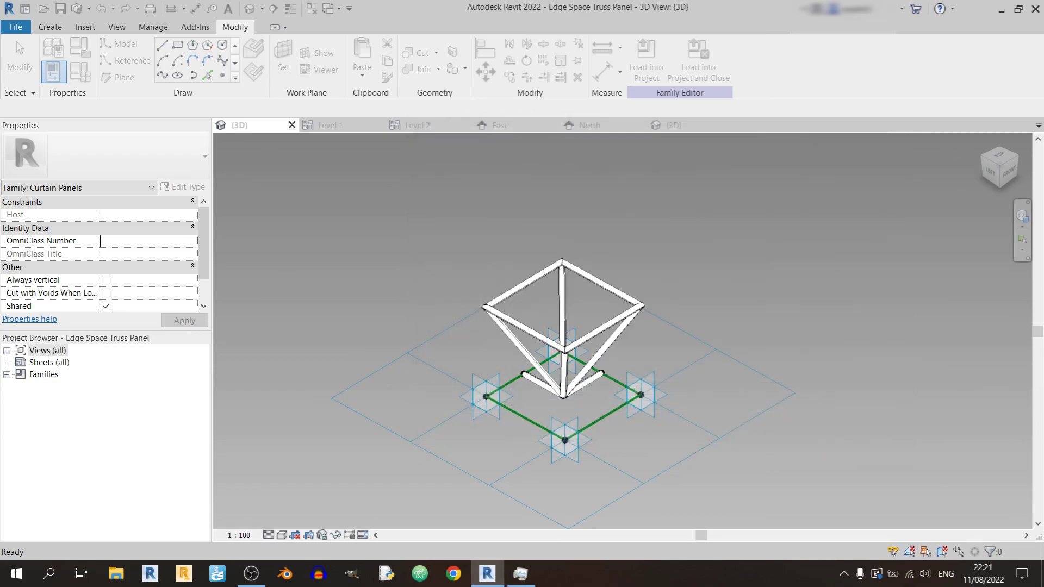
- Examine in the project's 3D view how the corner truss panel's bottom members meet the main space truss
{"action": "left_click", "coordinate": [698, 128]}
{"action": "scroll", "coordinate": [679, 426], "scroll_direction": "up", "scroll_amount": 6}
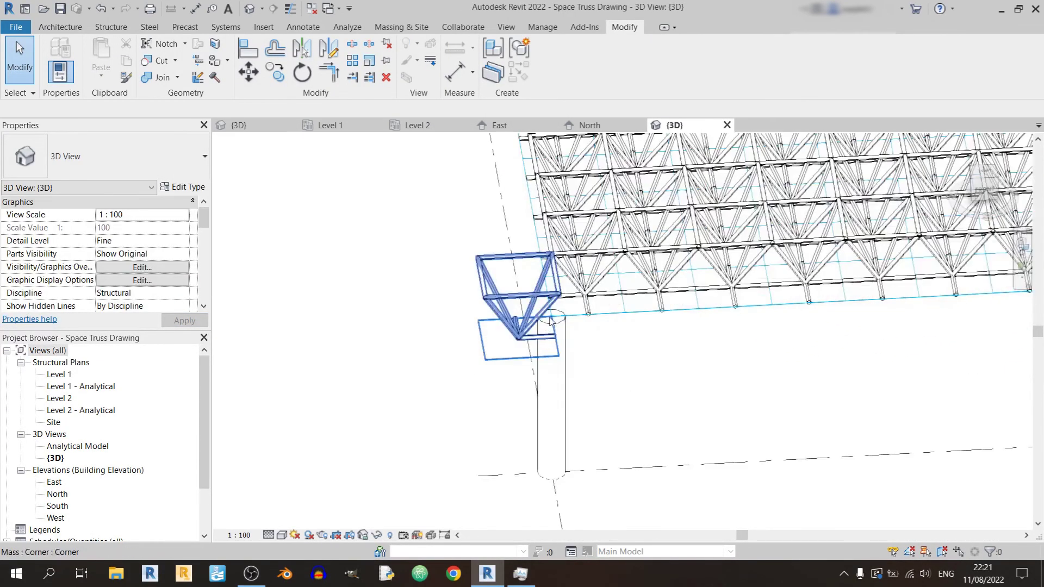
{"action": "middle_click_drag", "start_coordinate": [648, 333], "coordinate": [579, 338], "text": "shift"}
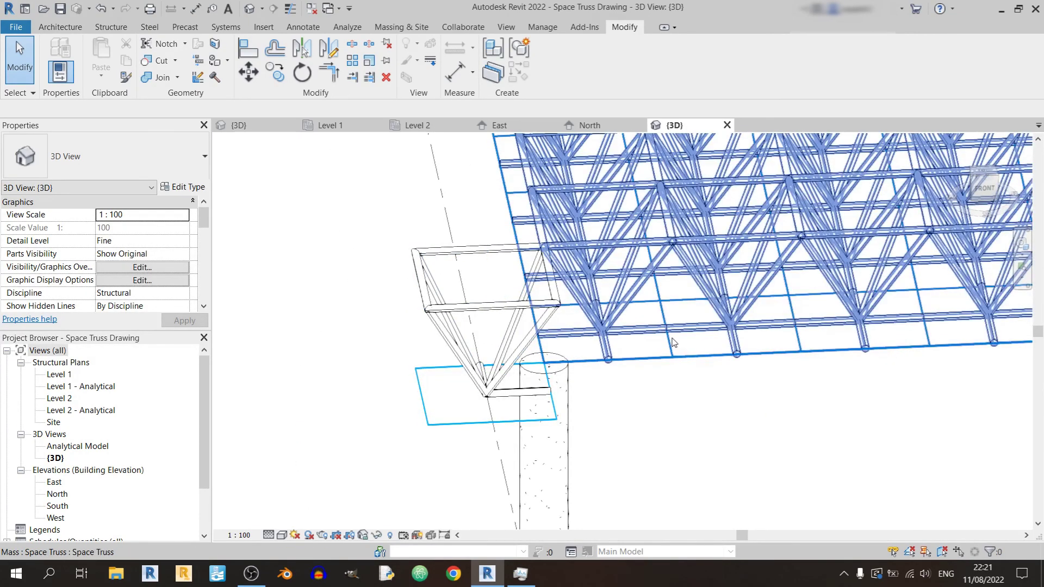
{"action": "middle_click_drag", "start_coordinate": [581, 337], "coordinate": [624, 390], "text": "shift"}
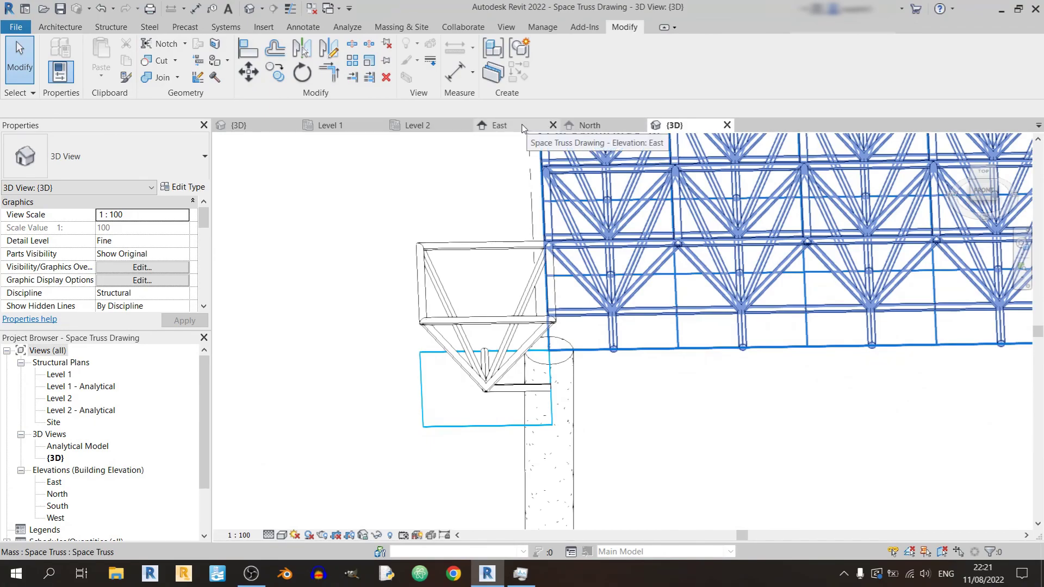
{"action": "middle_click_drag", "start_coordinate": [600, 282], "coordinate": [546, 193], "text": "shift"}
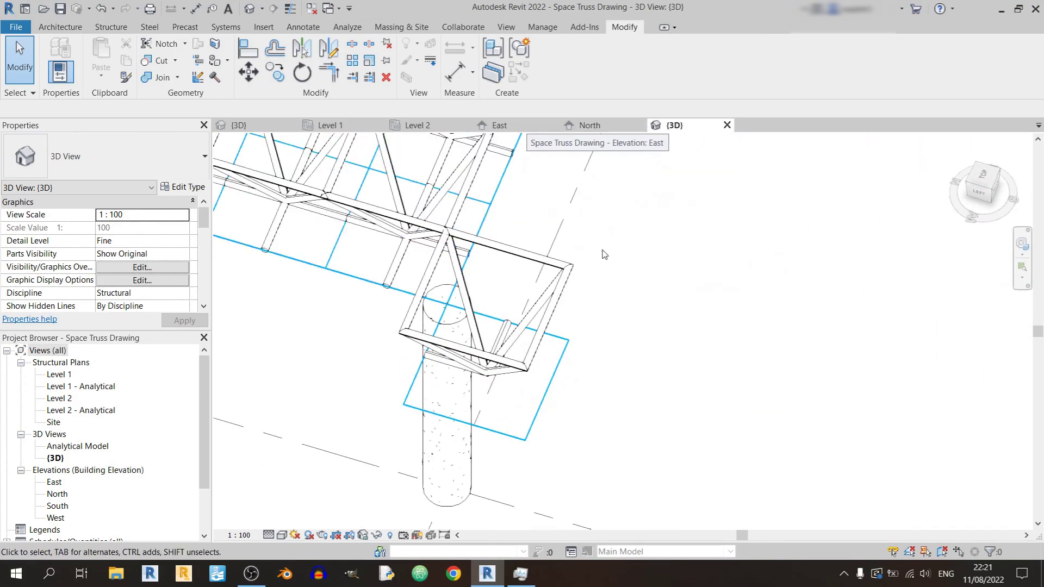
- Return to the Edge Space Truss Panel (2) family and dissolve the bottom chord form that runs from the apex to the base edge
{"action": "left_click", "coordinate": [263, 122]}
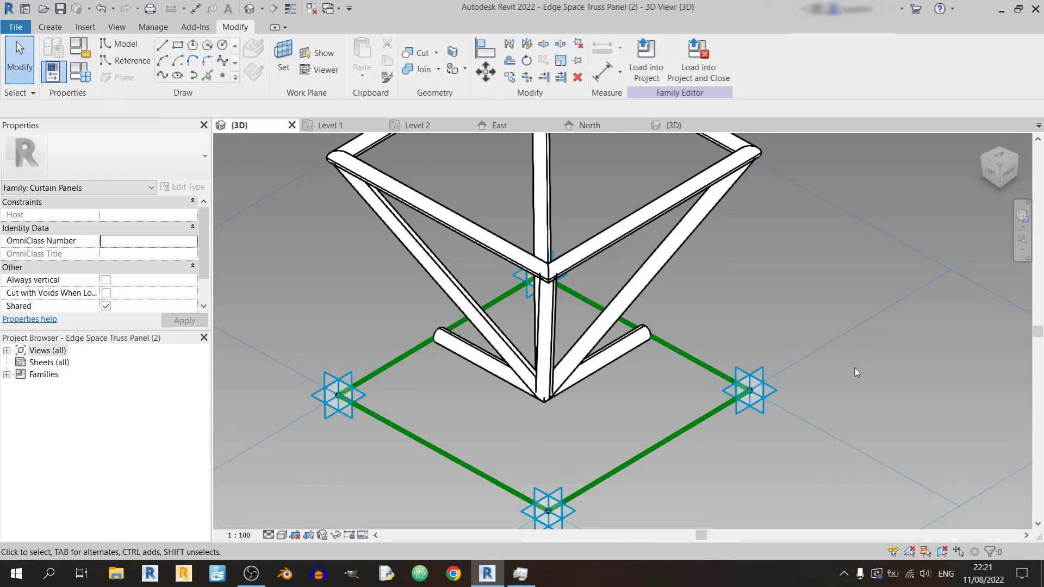
{"action": "middle_click_drag", "start_coordinate": [855, 367], "coordinate": [661, 330], "text": "shift"}
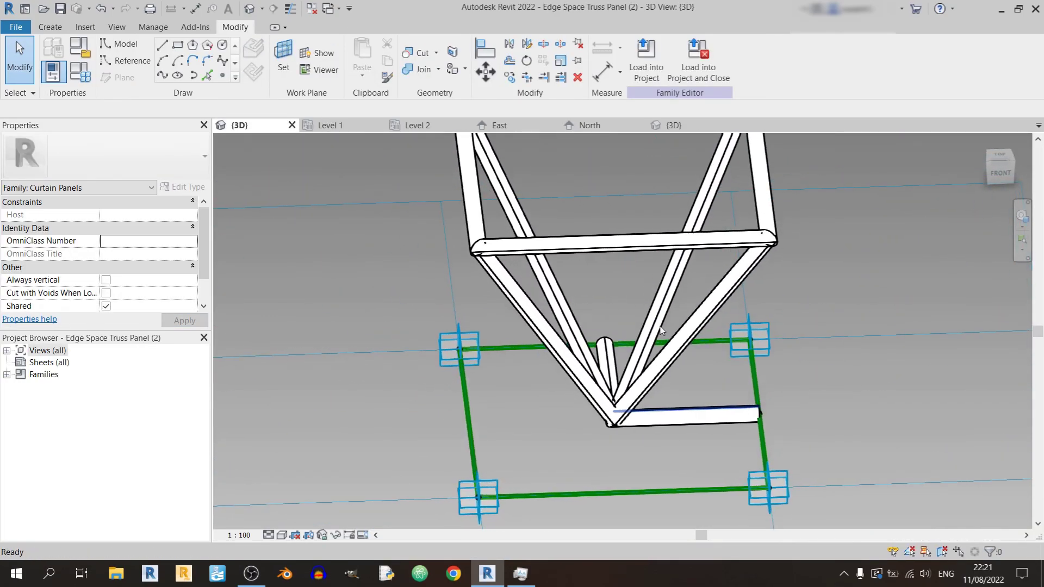
{"action": "left_click", "coordinate": [691, 418]}
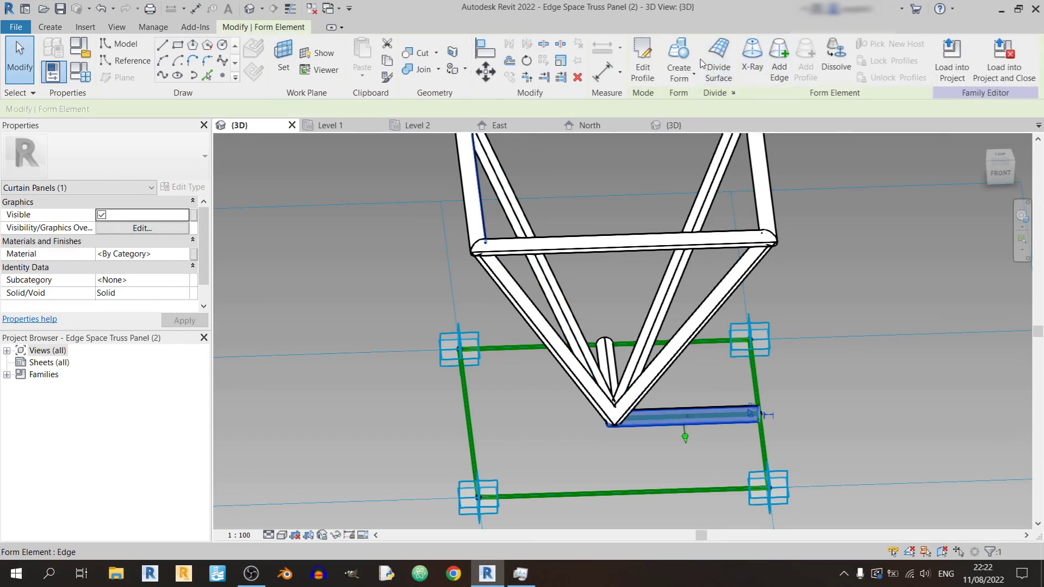
{"action": "left_click", "coordinate": [834, 64]}
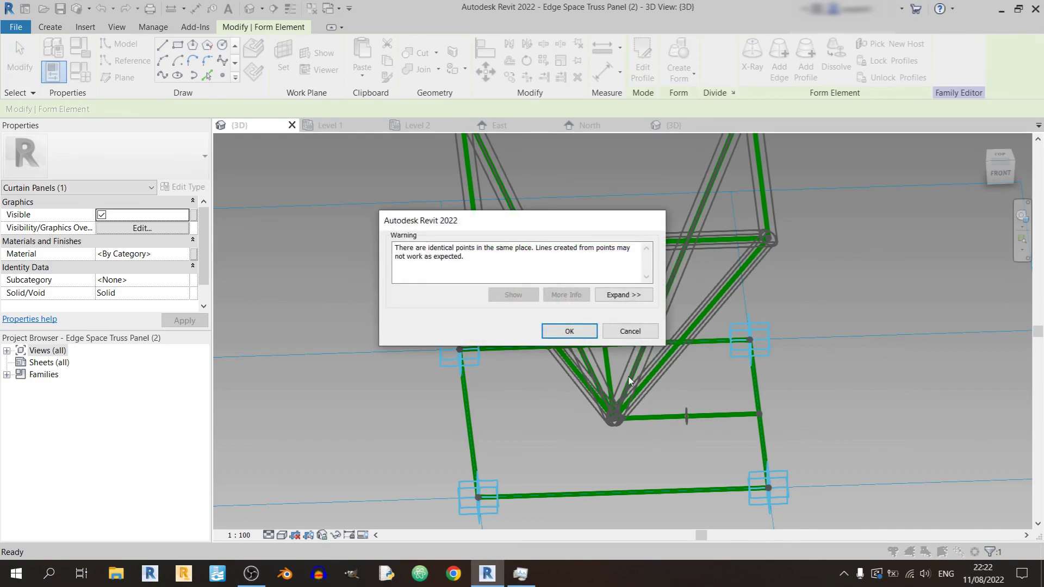
{"action": "left_click", "coordinate": [589, 336]}
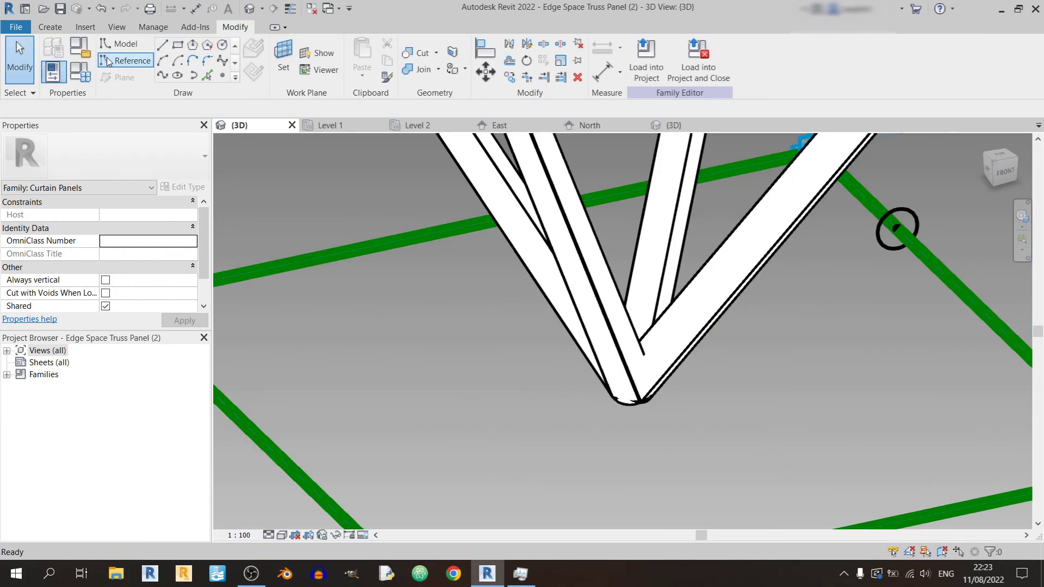
- Draw a reference line across the panel base between the midpoints of two opposite edges
{"action": "left_click", "coordinate": [108, 61]}
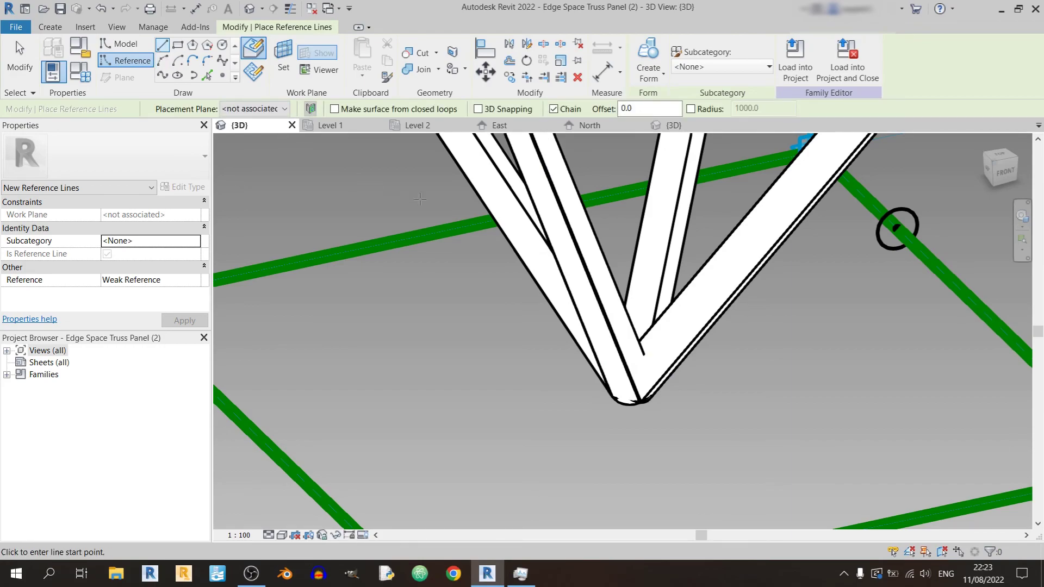
{"action": "scroll", "coordinate": [544, 408], "scroll_direction": "down", "scroll_amount": 2}
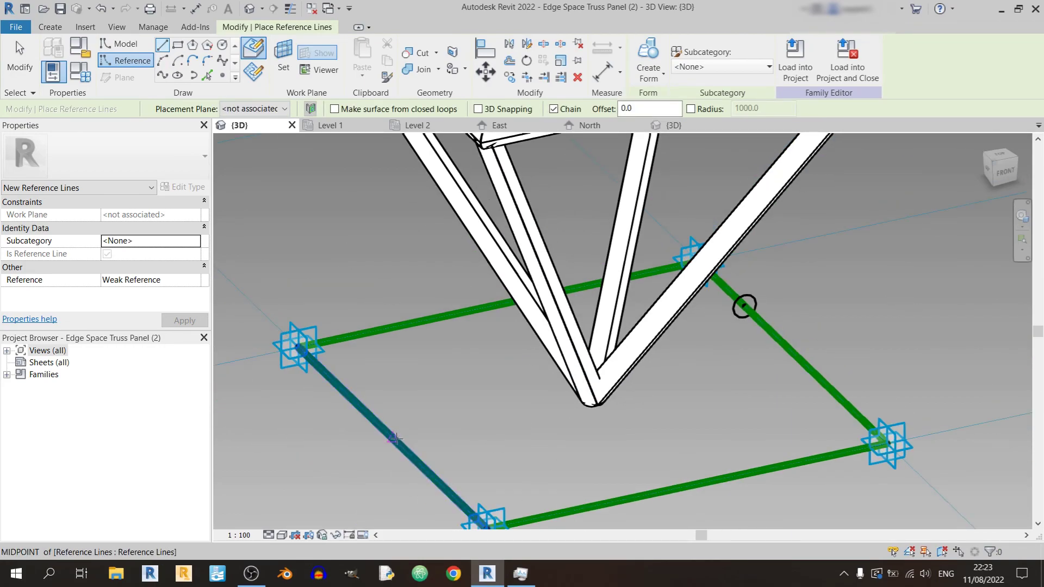
{"action": "left_click", "coordinate": [395, 438]}
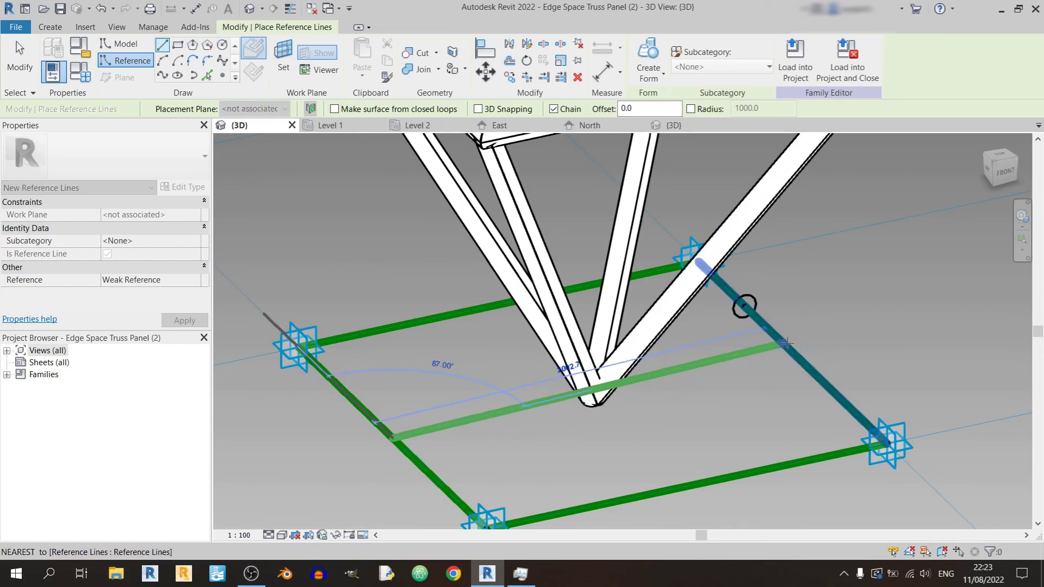
{"action": "left_click", "coordinate": [794, 354]}
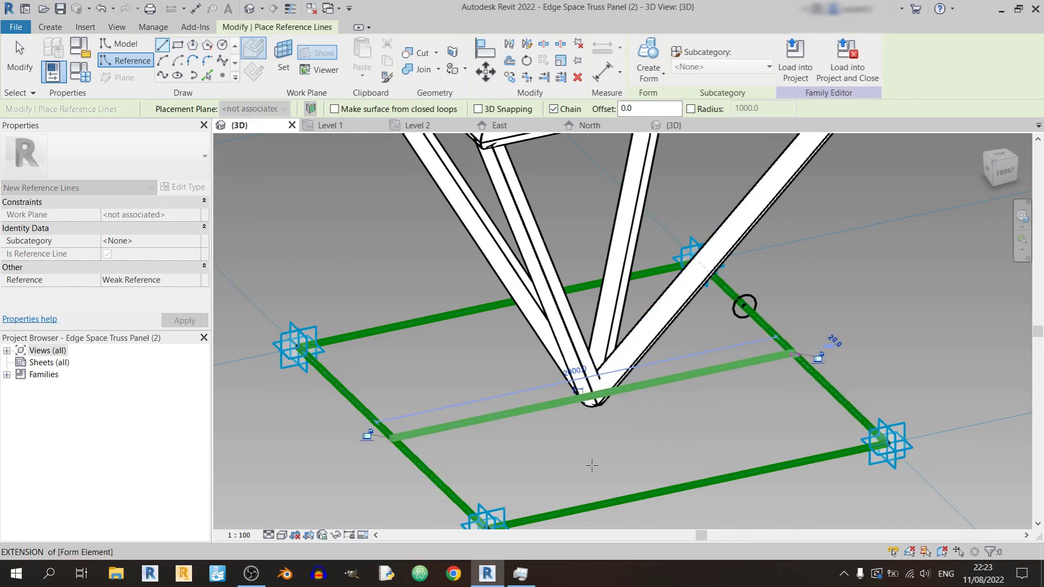
{"action": "middle_click_drag", "start_coordinate": [435, 419], "coordinate": [625, 429], "text": "shift"}
{"action": "key", "text": "Escape"}
- Draw a second reference line from the adjacent base edge's midpoint to the truss apex at the panel centre
{"action": "middle_click_drag", "start_coordinate": [482, 422], "coordinate": [819, 256]}
{"action": "left_click", "coordinate": [750, 373]}
{"action": "left_click", "coordinate": [631, 286]}
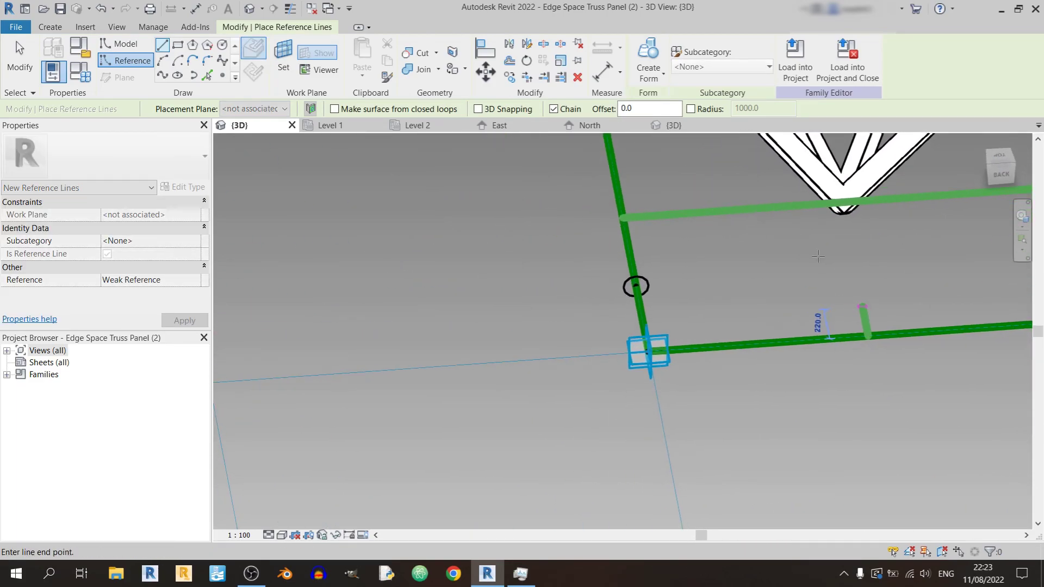
{"action": "left_click", "coordinate": [843, 213]}
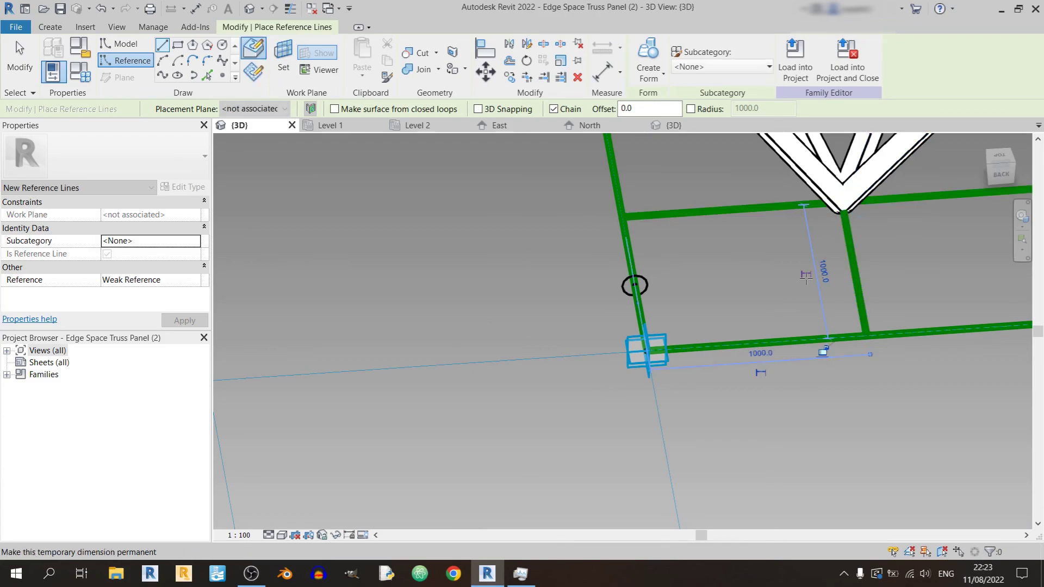
{"action": "key", "text": "Escape"}
{"action": "key", "text": "Escape"}
- Rehost the profile circle's reference point from the base edge to the long reference line across the panel
{"action": "scroll", "coordinate": [788, 276], "scroll_direction": "down", "scroll_amount": 3}
{"action": "mouse_move", "coordinate": [750, 293]}
{"action": "middle_mouse_down", "text": "shift"}
{"action": "mouse_move", "coordinate": [849, 272]}
{"action": "mouse_move", "coordinate": [736, 285]}
{"action": "middle_mouse_up", "text": "shift"}
{"action": "scroll", "coordinate": [880, 291], "scroll_direction": "up", "scroll_amount": 4}
{"action": "left_click", "coordinate": [777, 335]}
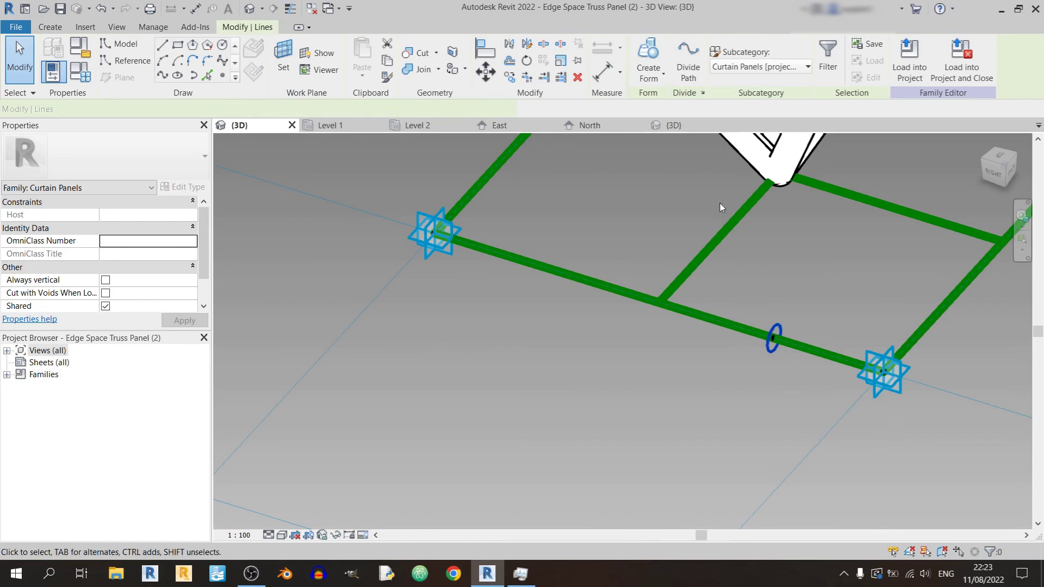
{"action": "left_click", "coordinate": [755, 370]}
{"action": "scroll", "coordinate": [755, 370], "scroll_direction": "up", "scroll_amount": 3}
{"action": "left_click", "coordinate": [795, 307]}
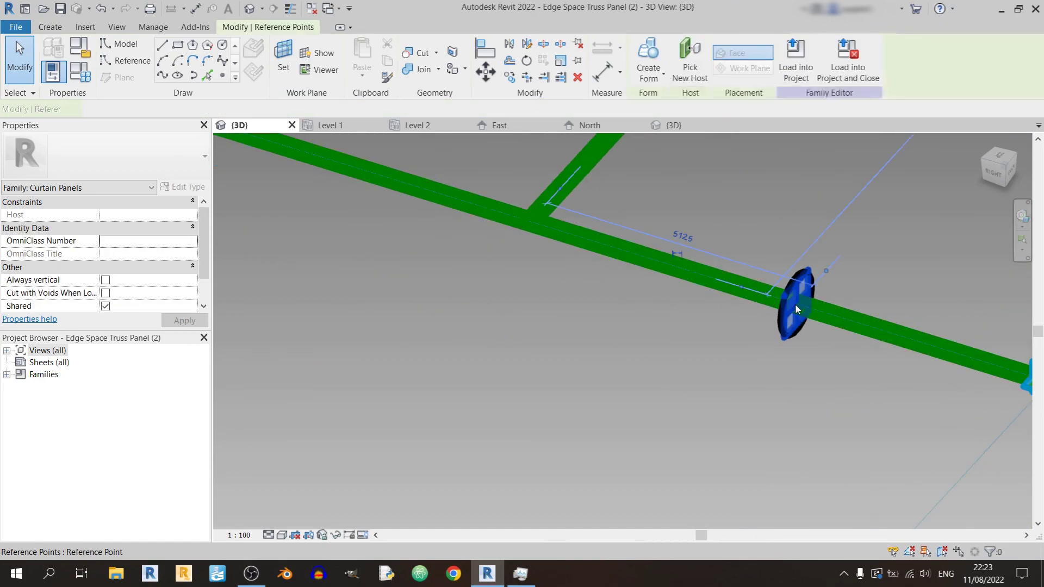
{"action": "scroll", "coordinate": [794, 295], "scroll_direction": "down", "scroll_amount": 5}
{"action": "left_click", "coordinate": [690, 60]}
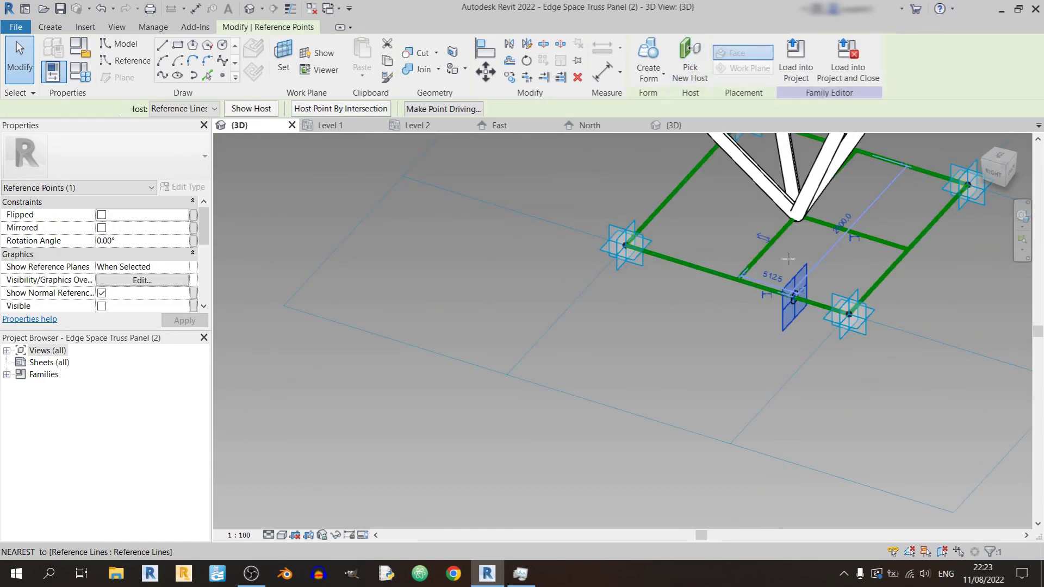
{"action": "scroll", "coordinate": [788, 251], "scroll_direction": "up", "scroll_amount": 3}
{"action": "left_click", "coordinate": [788, 251]}
{"action": "middle_click_drag", "start_coordinate": [857, 264], "coordinate": [765, 372]}
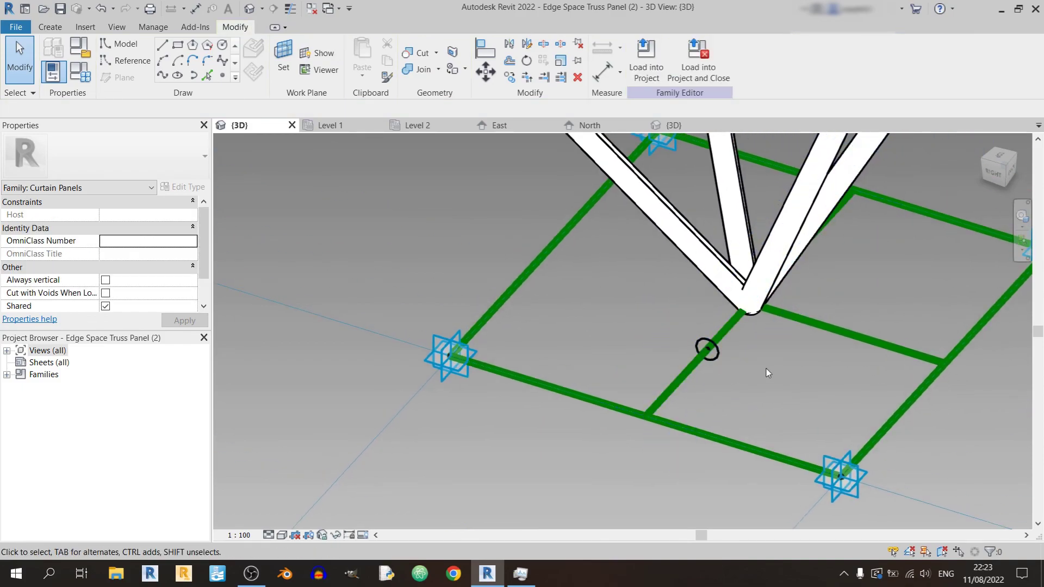
- Try to create a form from the profile circle together with both reference lines
{"action": "left_click", "coordinate": [728, 379]}
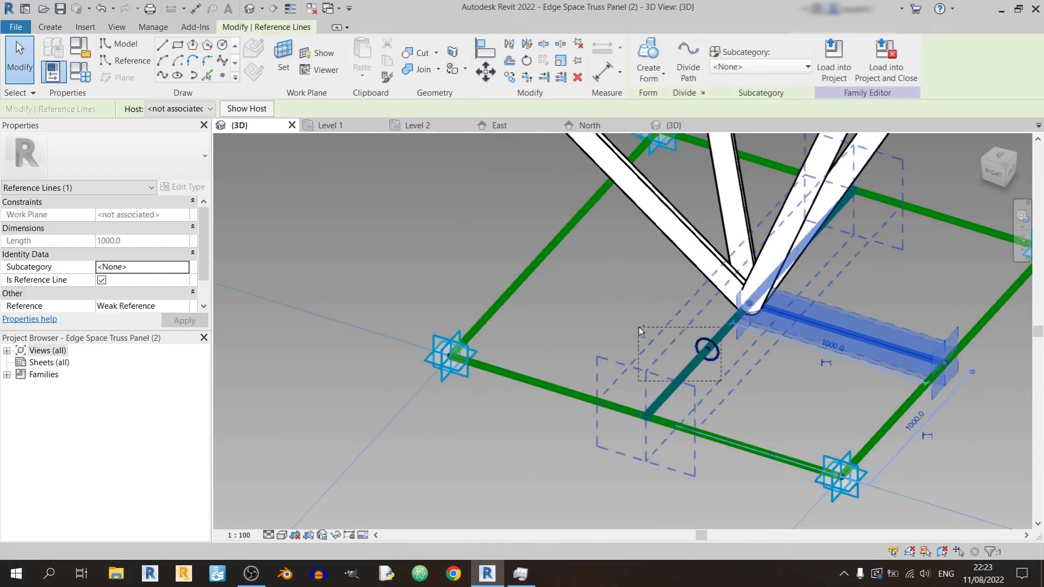
{"action": "left_click_drag", "start_coordinate": [721, 381], "coordinate": [637, 327], "text": "ctrl"}
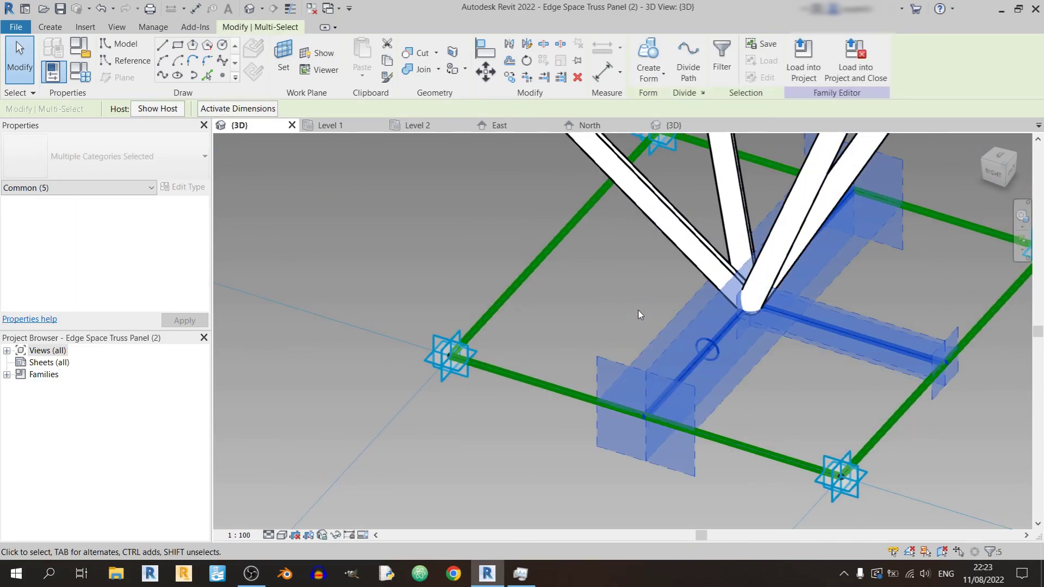
{"action": "left_click", "coordinate": [647, 49]}
{"action": "key", "text": "ctrl+z"}
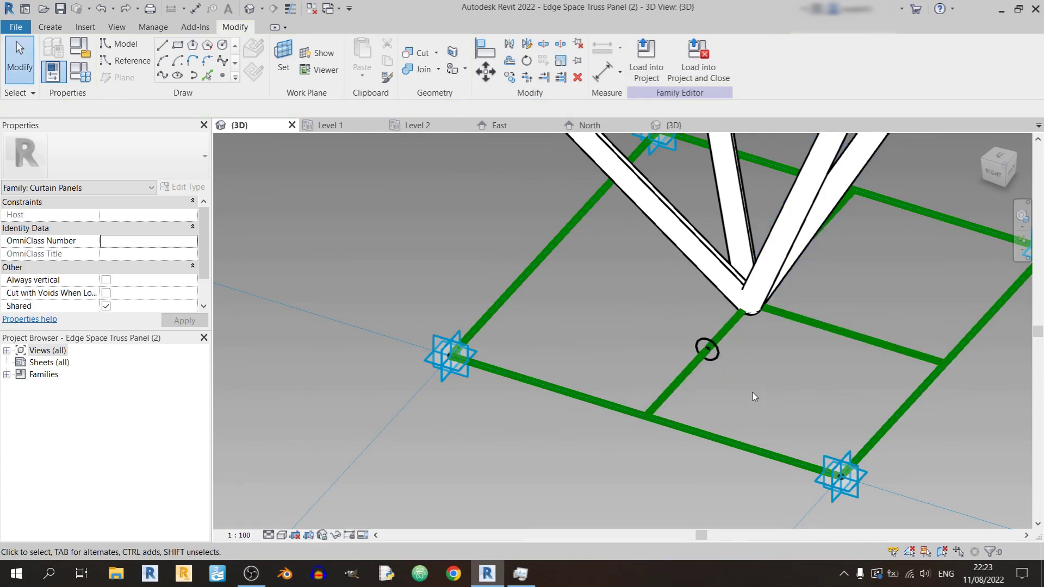
- Copy the profile circle and its reference point along the long reference line
{"action": "left_click_drag", "start_coordinate": [763, 401], "coordinate": [679, 339]}
{"action": "left_click", "coordinate": [770, 370]}
{"action": "scroll", "coordinate": [771, 370], "scroll_direction": "up", "scroll_amount": 3}
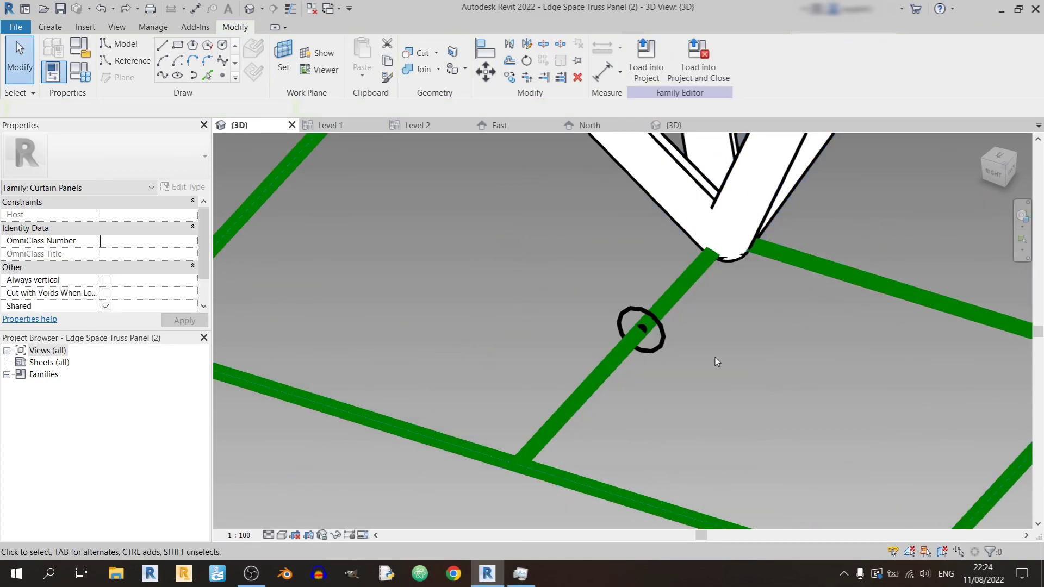
{"action": "left_click", "coordinate": [644, 331]}
{"action": "key", "text": "Escape"}
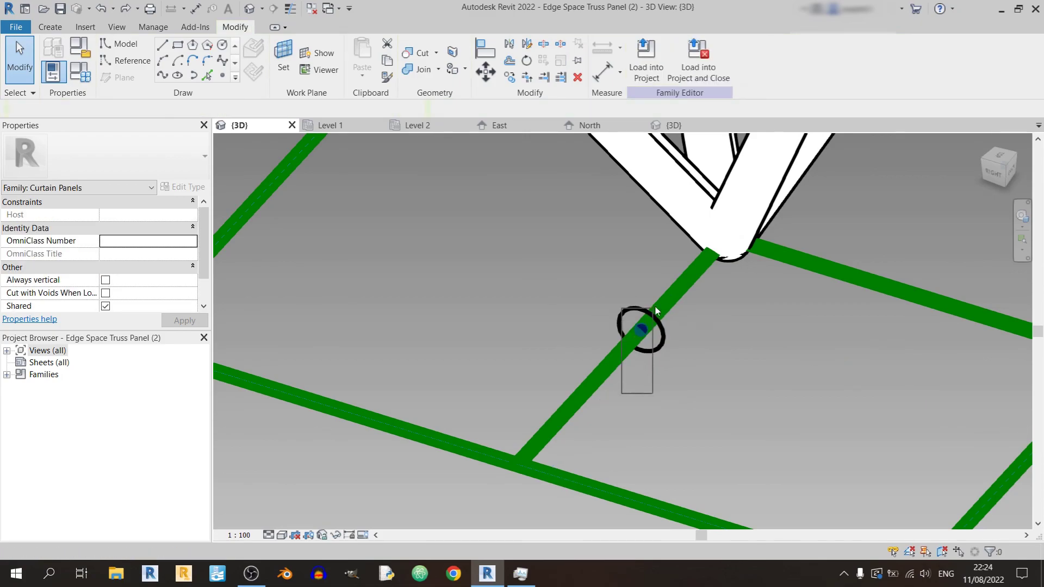
{"action": "left_click", "coordinate": [655, 305]}
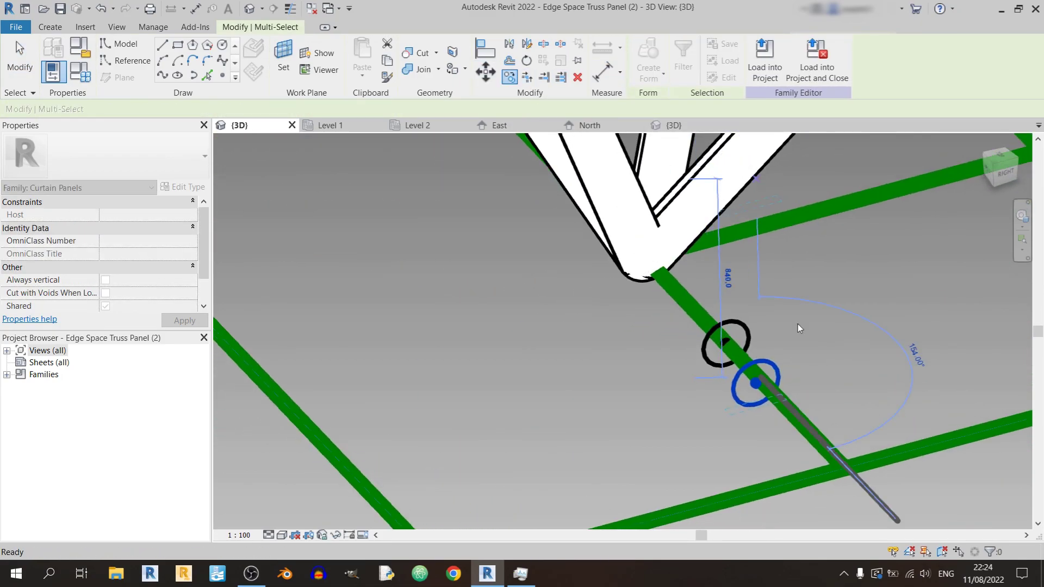
{"action": "key", "text": "Escape"}
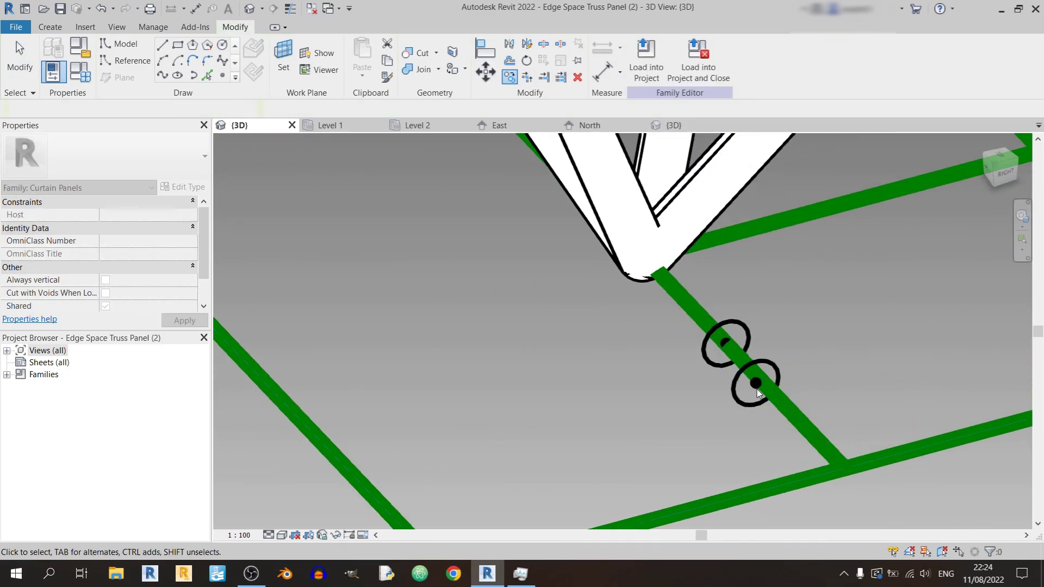
- Rehost the copied circle's reference point to the shorter reference line between the apex and the base edge
{"action": "left_click", "coordinate": [757, 388]}
{"action": "left_click", "coordinate": [690, 64]}
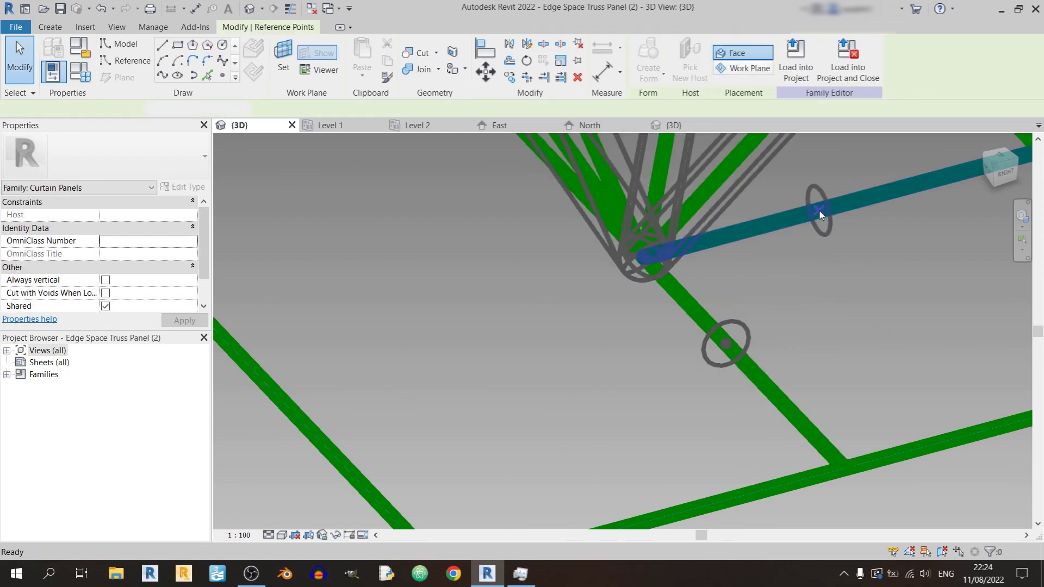
{"action": "left_click", "coordinate": [818, 210]}
- Create the two bottom chord forms, each from a profile circle and the reference line that hosts it
{"action": "scroll", "coordinate": [761, 352], "scroll_direction": "down", "scroll_amount": 2}
{"action": "left_click_drag", "start_coordinate": [771, 336], "coordinate": [707, 367]}
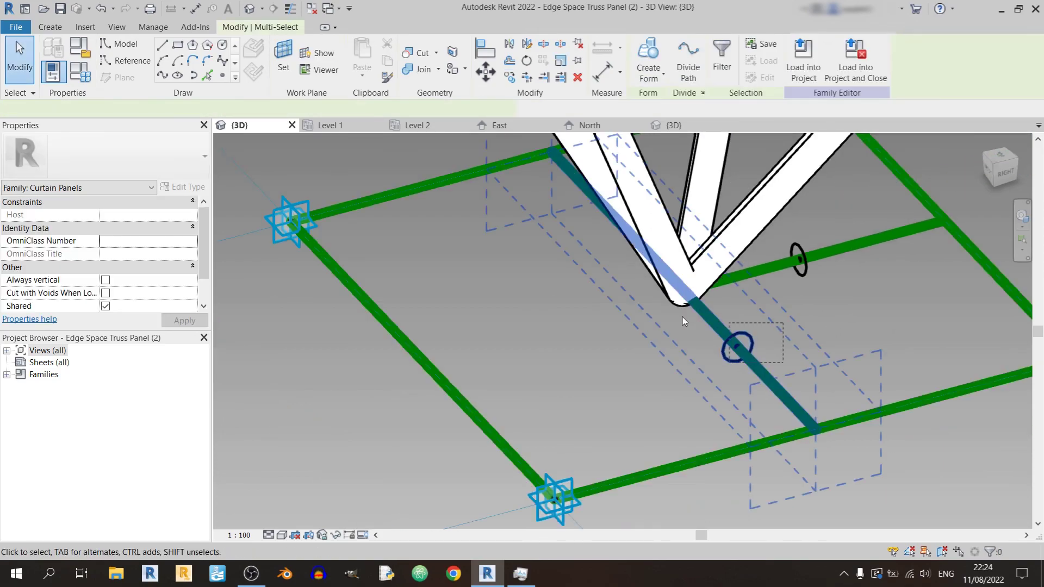
{"action": "left_click", "coordinate": [649, 59]}
{"action": "left_click", "coordinate": [826, 254]}
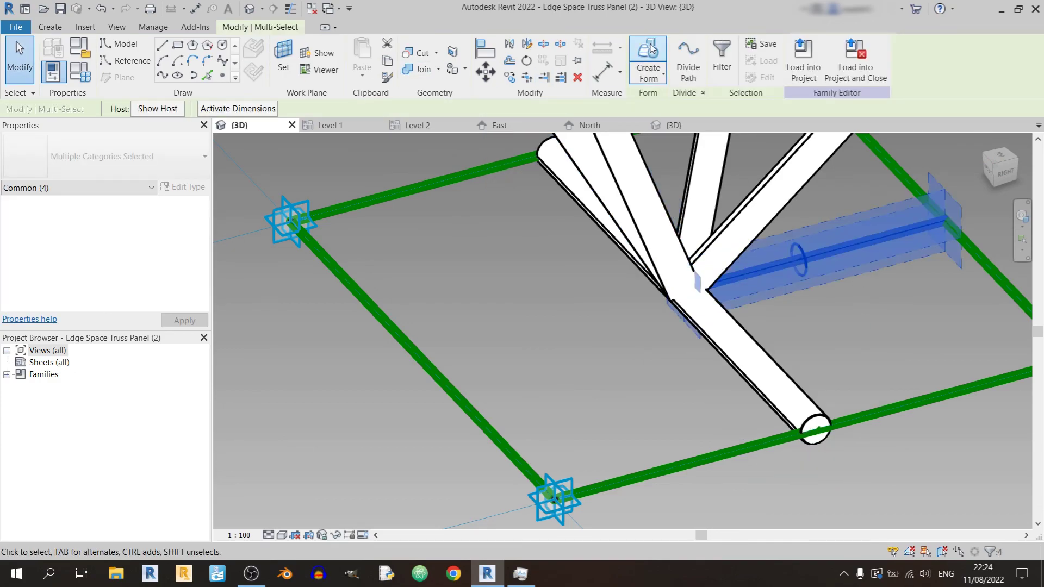
{"action": "left_click", "coordinate": [649, 60]}
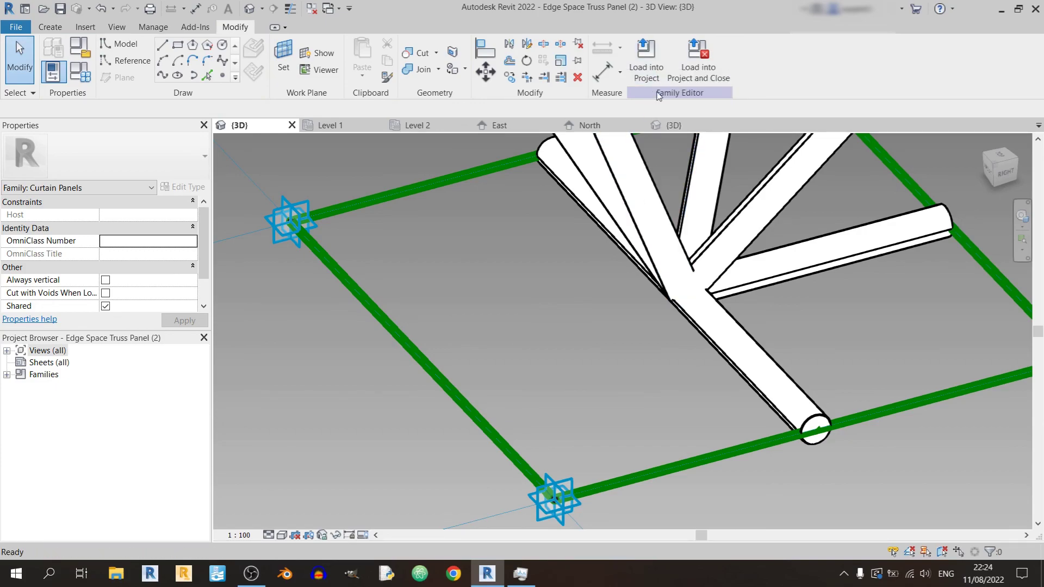
- Return to the Space Truss Drawing project and start an in-place mass named "Edge 2" in the Level 2 plan
{"action": "left_click", "coordinate": [674, 127]}
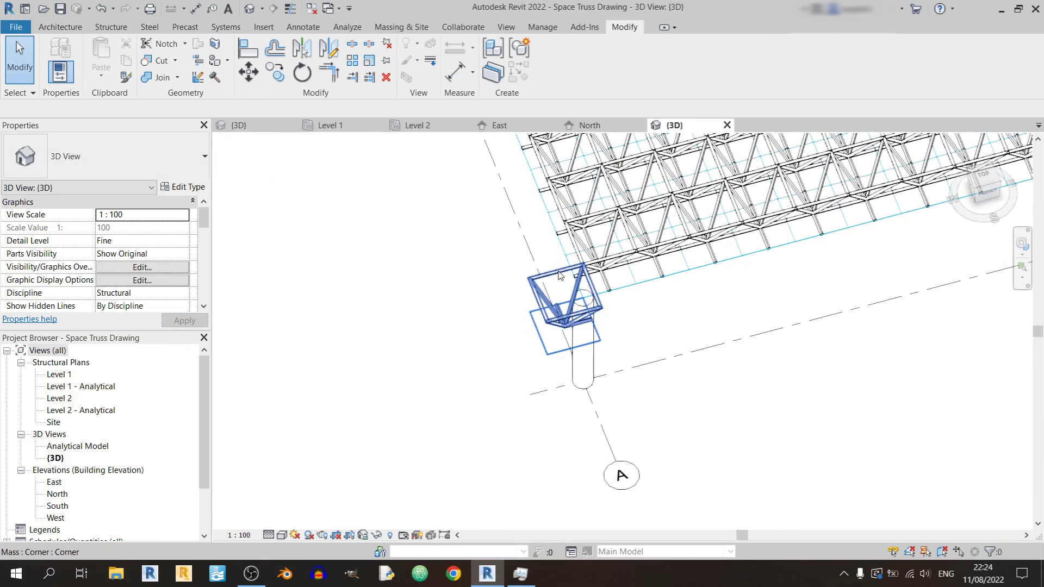
{"action": "mouse_move", "coordinate": [560, 275]}
{"action": "middle_mouse_down", "text": "shift"}
{"action": "mouse_move", "coordinate": [636, 305]}
{"action": "mouse_move", "coordinate": [564, 284]}
{"action": "middle_mouse_up", "text": "shift"}
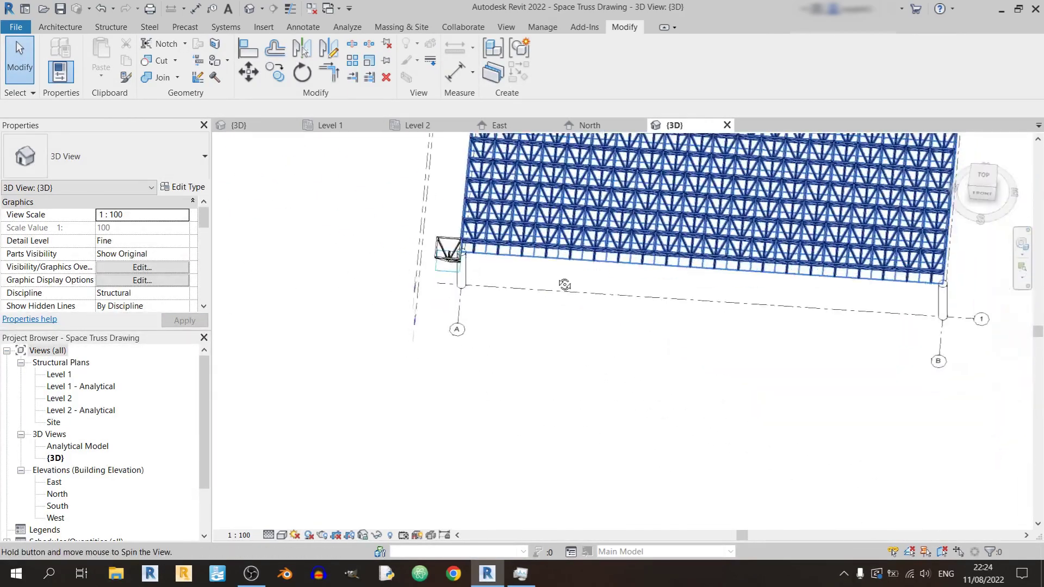
{"action": "left_click", "coordinate": [420, 126]}
{"action": "scroll", "coordinate": [689, 307], "scroll_direction": "down", "scroll_amount": 2}
{"action": "middle_click_drag", "start_coordinate": [706, 299], "coordinate": [601, 291]}
{"action": "scroll", "coordinate": [588, 283], "scroll_direction": "down", "scroll_amount": 2}
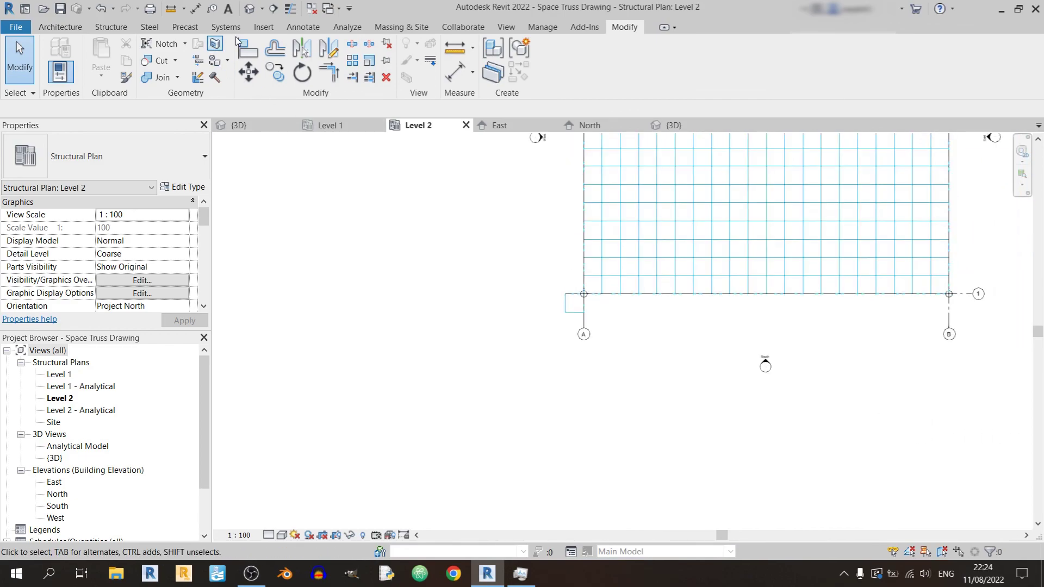
{"action": "left_click", "coordinate": [402, 27]}
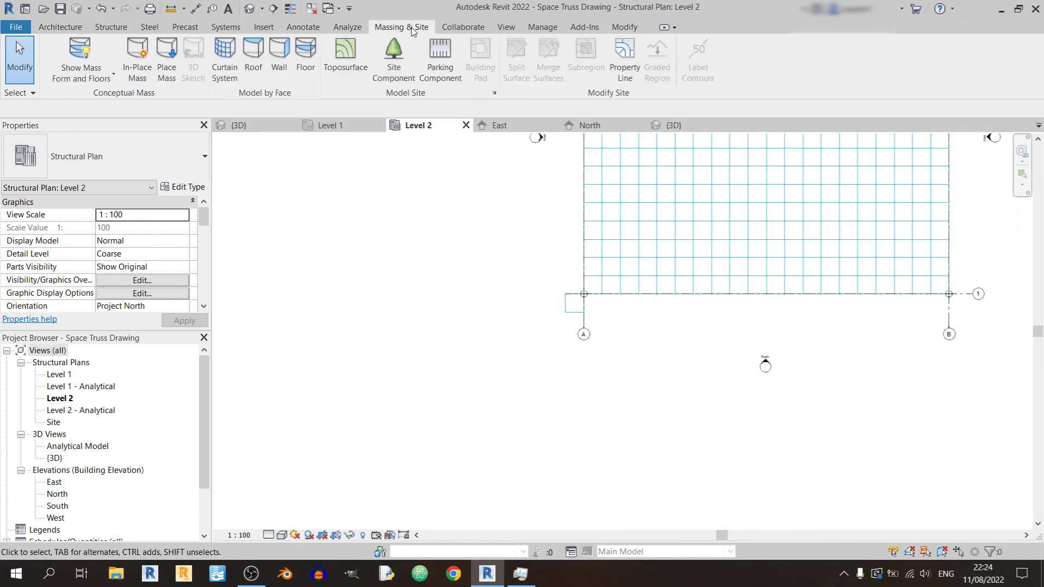
{"action": "left_click", "coordinate": [137, 59]}
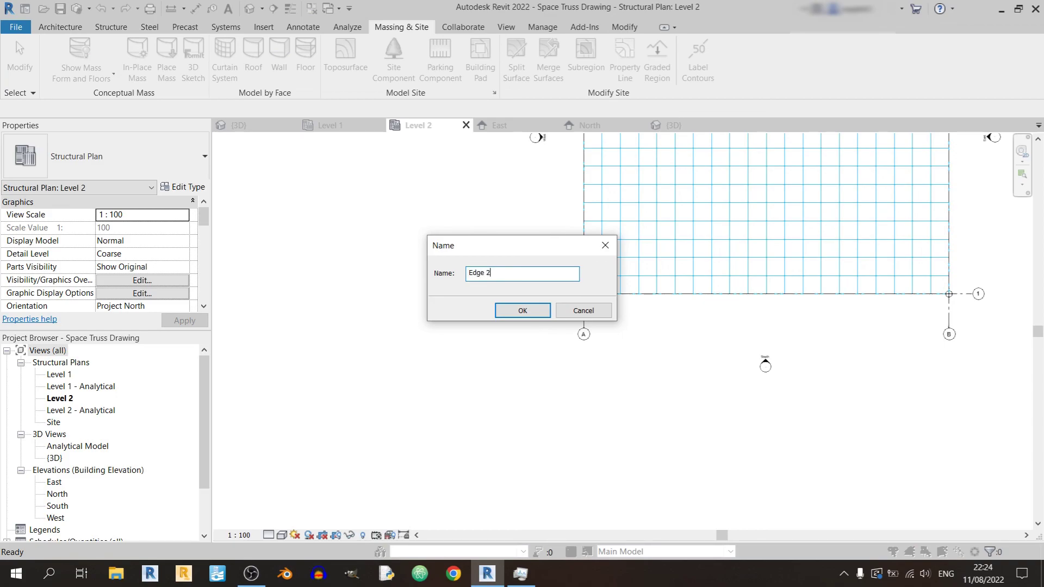
{"action": "type", "text": "Edge 2"}
{"action": "left_click", "coordinate": [522, 310]}
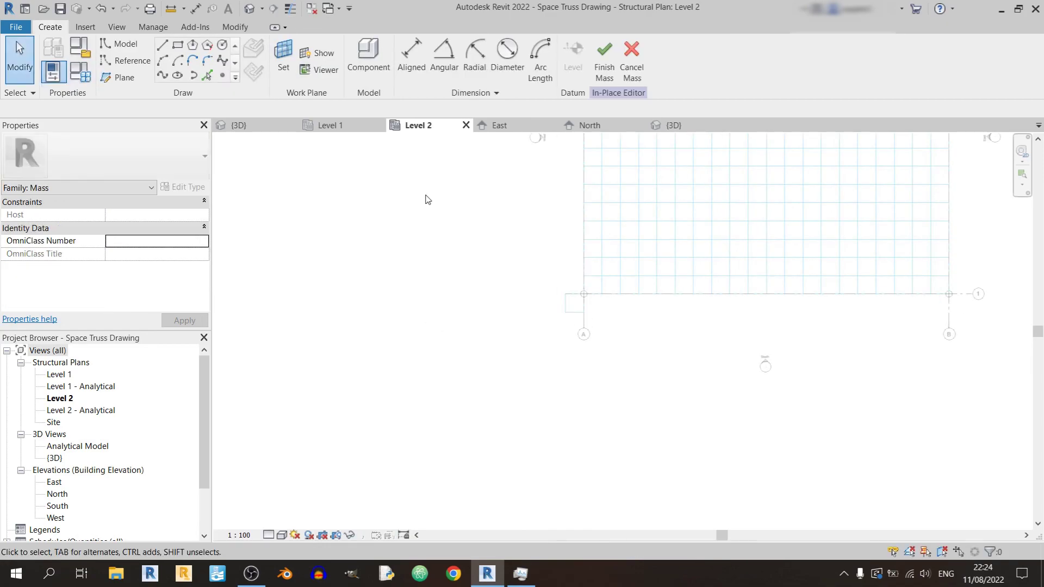
- Draw a model-line rectangle about 40 m long below grid line 1, from column A to grid B
{"action": "left_click", "coordinate": [126, 44]}
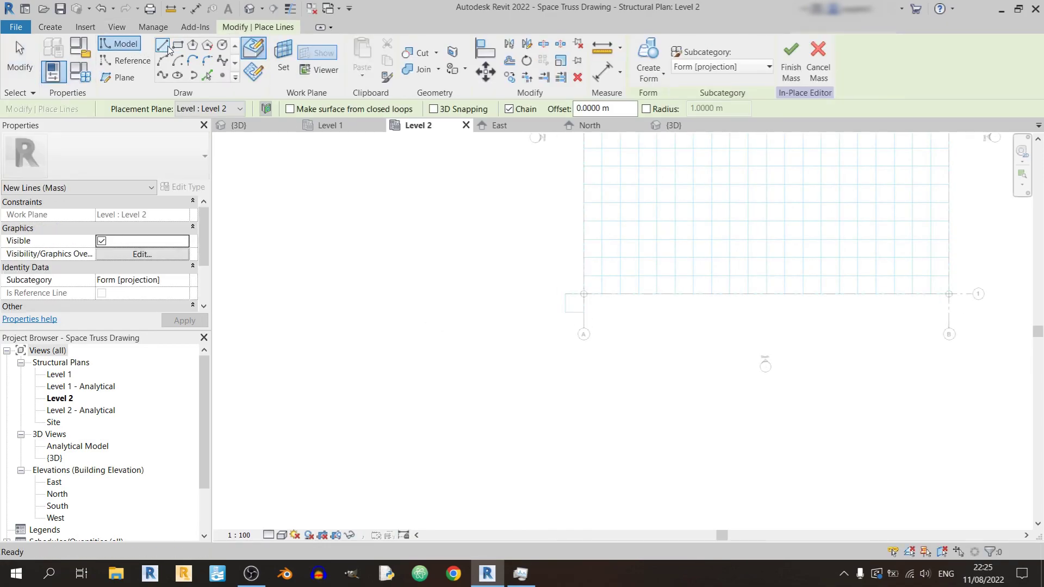
{"action": "left_click", "coordinate": [177, 45]}
{"action": "scroll", "coordinate": [638, 293], "scroll_direction": "up", "scroll_amount": 3}
{"action": "scroll", "coordinate": [586, 306], "scroll_direction": "up", "scroll_amount": 3}
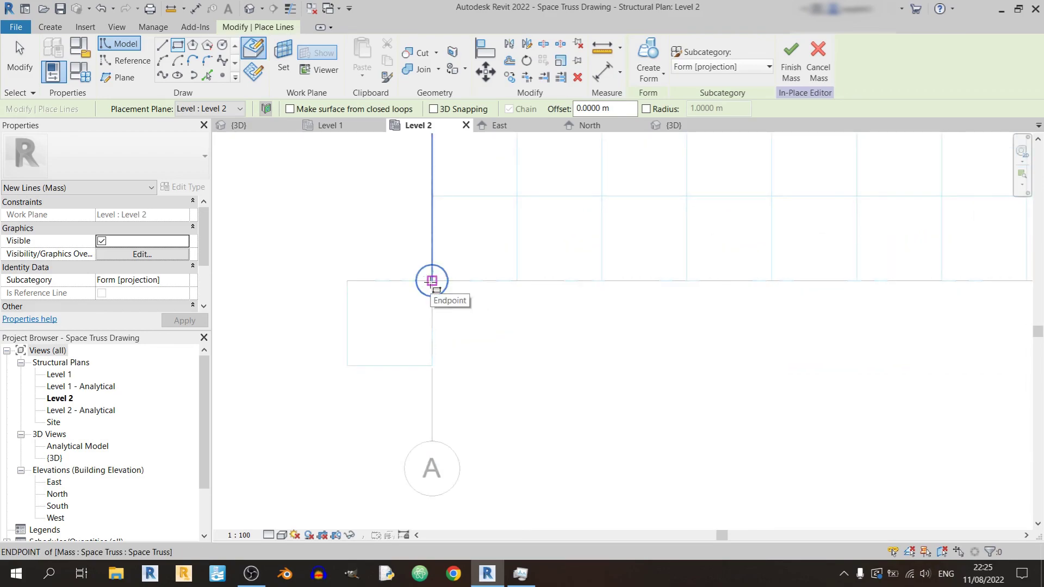
{"action": "left_click", "coordinate": [432, 280]}
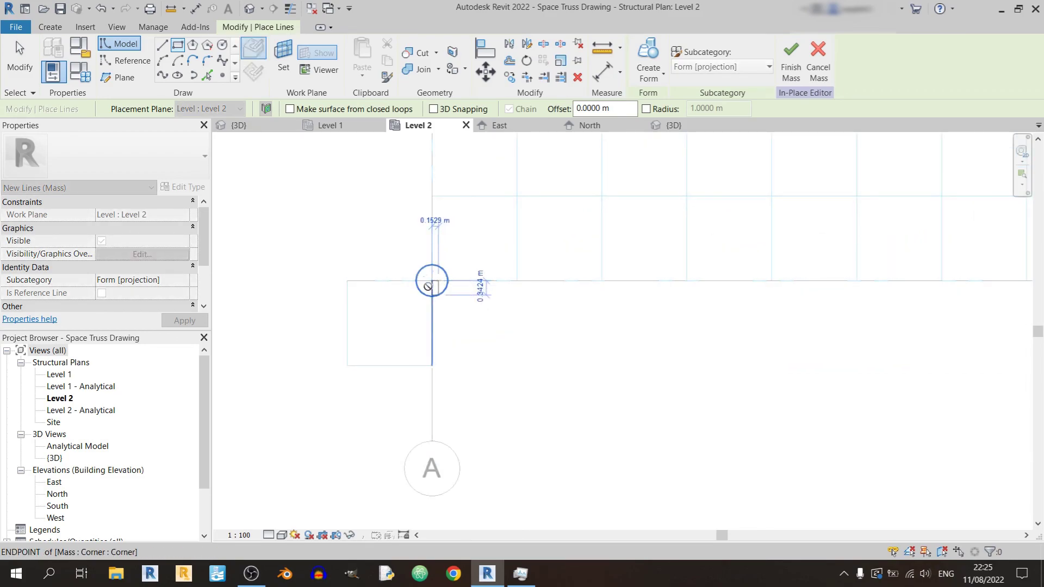
{"action": "scroll", "coordinate": [429, 279], "scroll_direction": "down", "scroll_amount": 1}
{"action": "scroll", "coordinate": [430, 279], "scroll_direction": "down", "scroll_amount": 2}
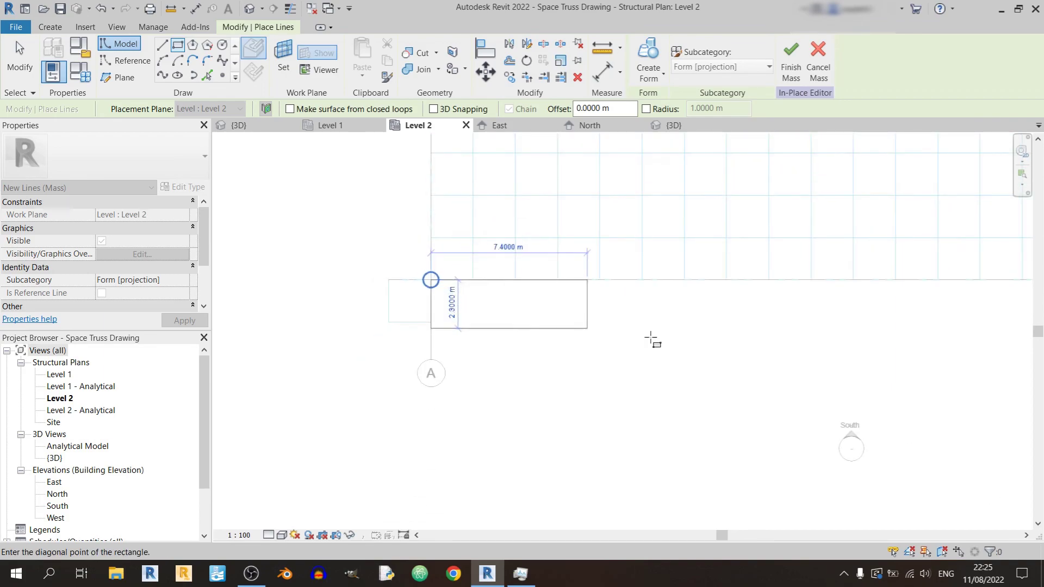
{"action": "middle_click_drag", "start_coordinate": [806, 342], "coordinate": [422, 321]}
{"action": "left_click", "coordinate": [884, 299]}
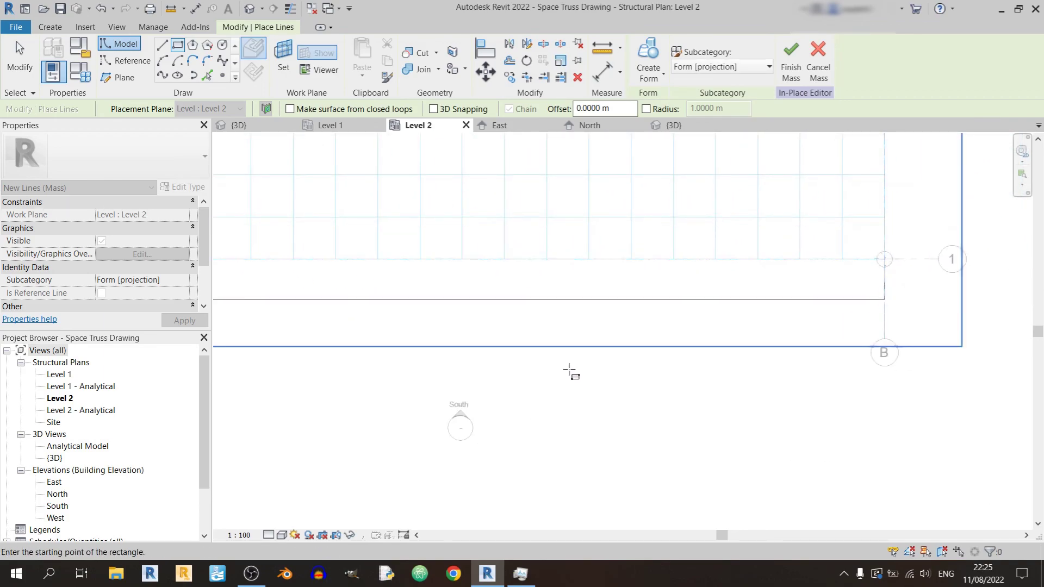
{"action": "key", "text": "Escape"}
- Set the distance between the rectangle's long lower line and grid line 1 to 2 m
{"action": "middle_click_drag", "start_coordinate": [365, 305], "coordinate": [870, 311]}
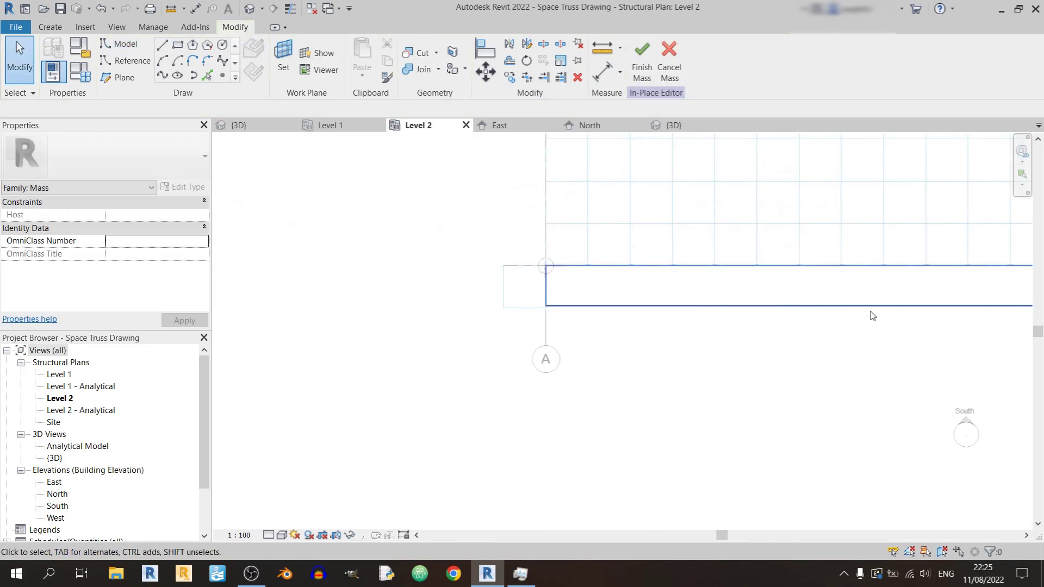
{"action": "left_click", "coordinate": [811, 306]}
{"action": "scroll", "coordinate": [652, 303], "scroll_direction": "up", "scroll_amount": 3}
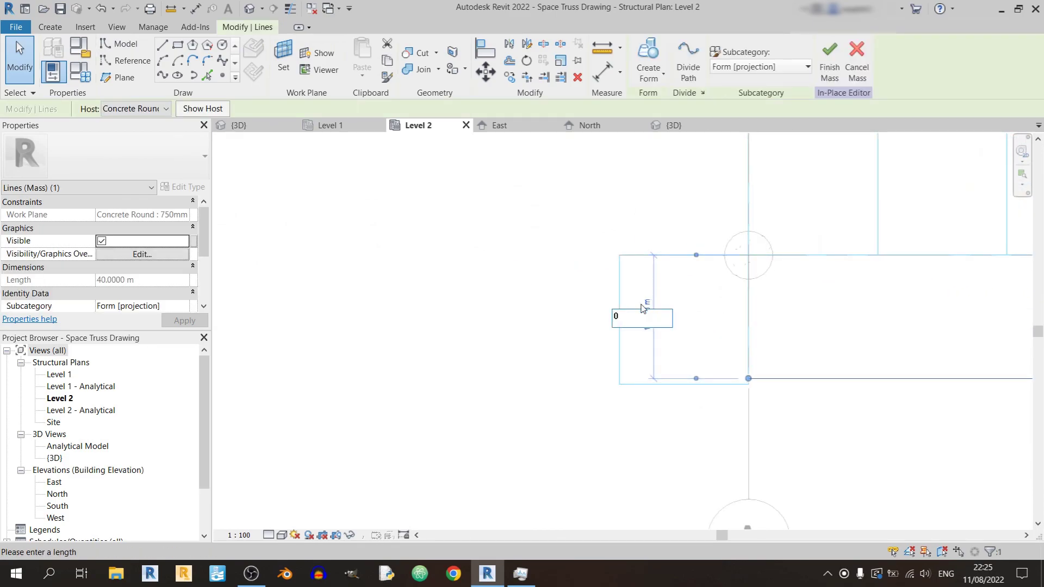
{"action": "key", "text": "Return"}
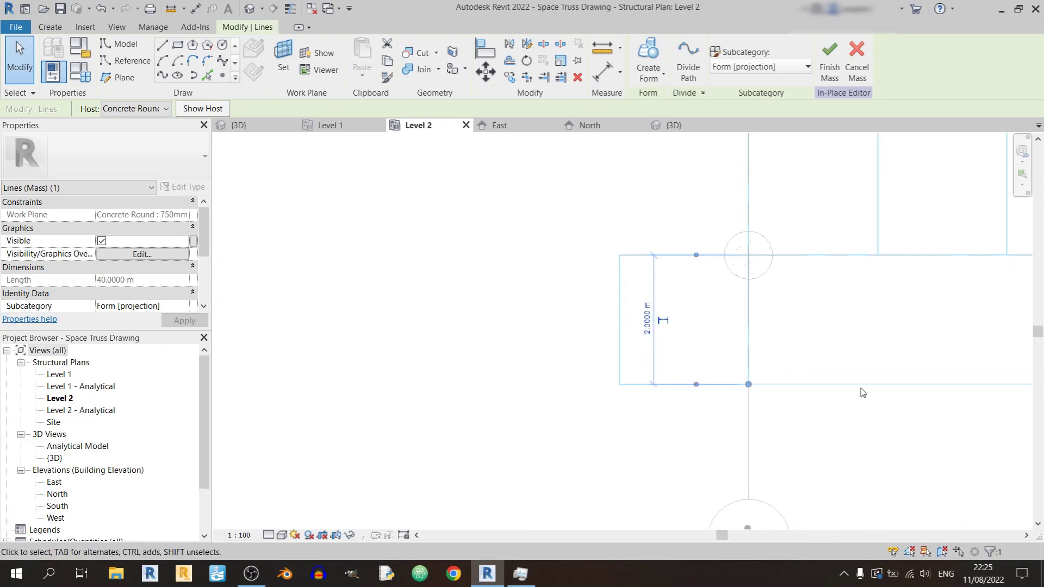
{"action": "scroll", "coordinate": [606, 373], "scroll_direction": "down", "scroll_amount": 5}
{"action": "key", "text": "Escape"}
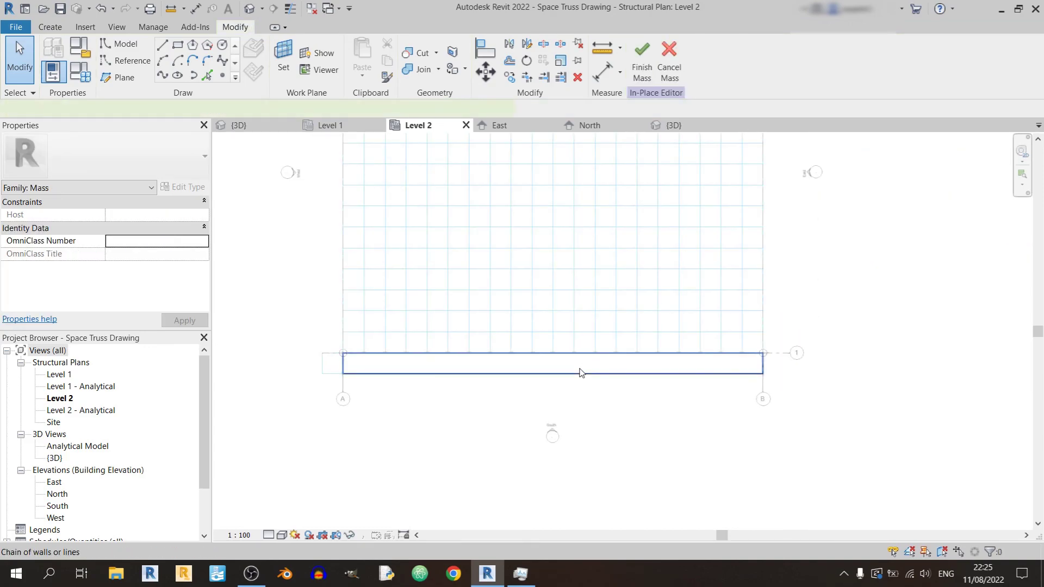
- Create a solid form from the rectangle in the 3D view and set its height to 0.01 m
{"action": "left_click", "coordinate": [579, 373]}
{"action": "left_click", "coordinate": [673, 127]}
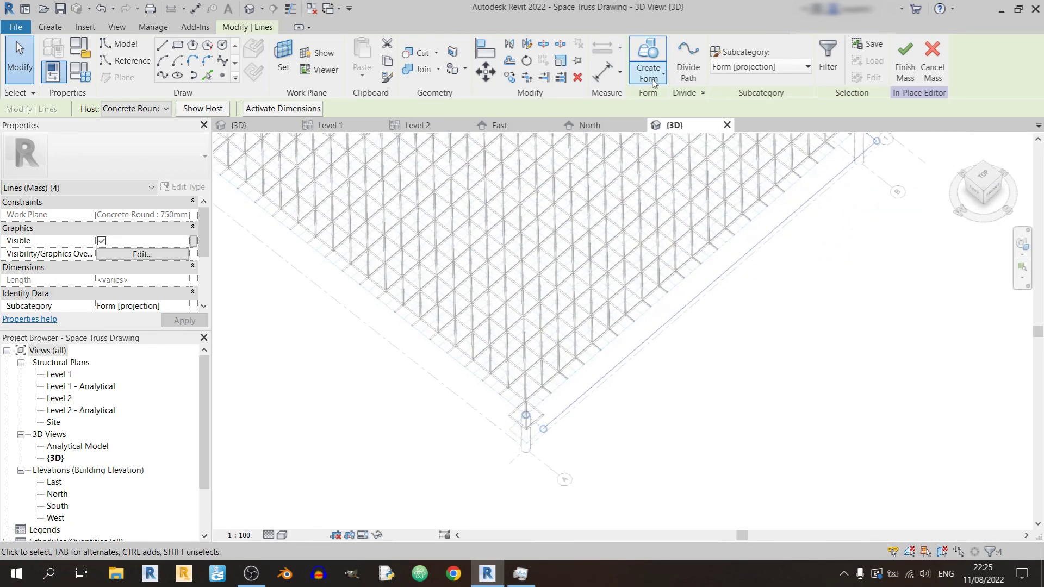
{"action": "left_click", "coordinate": [652, 81]}
{"action": "left_click", "coordinate": [677, 137]}
{"action": "middle_click_drag", "start_coordinate": [706, 366], "coordinate": [454, 275], "text": "shift"}
{"action": "left_click", "coordinate": [454, 274]}
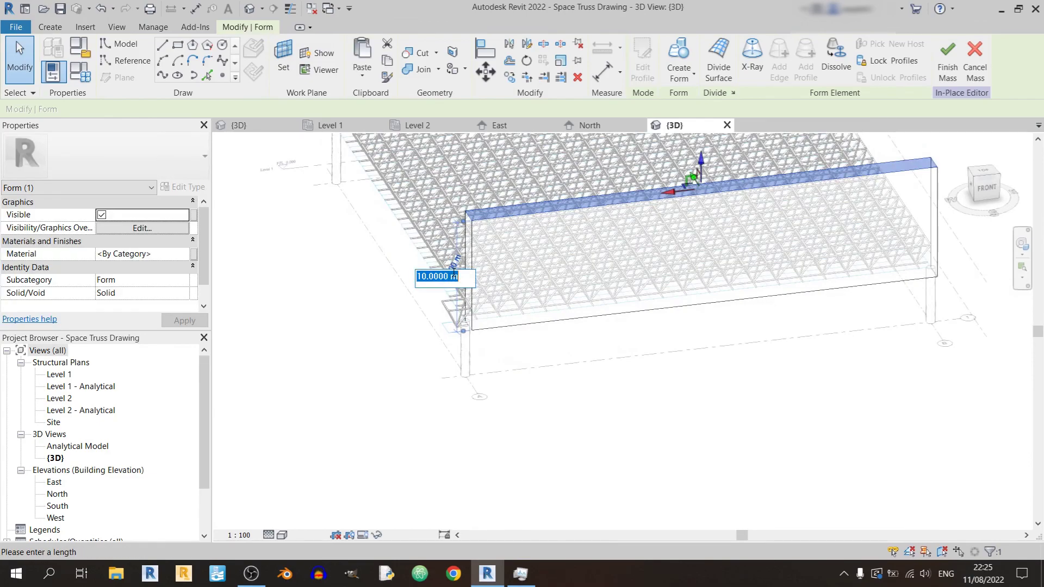
{"action": "key", "text": "Return"}
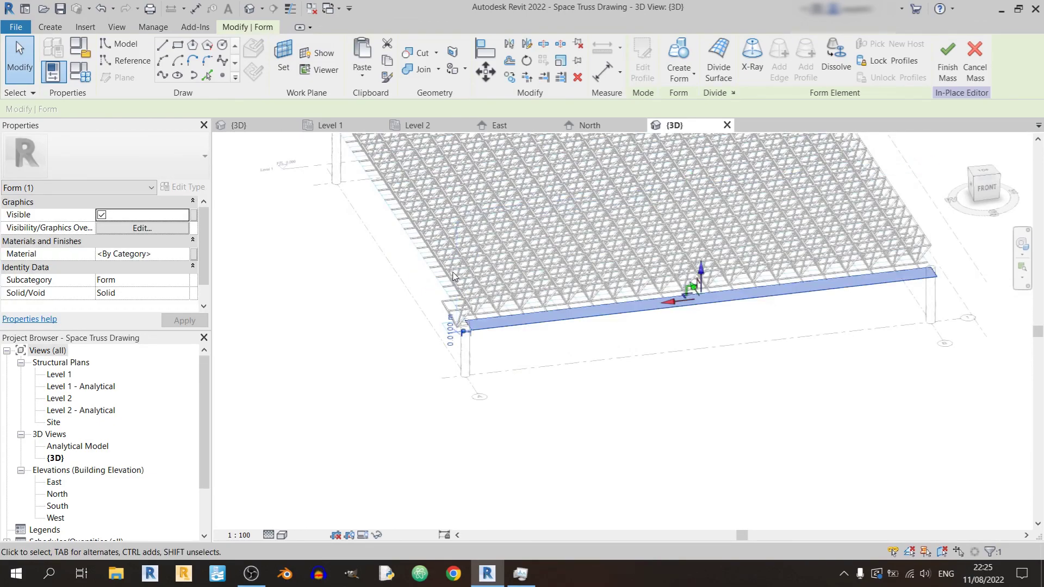
{"action": "left_click", "coordinate": [659, 406]}
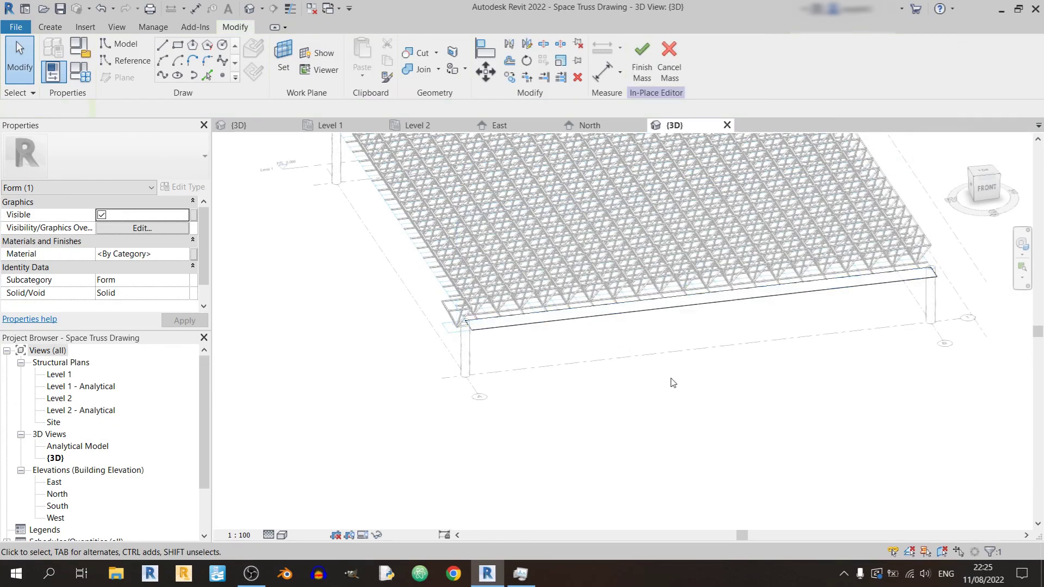
- Divide the thin edge form's surface and set its U grid layout to Fixed Distance at 2 m
{"action": "left_click", "coordinate": [645, 308]}
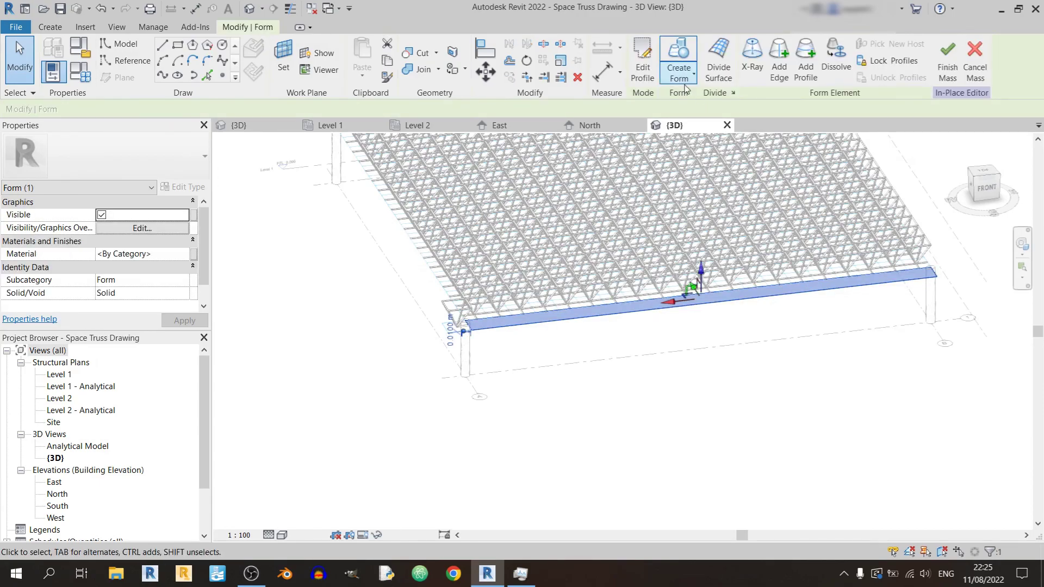
{"action": "middle_click_drag", "start_coordinate": [810, 327], "coordinate": [779, 248], "text": "shift"}
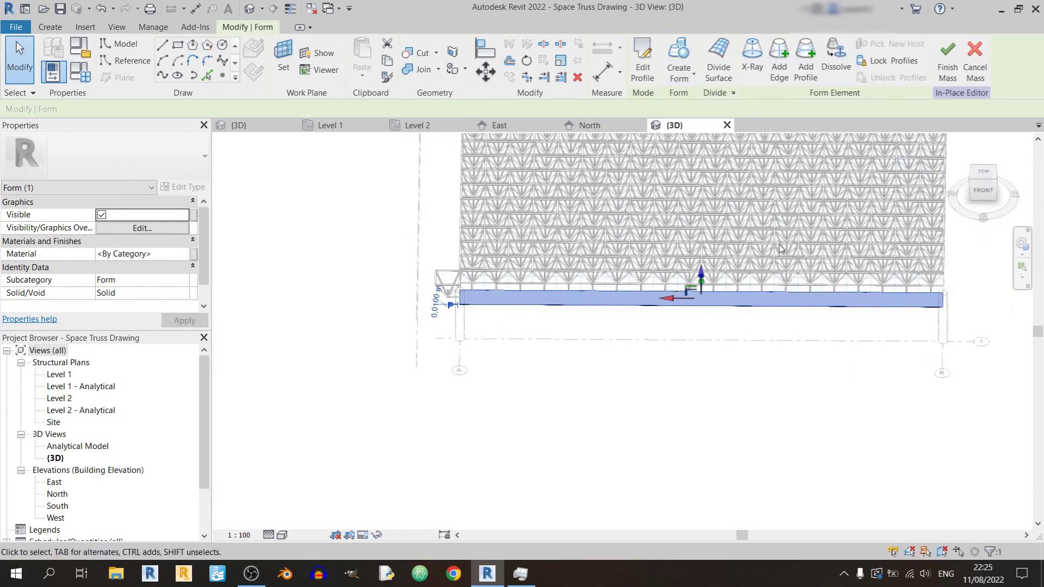
{"action": "left_click", "coordinate": [722, 51]}
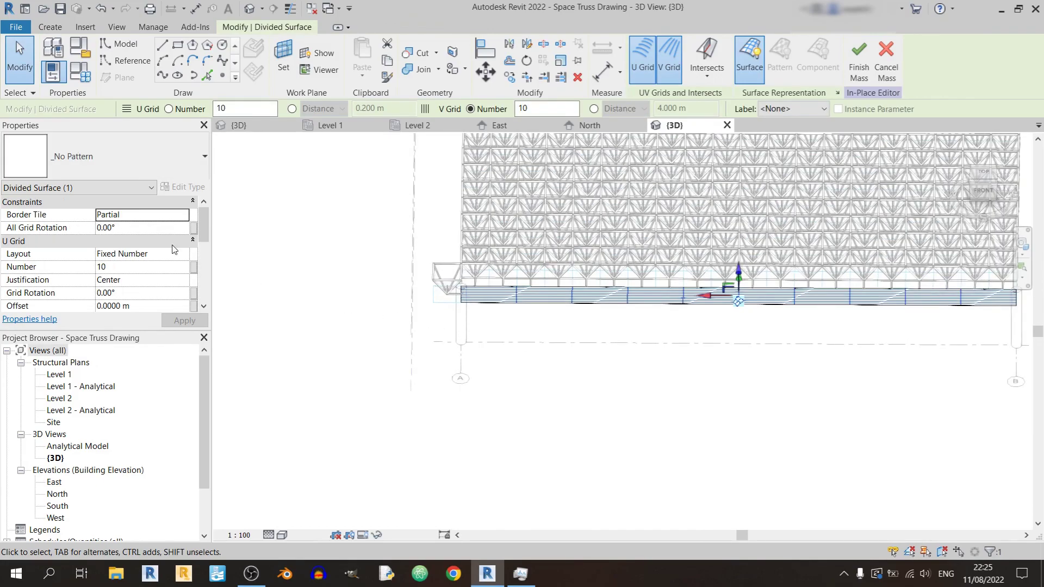
{"action": "left_click", "coordinate": [189, 255]}
{"action": "left_click", "coordinate": [183, 254]}
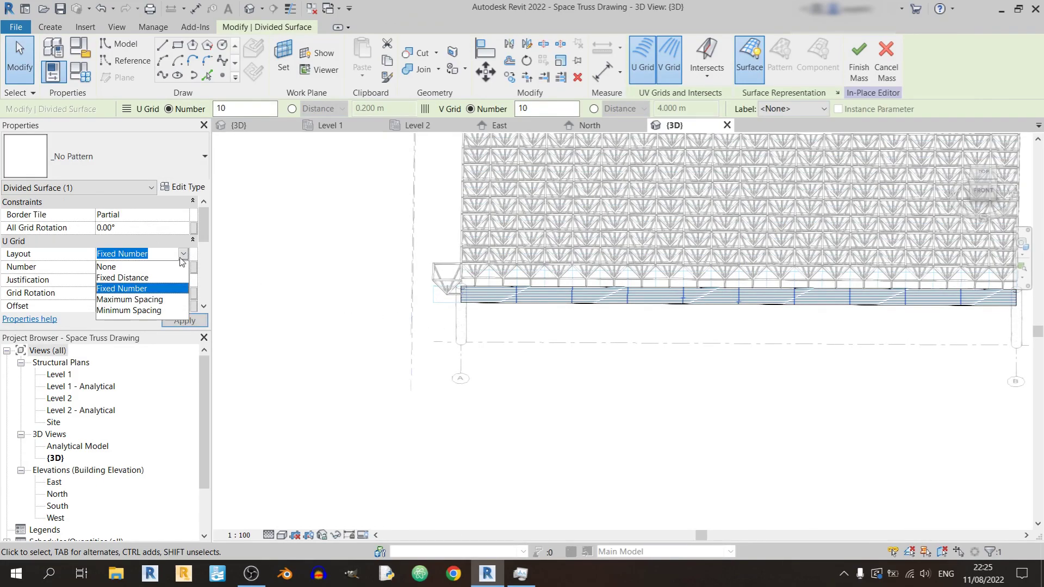
{"action": "left_click", "coordinate": [157, 278]}
{"action": "type", "text": "2"}
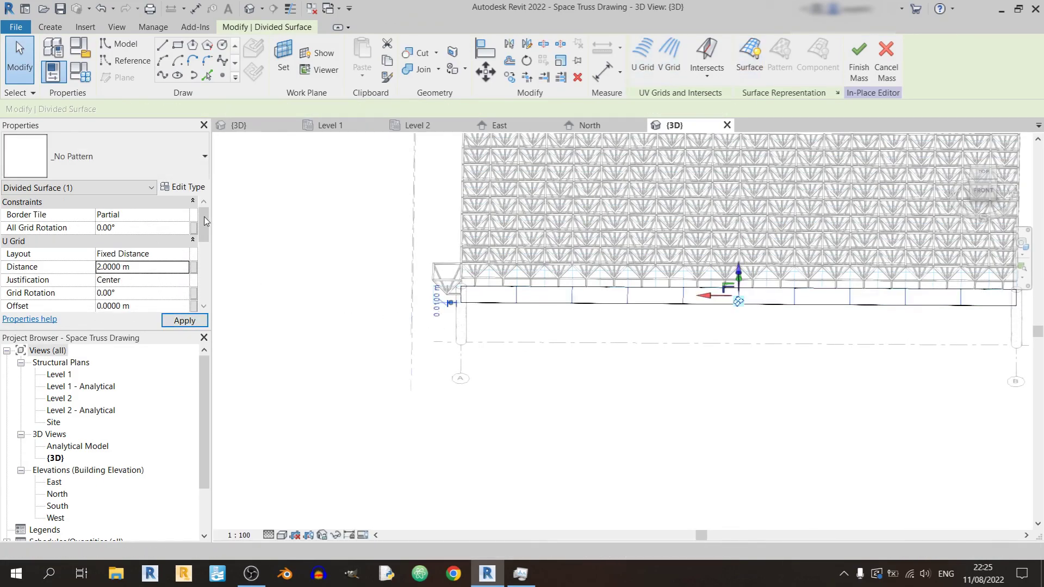
- Set the divided surface's V grid layout to Fixed Distance at 2 m
{"action": "scroll", "coordinate": [184, 233], "scroll_direction": "down", "scroll_amount": 3}
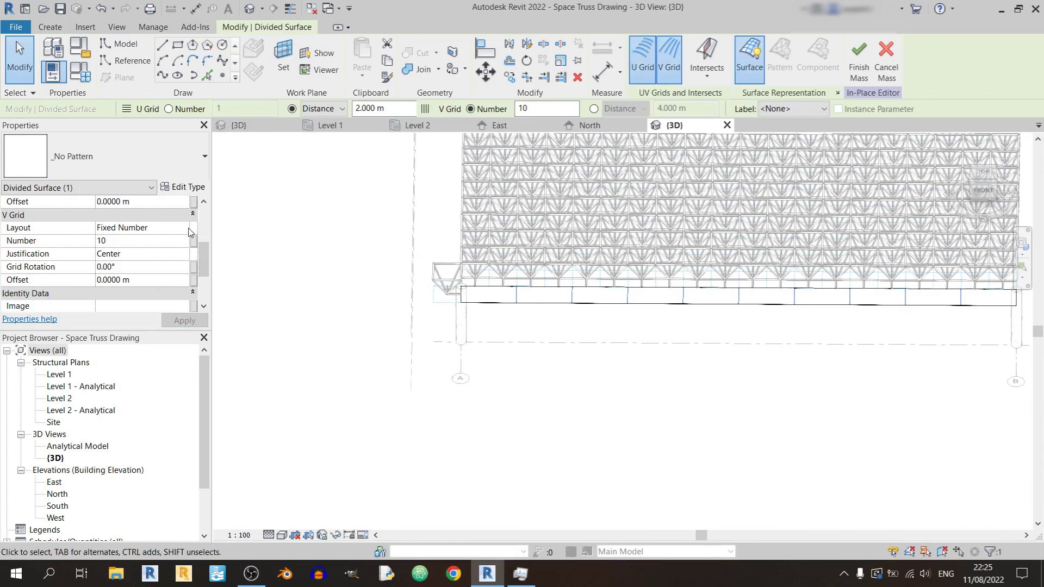
{"action": "left_click", "coordinate": [189, 229]}
{"action": "left_click", "coordinate": [184, 228]}
{"action": "left_click", "coordinate": [150, 251]}
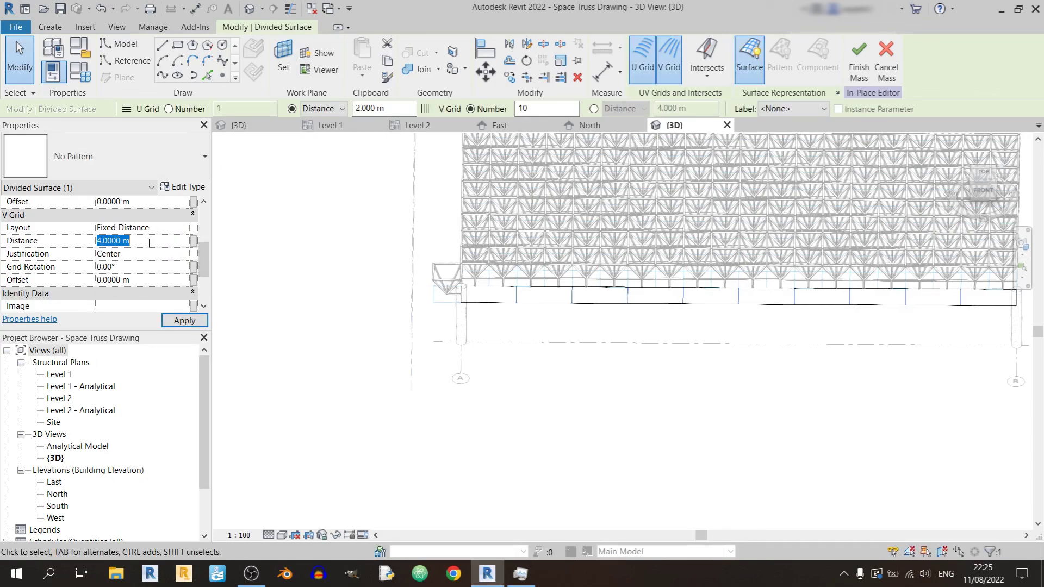
{"action": "left_click", "coordinate": [174, 321]}
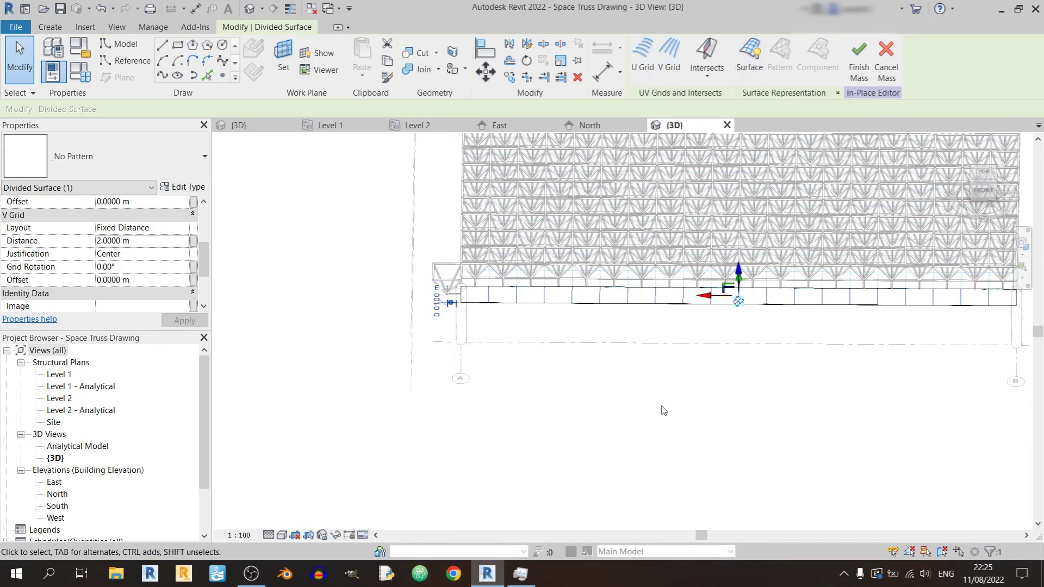
{"action": "mouse_move", "coordinate": [659, 409]}
{"action": "middle_mouse_down"}
{"action": "mouse_move", "coordinate": [733, 499]}
{"action": "mouse_move", "coordinate": [663, 401]}
{"action": "middle_mouse_up"}
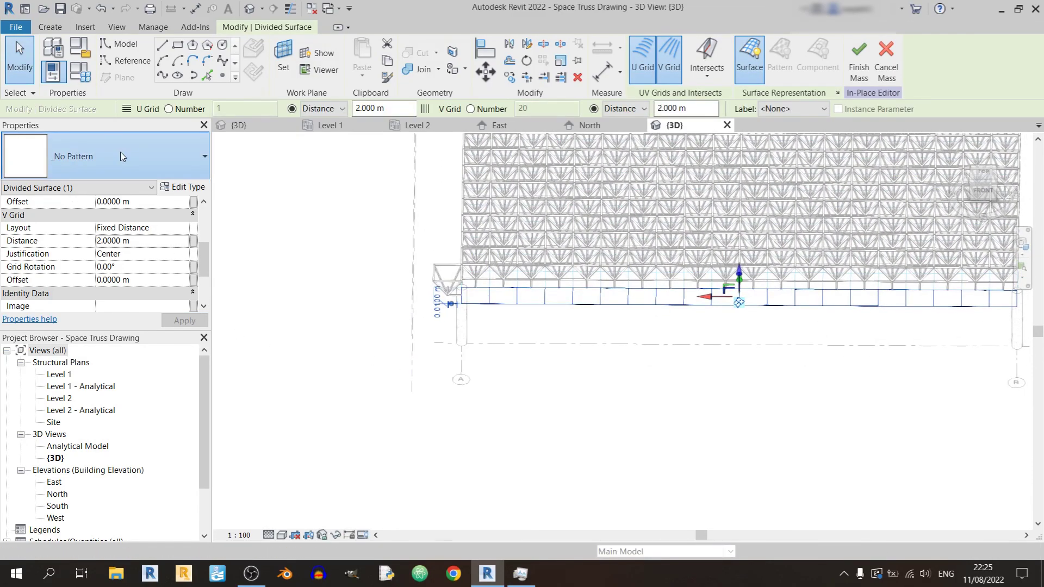
- Load the Edge Space Truss Panel (2) family into the Space Truss Drawing project and return to its 3D view
{"action": "left_click", "coordinate": [103, 156]}
{"action": "scroll", "coordinate": [109, 331], "scroll_direction": "down", "scroll_amount": 1}
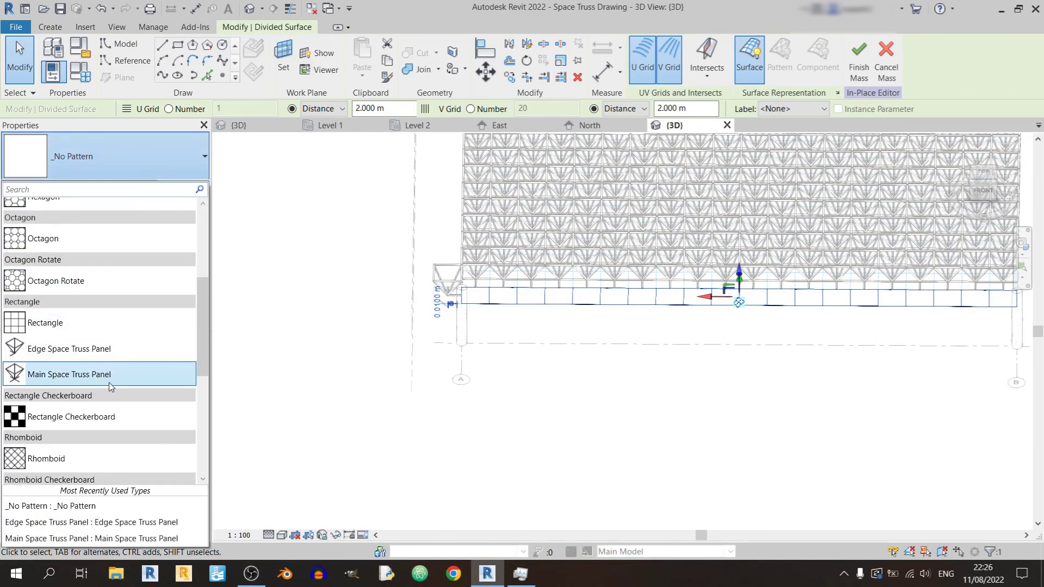
{"action": "left_click", "coordinate": [445, 488]}
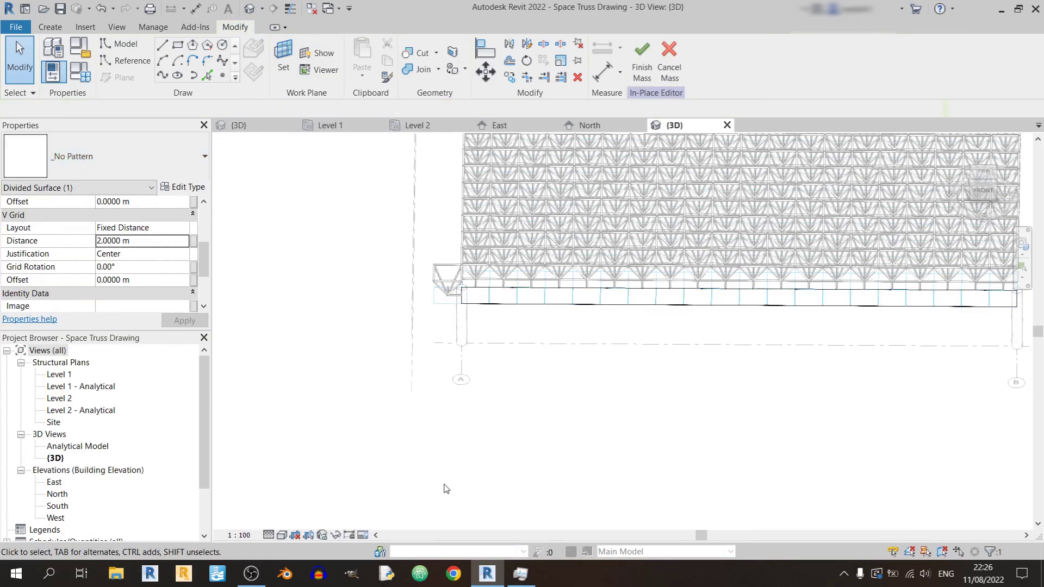
{"action": "left_click", "coordinate": [275, 123]}
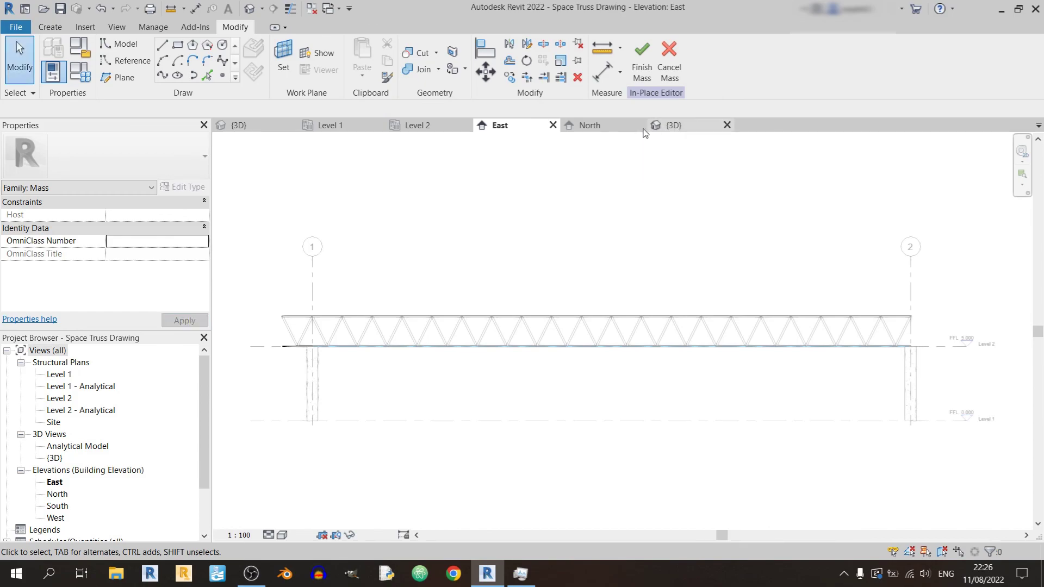
{"action": "left_click", "coordinate": [673, 125]}
- Apply the Edge Space Truss Panel (2) type to the divided surface along the roof edge
{"action": "left_click", "coordinate": [870, 267]}
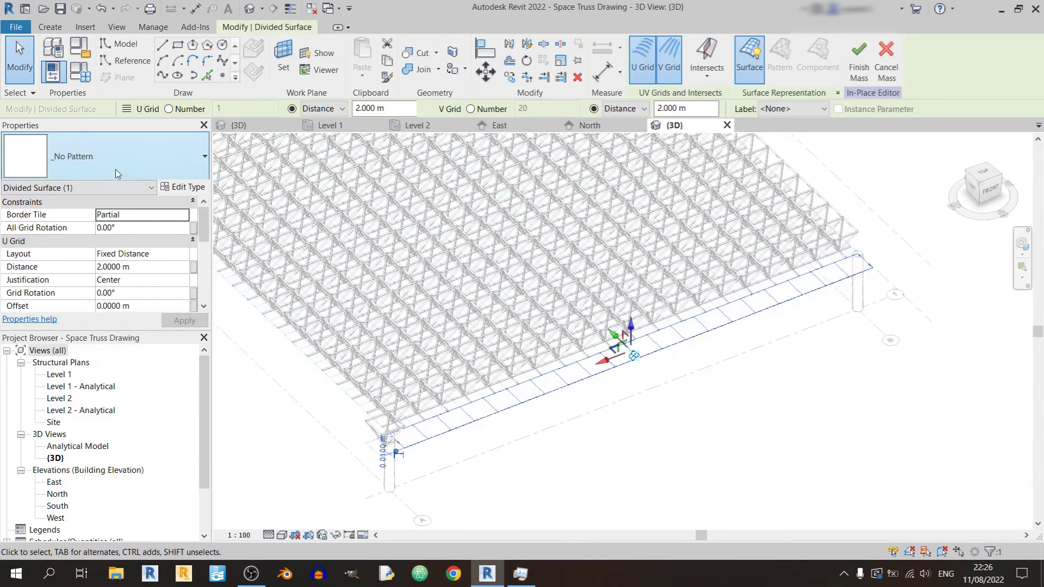
{"action": "left_click", "coordinate": [115, 173]}
{"action": "left_click", "coordinate": [123, 379]}
{"action": "middle_click_drag", "start_coordinate": [625, 495], "coordinate": [417, 478], "text": "shift"}
{"action": "scroll", "coordinate": [709, 523], "scroll_direction": "up", "scroll_amount": 3}
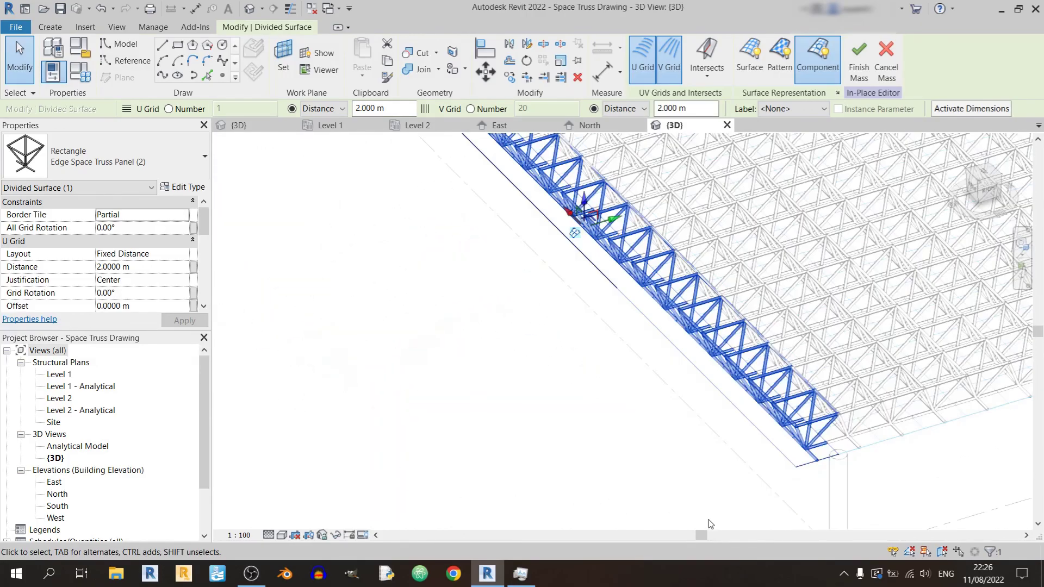
{"action": "scroll", "coordinate": [831, 485], "scroll_direction": "up", "scroll_amount": 2}
{"action": "middle_click_drag", "start_coordinate": [761, 467], "coordinate": [709, 317], "text": "shift"}
{"action": "scroll", "coordinate": [710, 326], "scroll_direction": "up", "scroll_amount": 4}
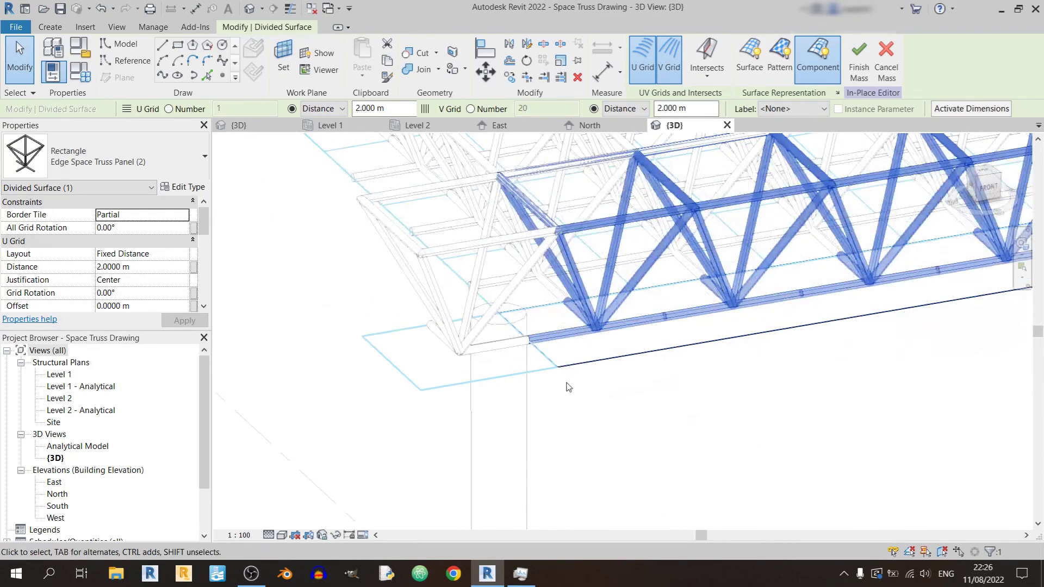
- Finish the in-place mass of the new truss edge strip
{"action": "left_click", "coordinate": [725, 375]}
{"action": "middle_click_drag", "start_coordinate": [725, 375], "coordinate": [696, 408], "text": "shift"}
{"action": "scroll", "coordinate": [697, 408], "scroll_direction": "down", "scroll_amount": 5}
{"action": "middle_click_drag", "start_coordinate": [772, 380], "coordinate": [367, 391]}
{"action": "middle_click_drag", "start_coordinate": [732, 361], "coordinate": [642, 268], "text": "shift"}
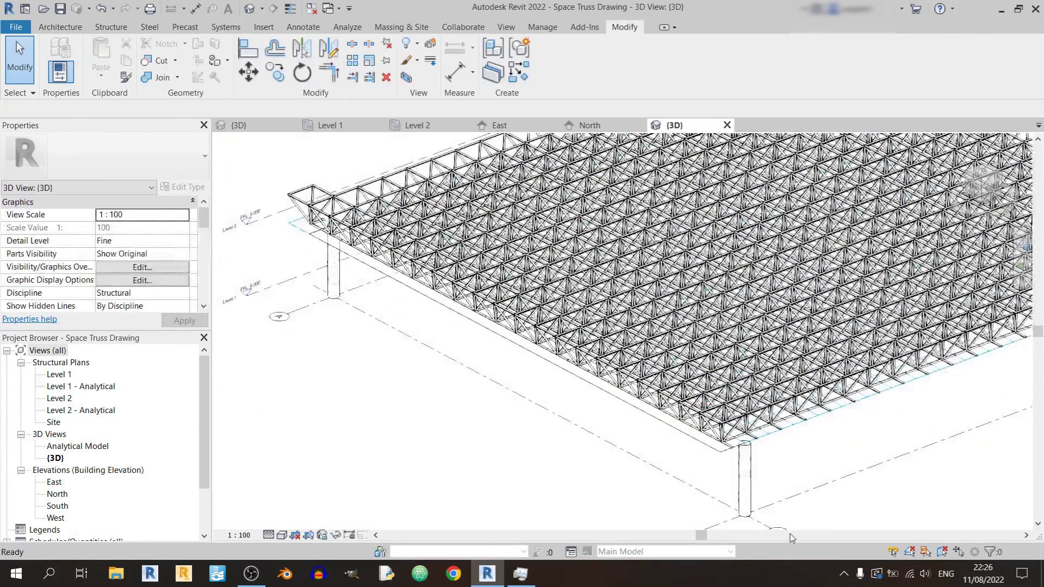
- Examine the new edge truss strip at the roof corner and the adjoining roof edges above the columns
{"action": "scroll", "coordinate": [729, 463], "scroll_direction": "up", "scroll_amount": 4}
{"action": "scroll", "coordinate": [729, 462], "scroll_direction": "down", "scroll_amount": 5}
{"action": "middle_click_drag", "start_coordinate": [719, 457], "coordinate": [749, 474], "text": "shift"}
{"action": "scroll", "coordinate": [747, 477], "scroll_direction": "up", "scroll_amount": 3}
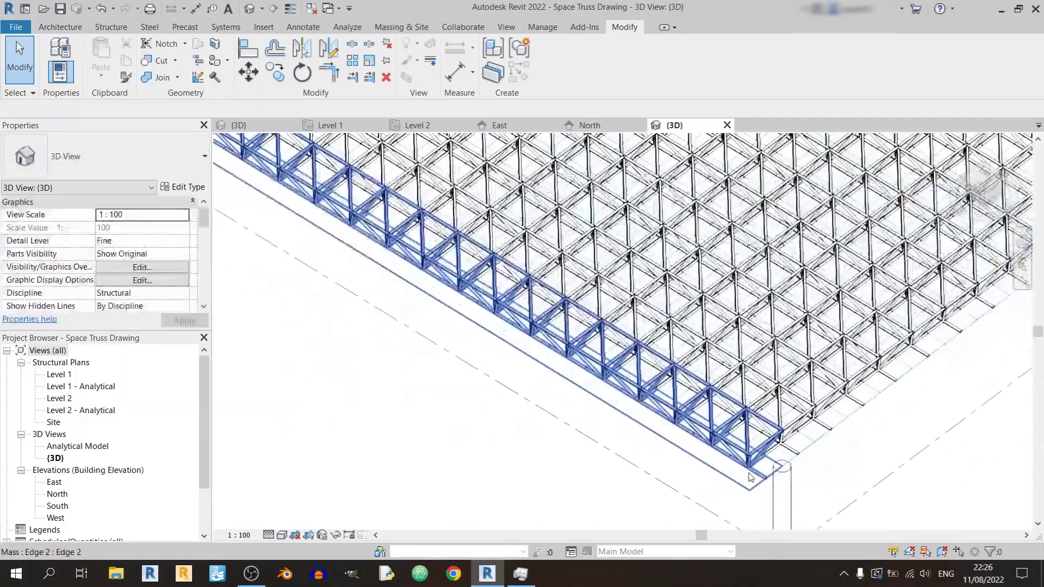
{"action": "scroll", "coordinate": [750, 477], "scroll_direction": "down", "scroll_amount": 3}
{"action": "scroll", "coordinate": [831, 435], "scroll_direction": "up", "scroll_amount": 2}
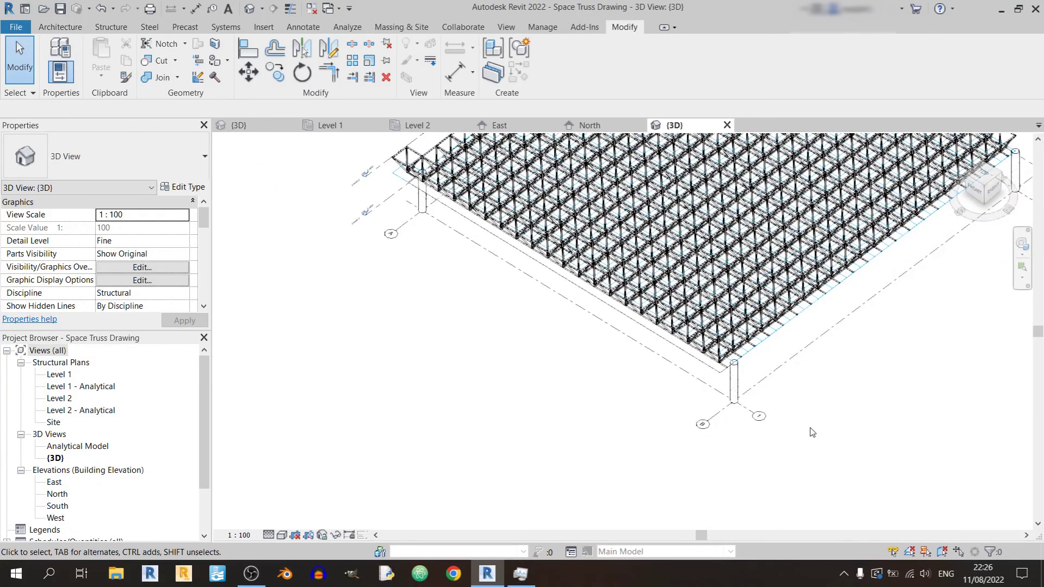
{"action": "middle_click_drag", "start_coordinate": [824, 342], "coordinate": [447, 361], "text": "shift"}
{"action": "middle_click_drag", "start_coordinate": [249, 293], "coordinate": [380, 304], "text": "shift"}
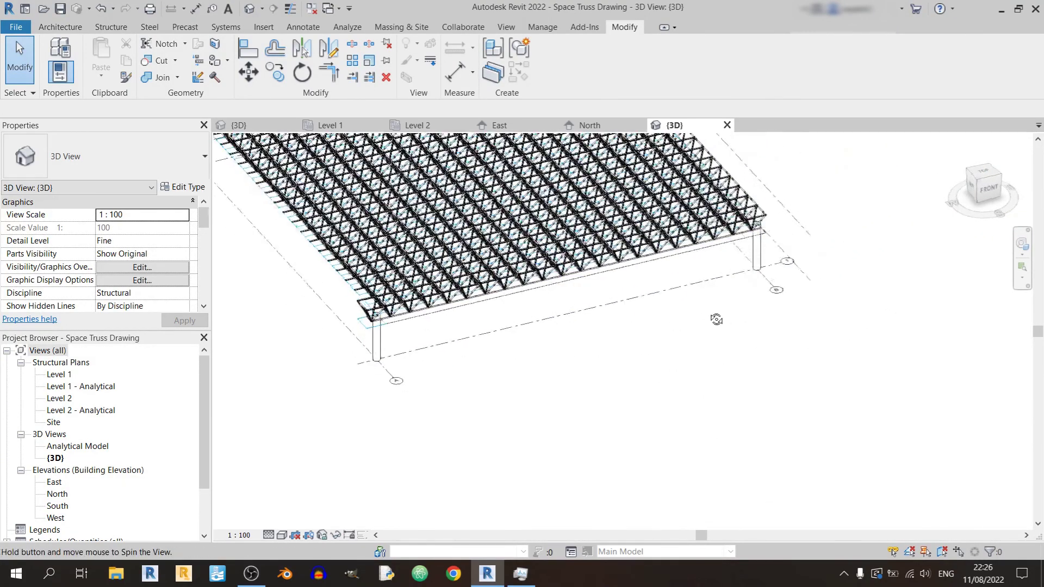
{"action": "scroll", "coordinate": [380, 304], "scroll_direction": "down", "scroll_amount": 3}
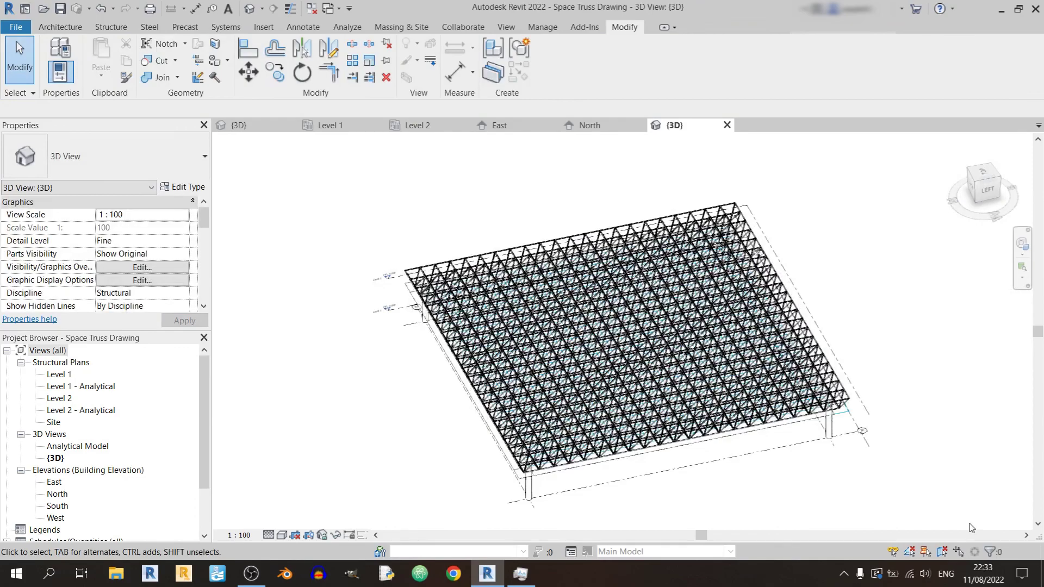
- Inspect the whole space truss roof on its columns from above, from the side and from the front corner
{"action": "middle_click_drag", "start_coordinate": [539, 489], "coordinate": [748, 392], "text": "shift"}
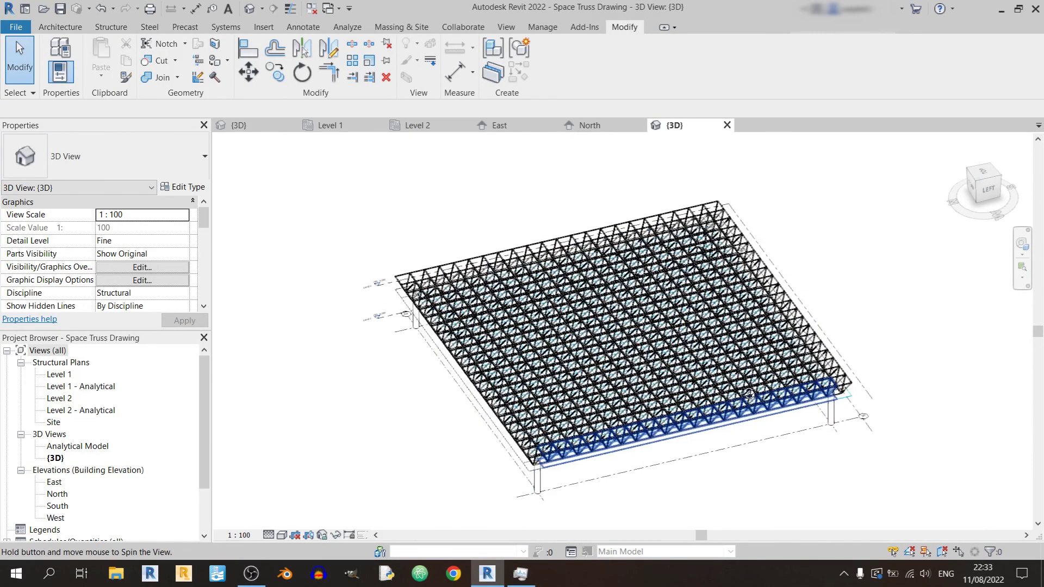
{"action": "middle_click_drag", "start_coordinate": [831, 474], "coordinate": [823, 414], "text": "shift"}
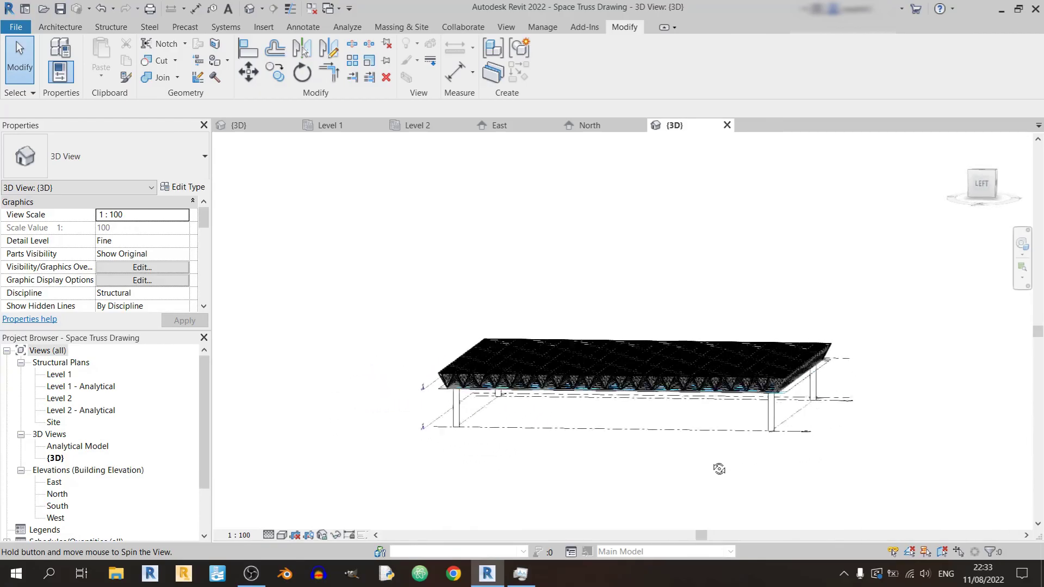
{"action": "middle_click_drag", "start_coordinate": [695, 505], "coordinate": [844, 424], "text": "shift"}
{"action": "scroll", "coordinate": [563, 235], "scroll_direction": "up", "scroll_amount": 2}
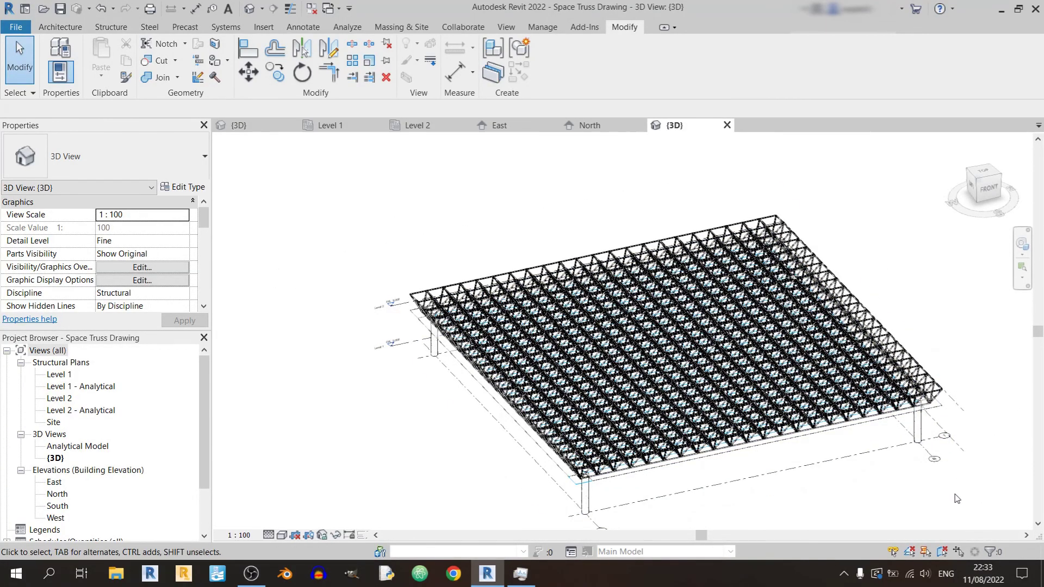